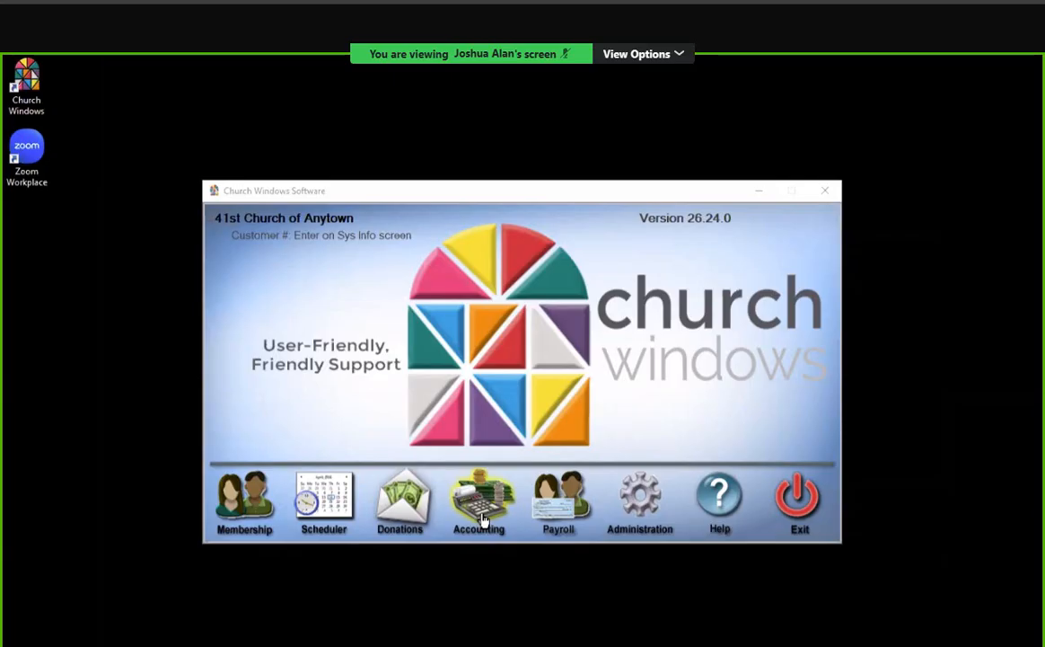
Step: Open the Accounting module at the accounting year screen of its chart of accounts setup
left_click(482, 507)
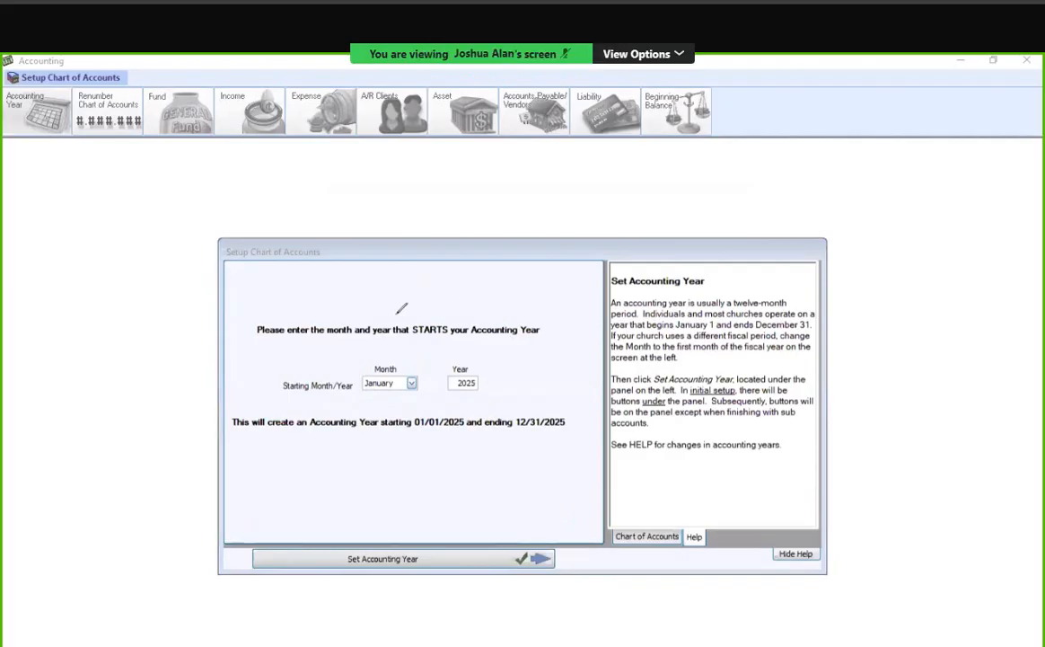
mouse_move(168, 254)
left_mouse_down()
mouse_move(385, 206)
mouse_move(592, 213)
mouse_move(781, 323)
mouse_move(745, 566)
mouse_move(235, 431)
mouse_move(256, 229)
left_mouse_up()
Step: Switch to the web browser and open the Resource Center from the customer support section of churchwindows.com
key("alt+Tab")
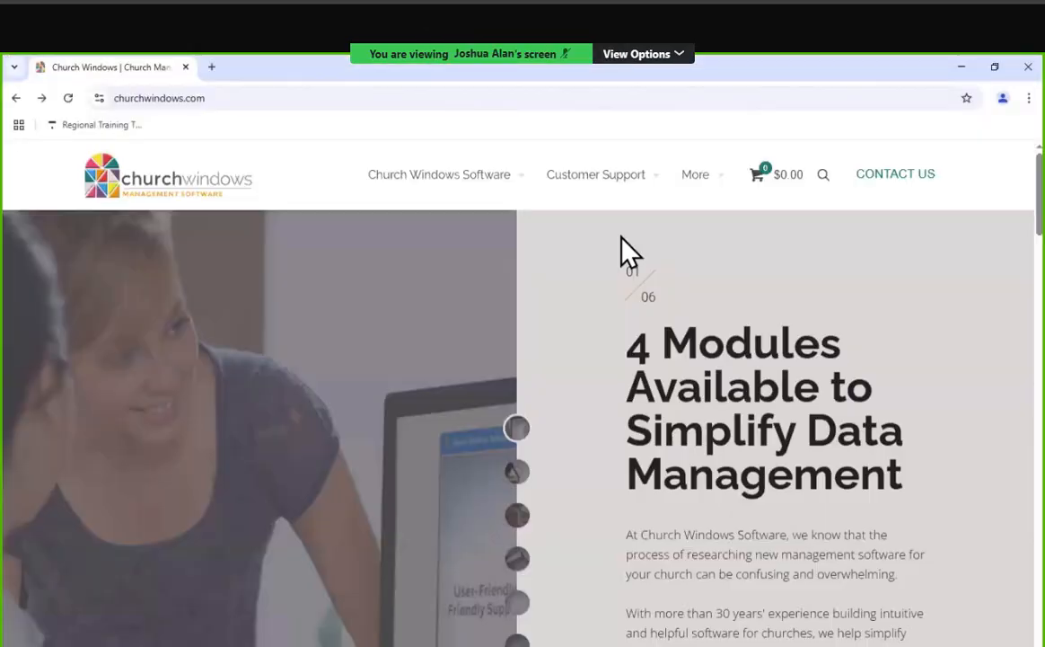
mouse_move(619, 180)
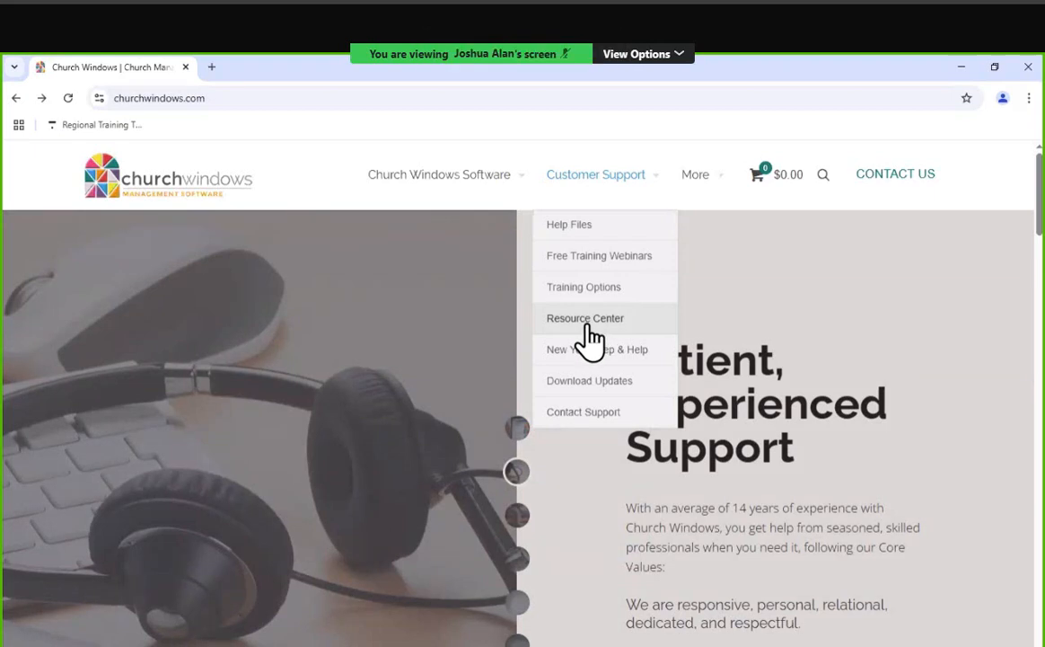
left_click(588, 323)
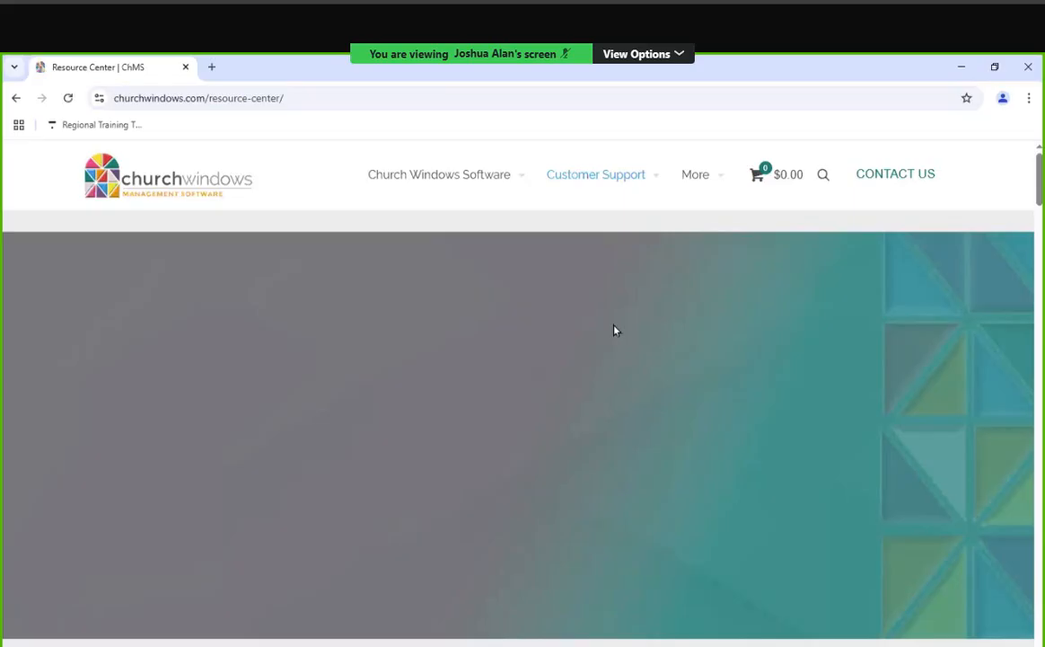
Step: Search the Resource Center's documents and webinars for "theory"
scroll(616, 331, "down", 3)
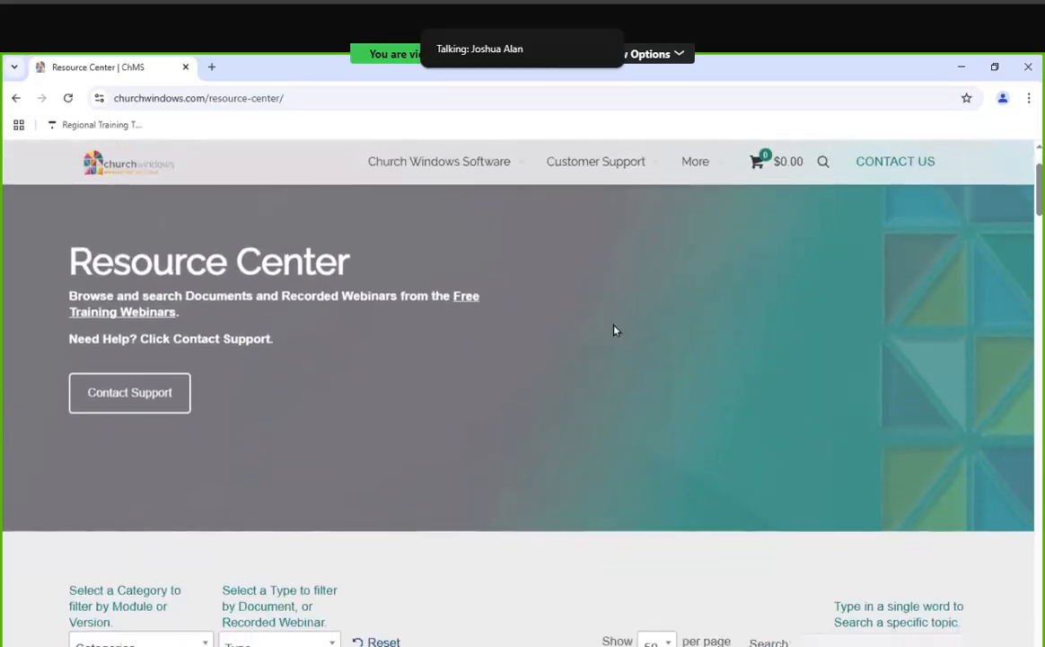
scroll(614, 329, "down", 2)
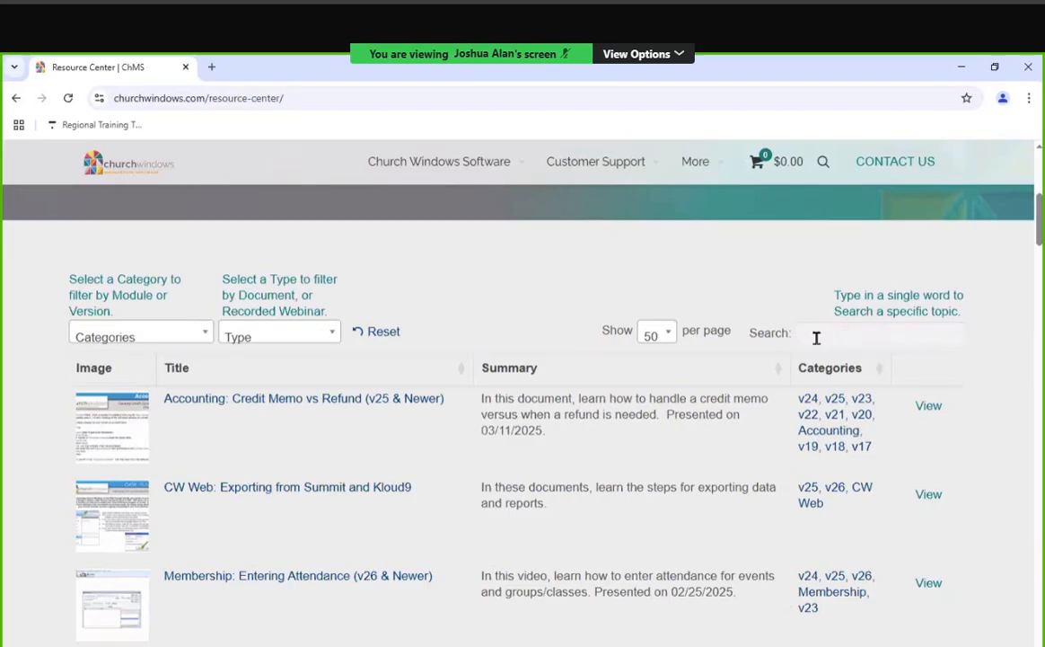
left_click(818, 338)
type("th")
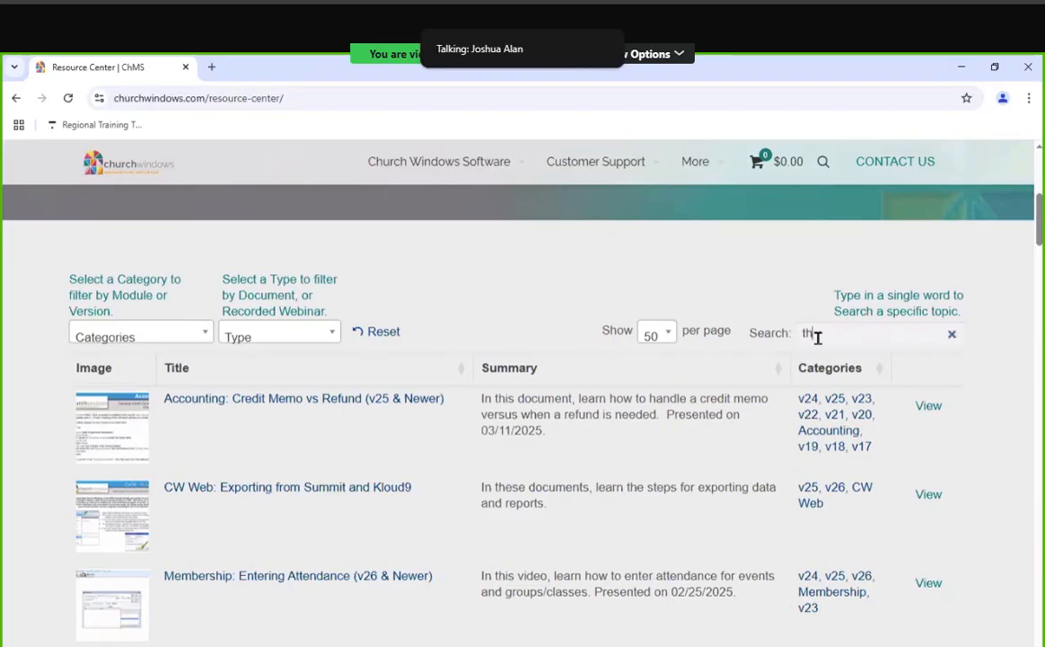
type("eory")
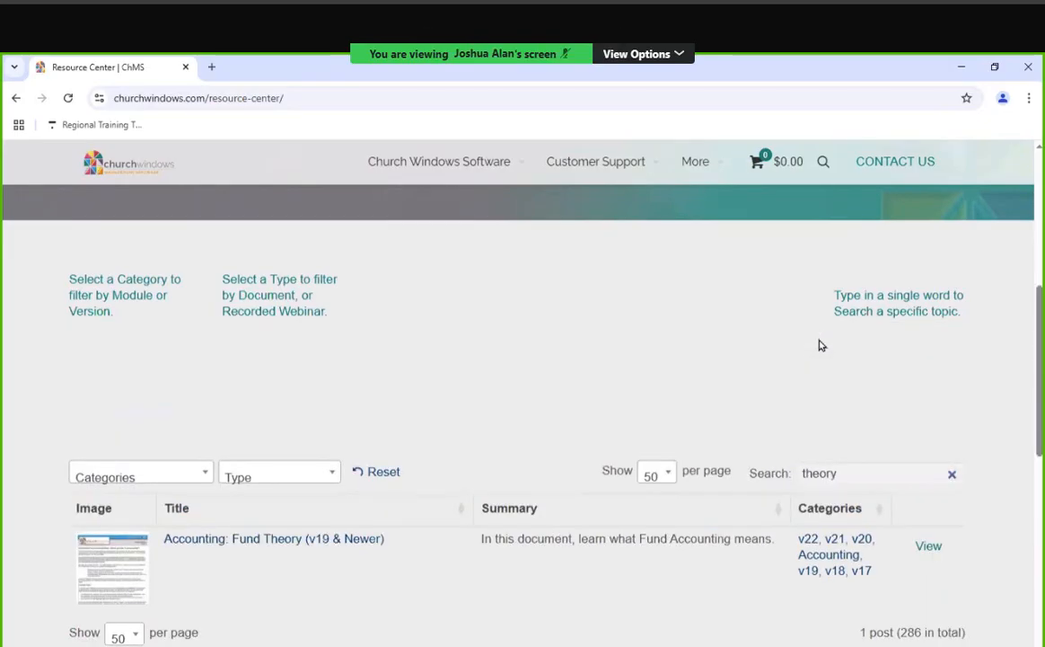
Step: Open the "Accounting: Fund Theory (v19 & Newer)" entry and display its Fund Theory PDF
scroll(637, 329, "down", 2)
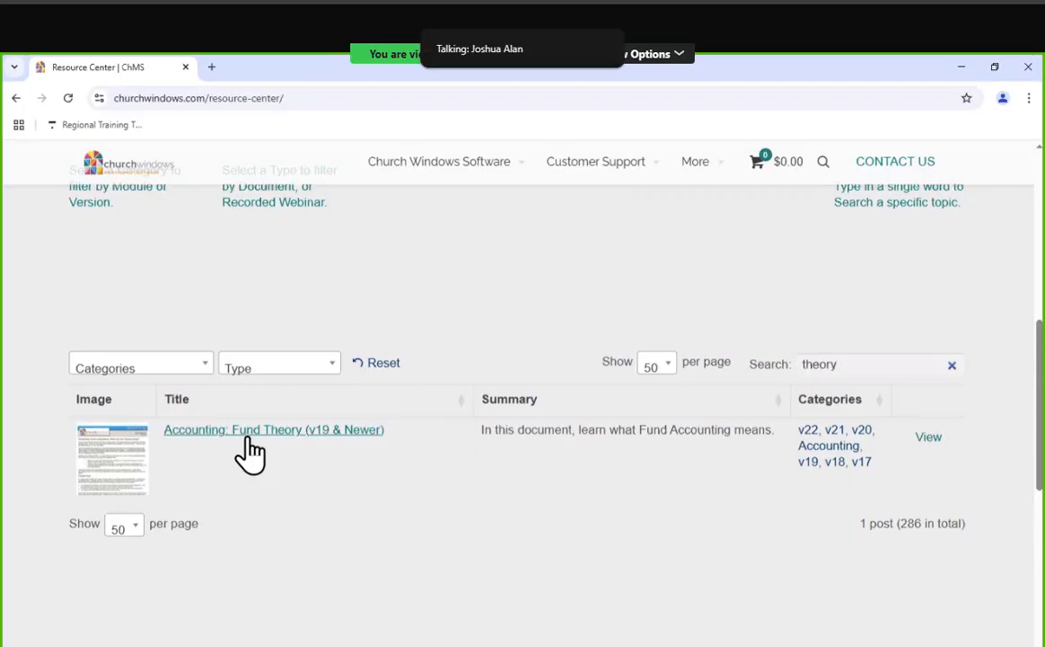
left_click(250, 431)
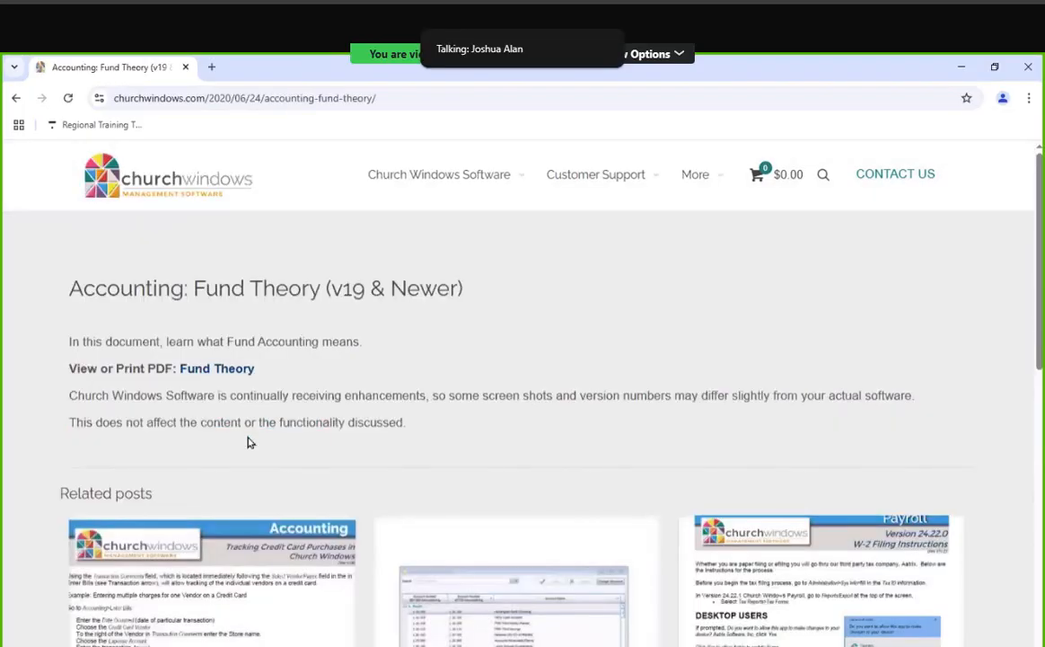
left_click(221, 388)
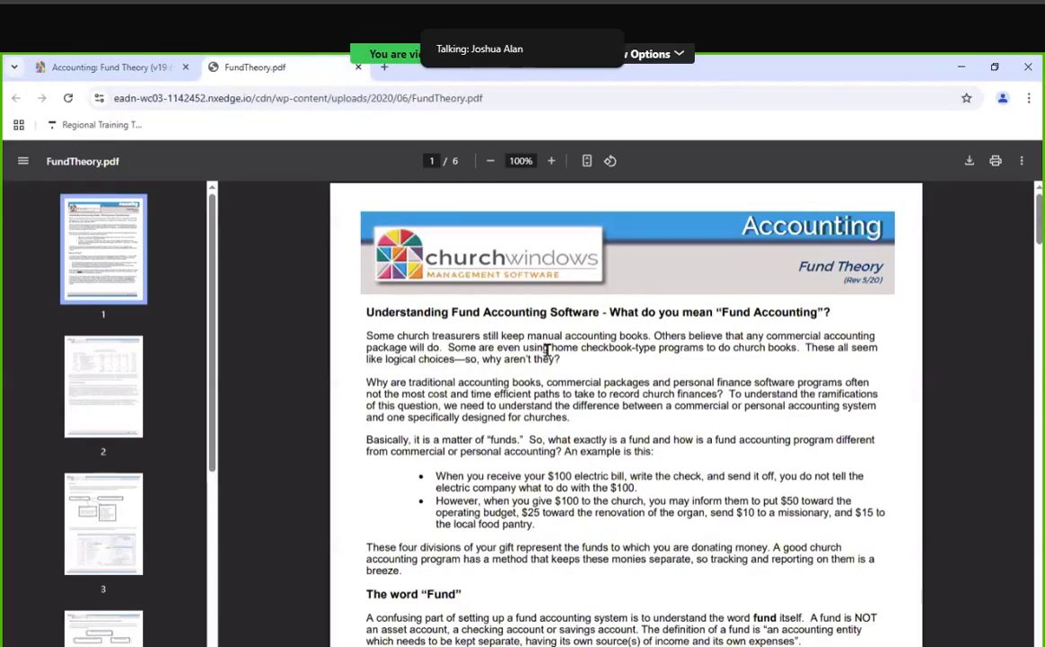
Step: Read page 1 of the PDF, covering what fund accounting means and the section on the word "Fund"
scroll(714, 336, "down", 2)
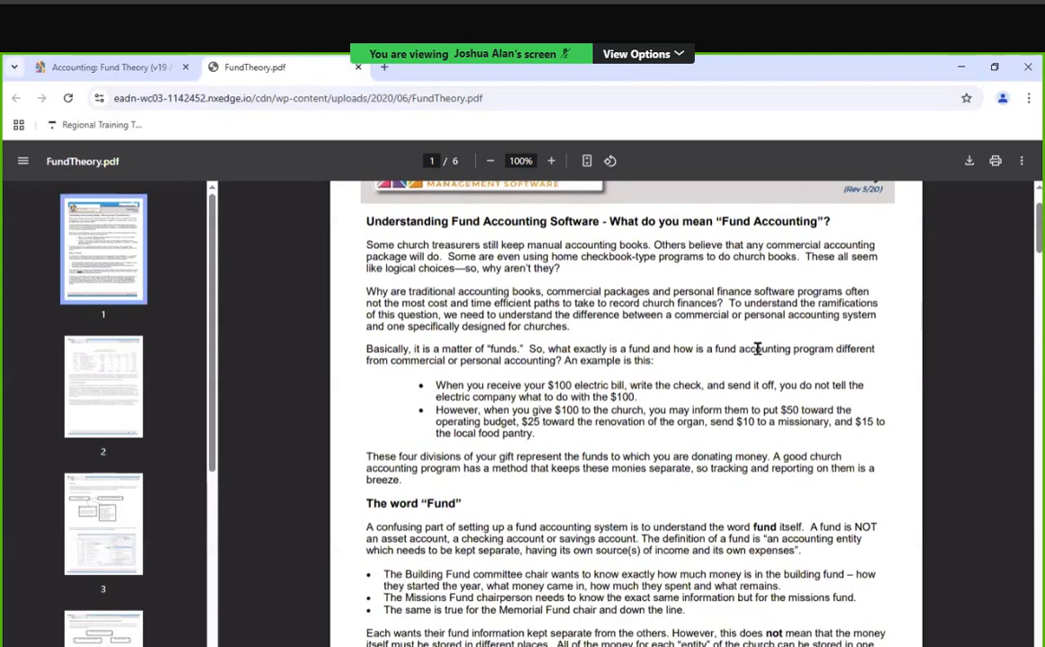
scroll(759, 348, "up", 2)
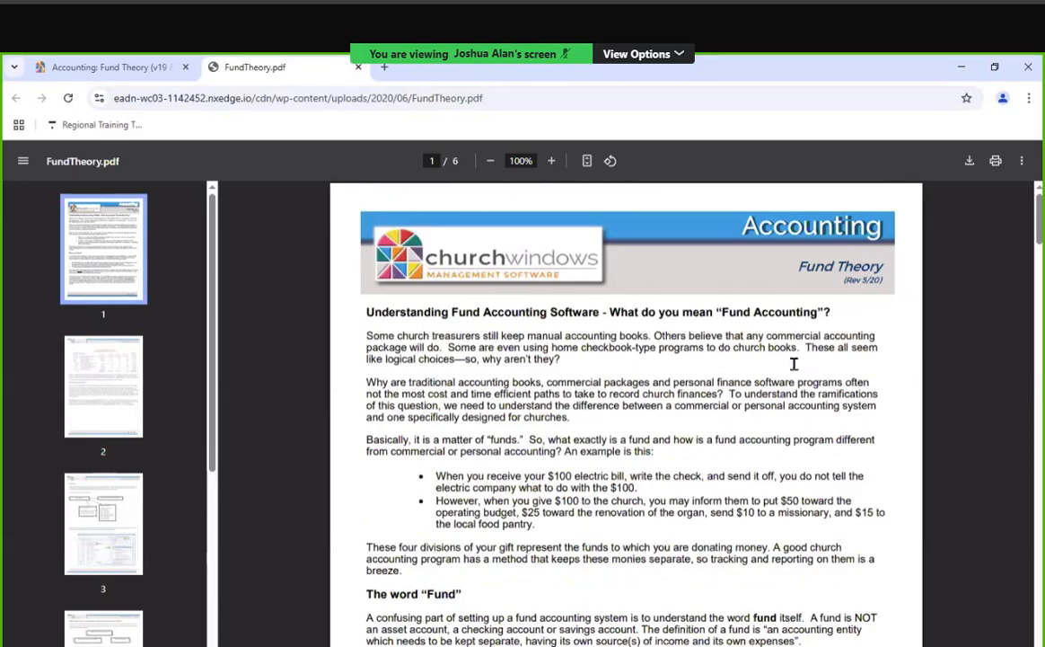
scroll(746, 367, "down", 1)
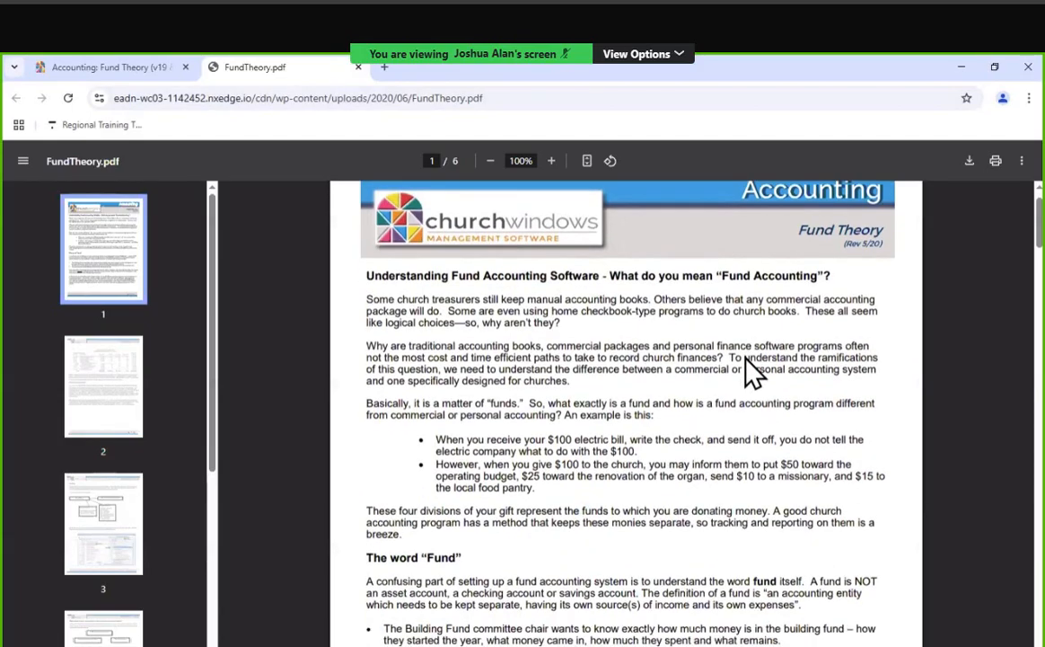
scroll(746, 358, "down", 1)
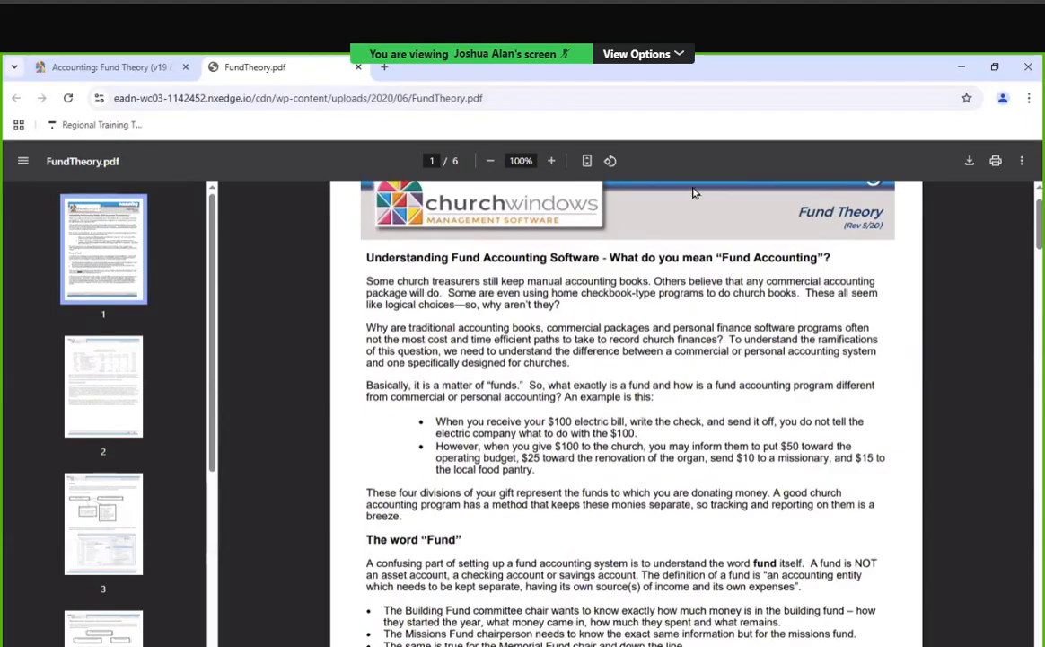
scroll(938, 258, "up", 1)
scroll(941, 353, "down", 2)
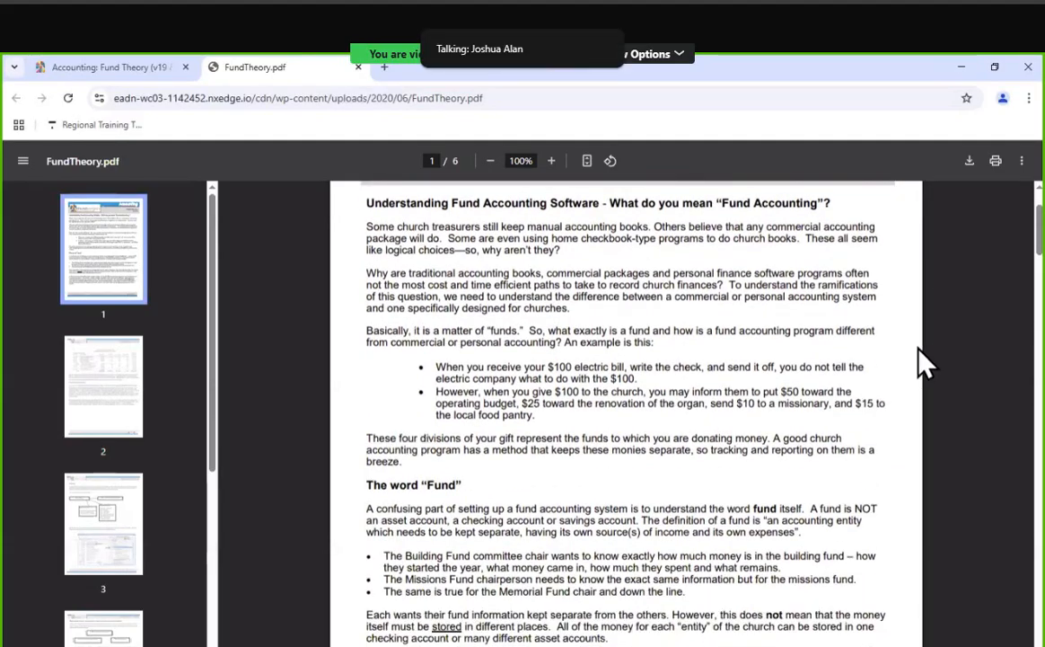
scroll(909, 366, "up", 1)
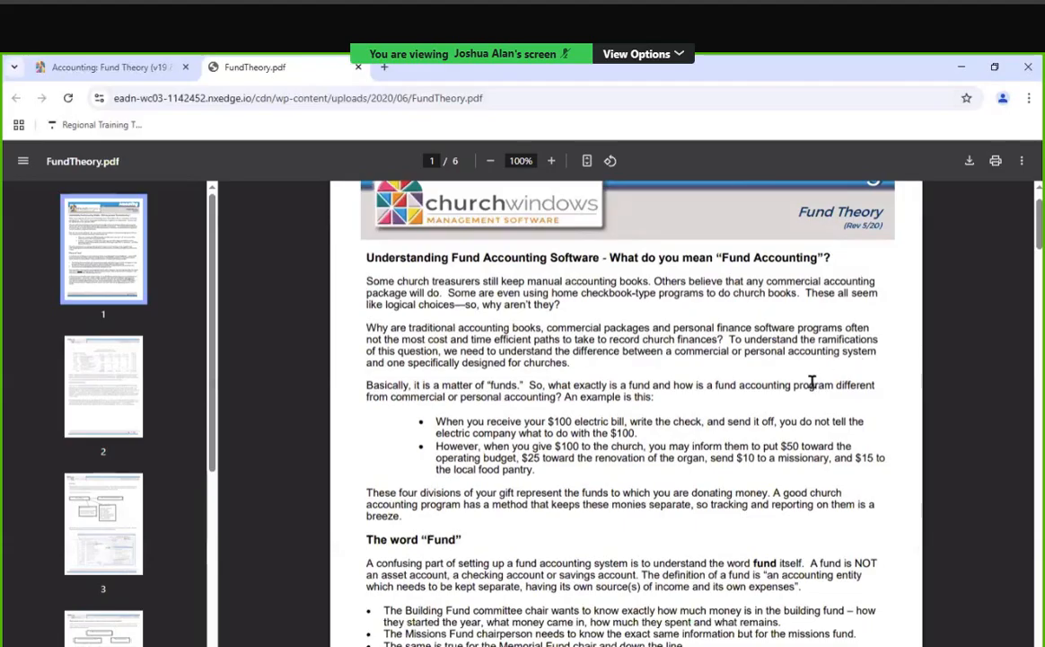
scroll(792, 395, "up", 1)
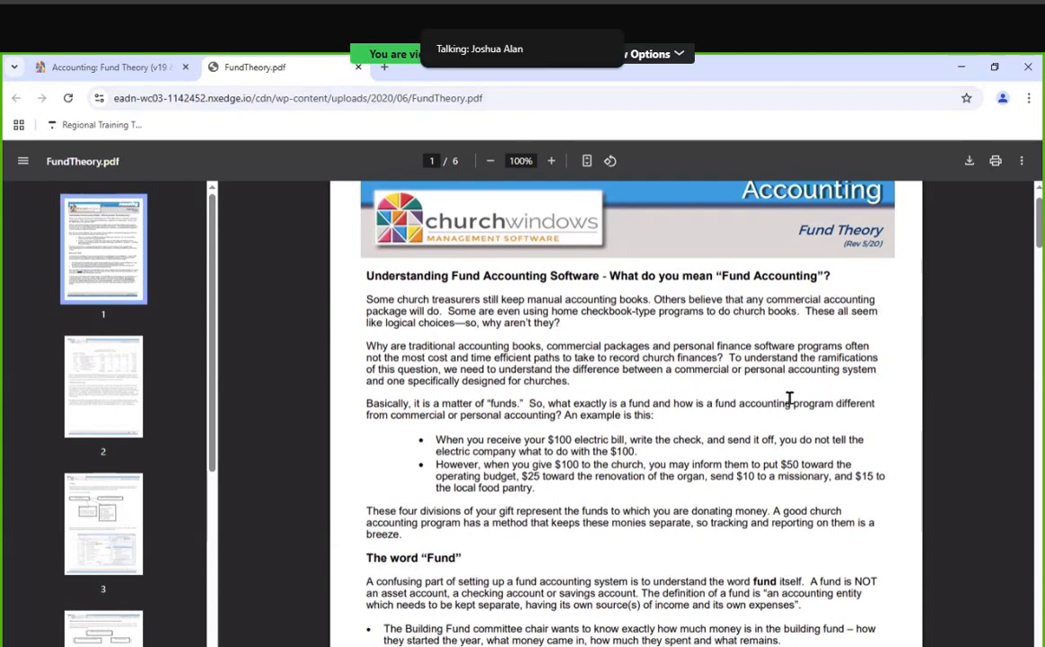
scroll(790, 398, "up", 1)
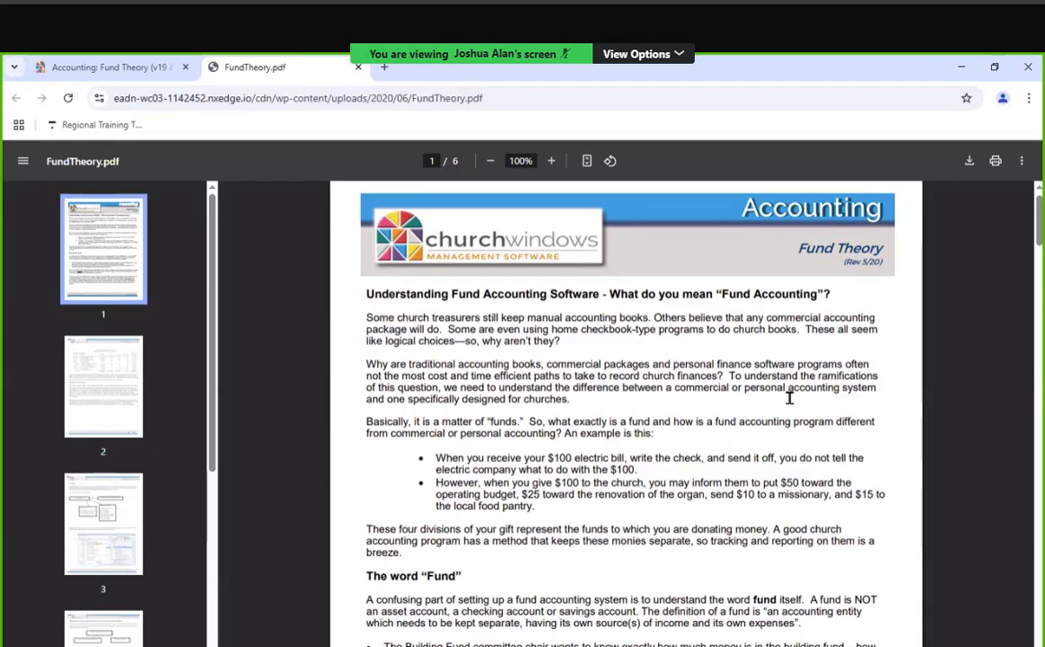
scroll(789, 398, "down", 5)
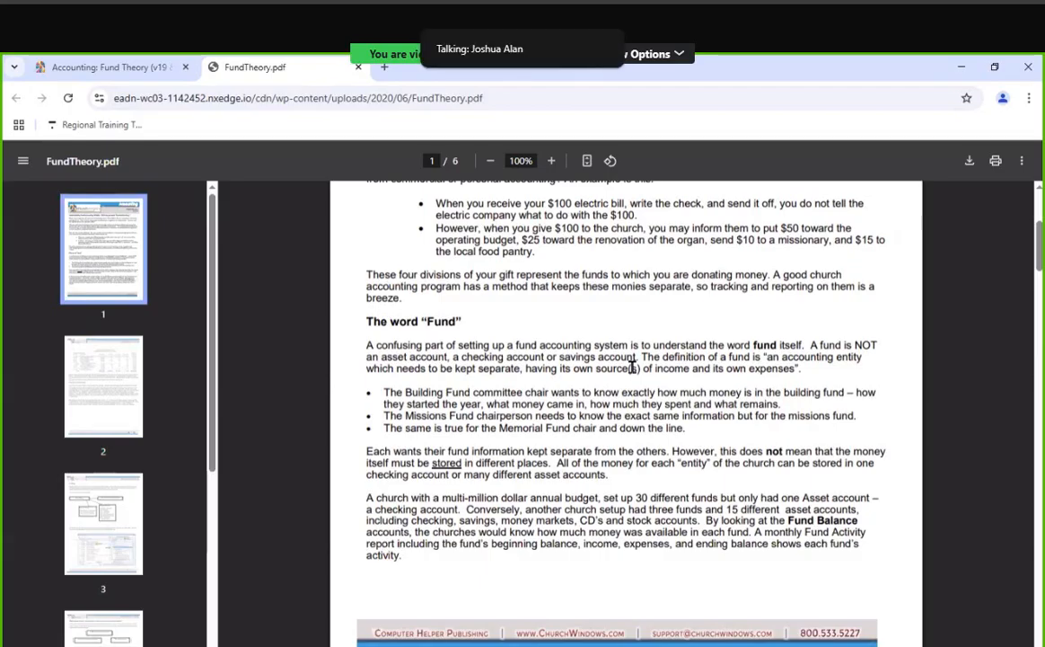
scroll(632, 367, "down", 5)
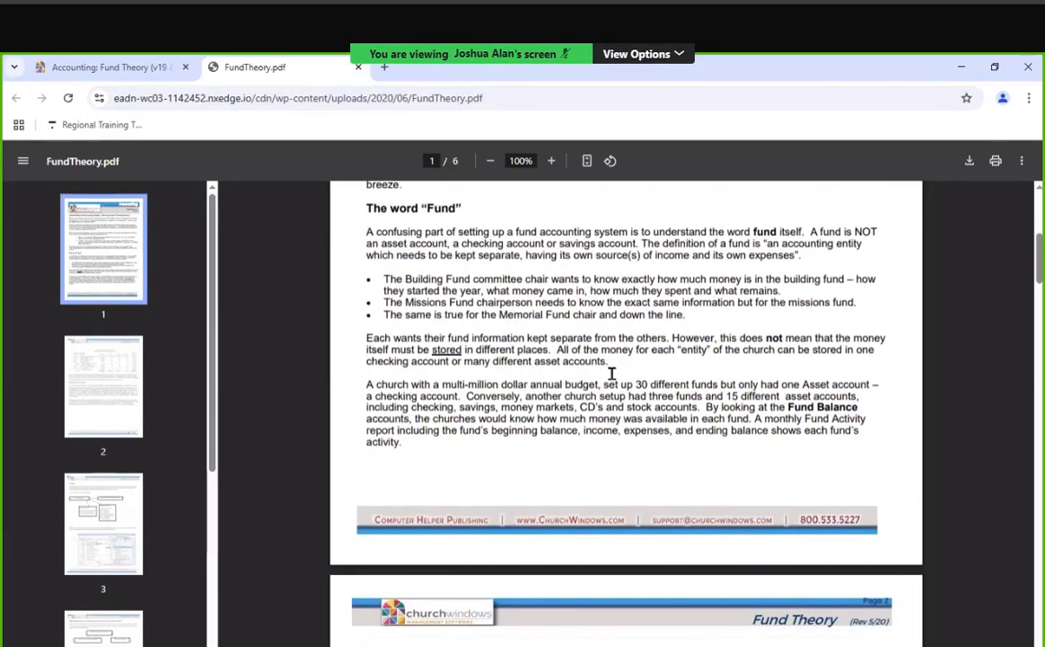
Step: Examine the sample Consolidated Fund Activity Report on page 2, including its fund balances and receipts
scroll(613, 369, "down", 5)
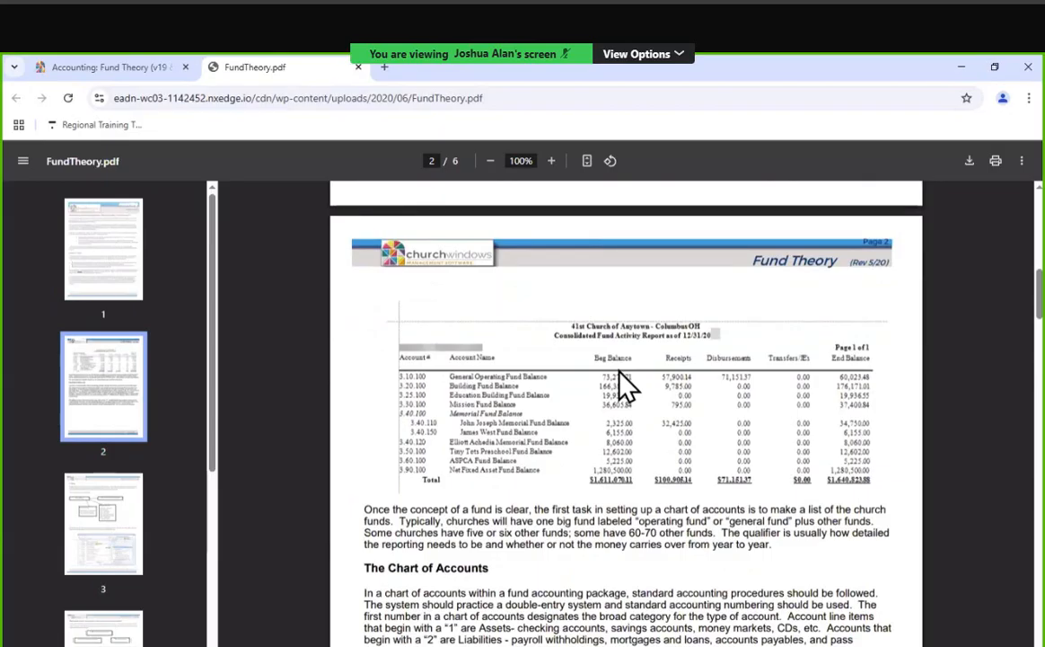
scroll(626, 384, "down", 1)
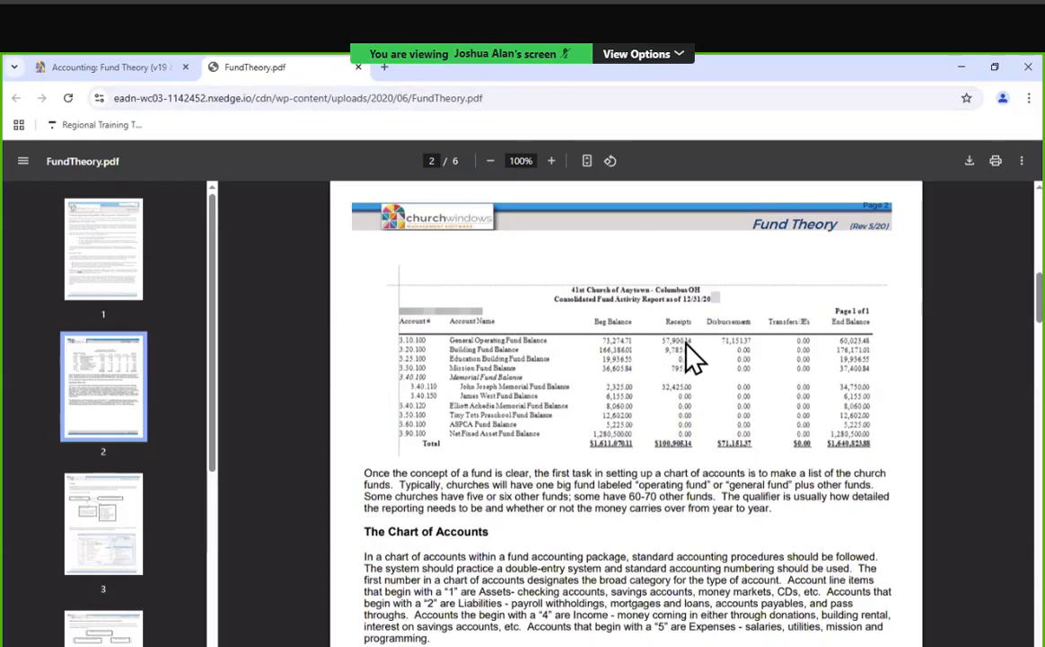
scroll(693, 358, "up", 1)
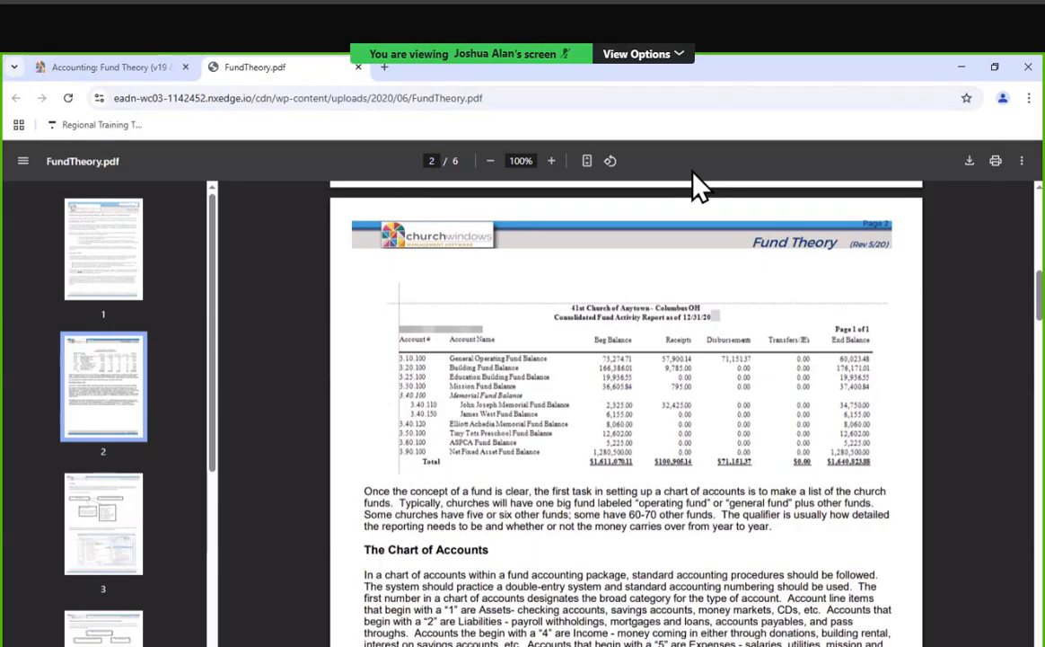
Step: Mark the General Fund and General Fund Balance boxes in the Linking diagram on page 3 with yellow lines
scroll(648, 351, "down", 5)
scroll(653, 351, "down", 1)
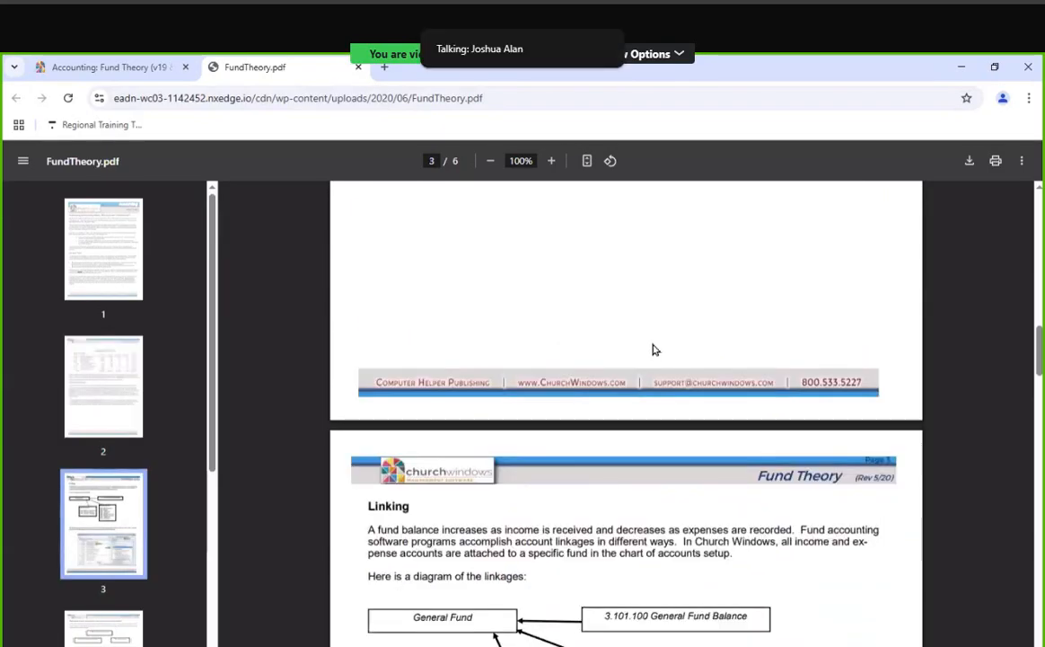
scroll(654, 350, "up", 1)
scroll(654, 350, "down", 3)
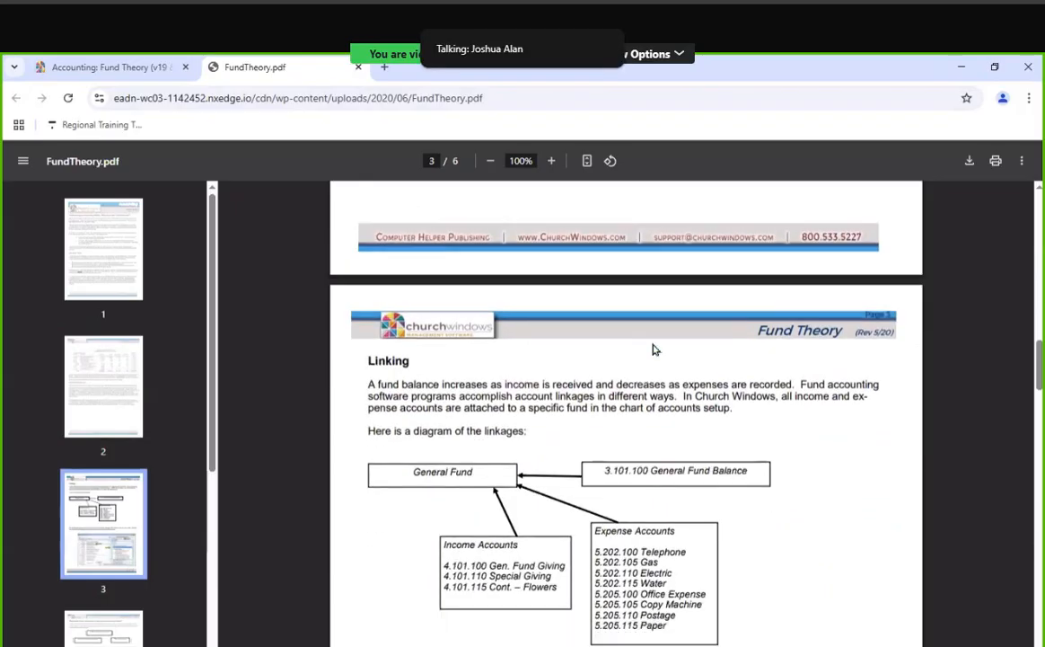
scroll(595, 310, "down", 1)
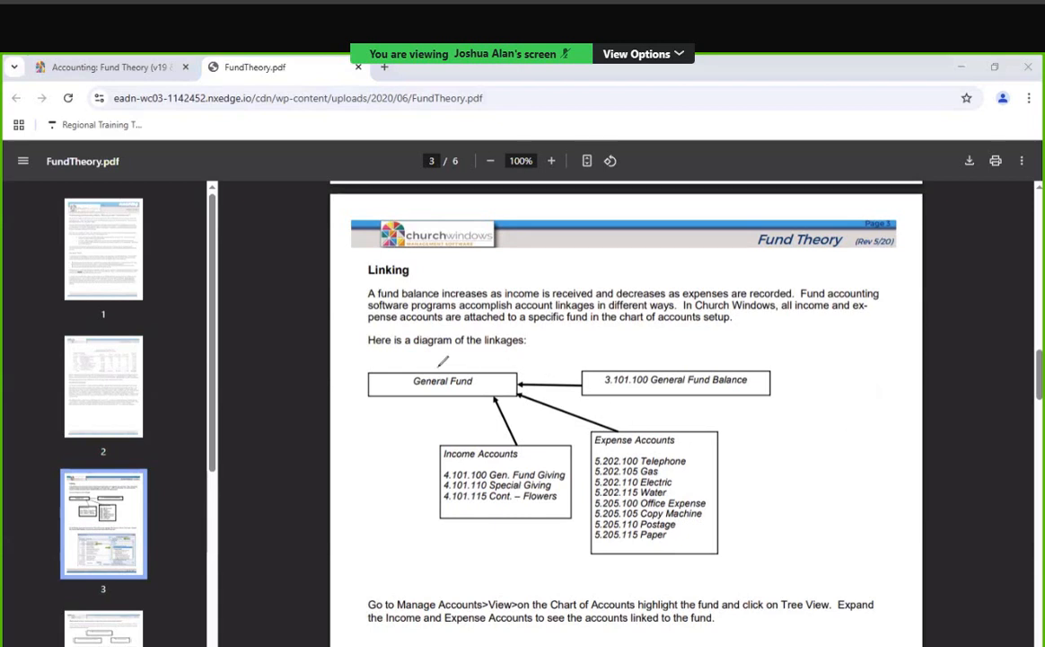
left_click_drag(388, 356, 447, 355)
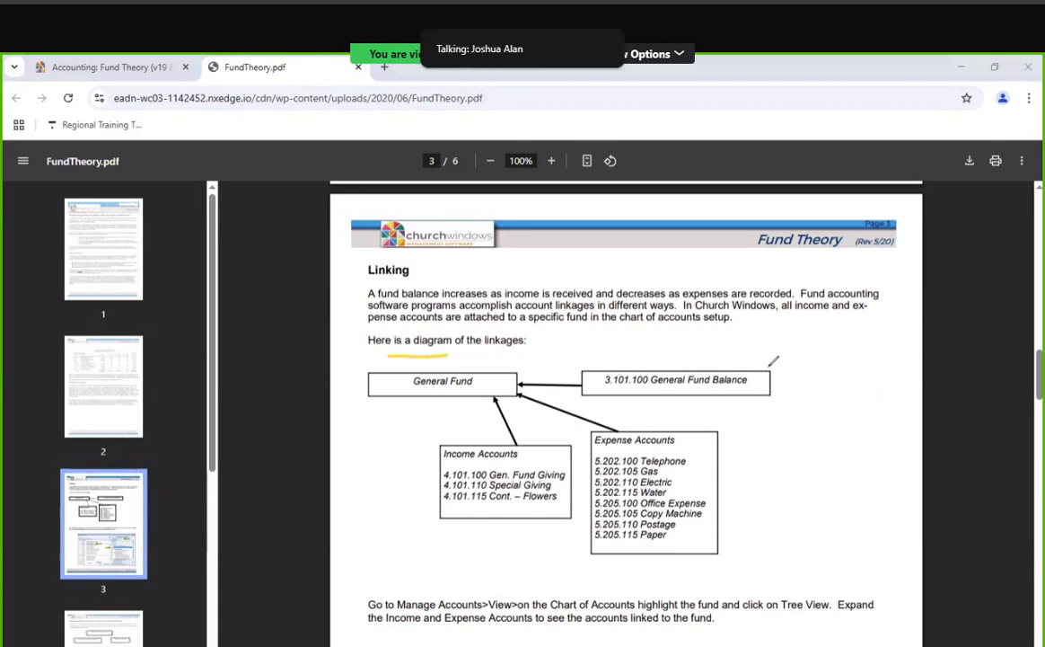
left_click_drag(771, 348, 593, 349)
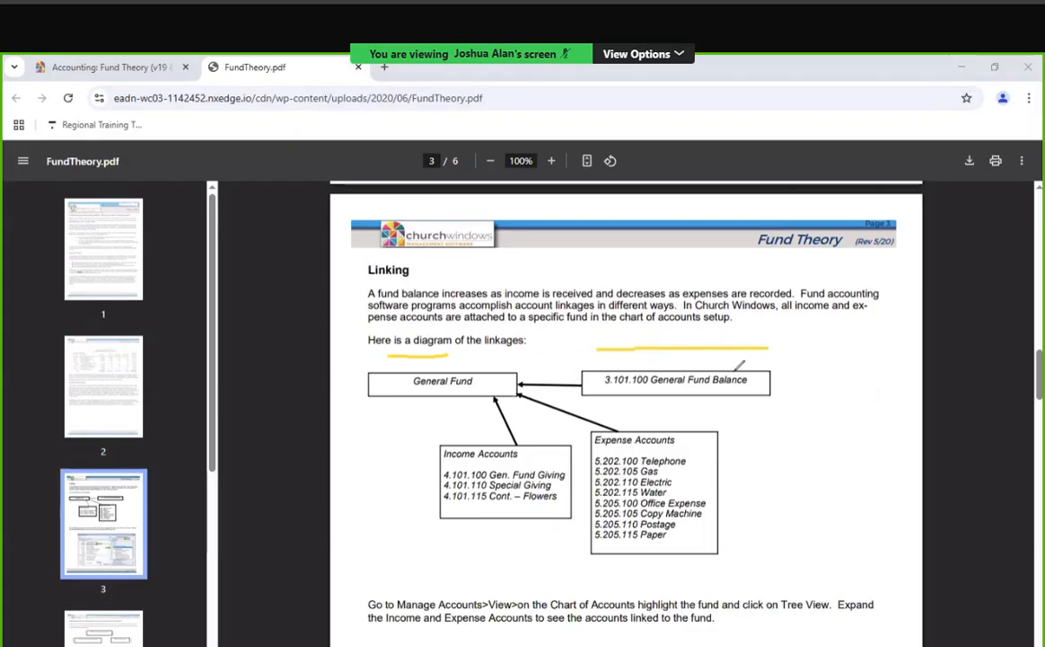
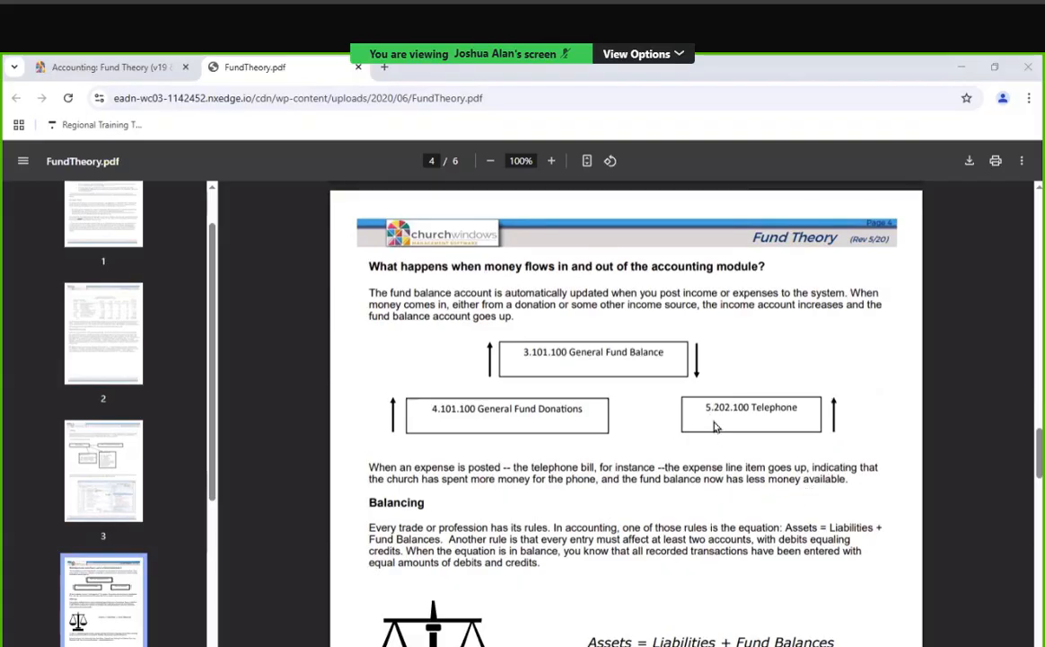
Step: Review the balancing equation, the sample Balance Sheet and the Audit Trail section on pages 4 to 6
scroll(715, 468, "down", 4)
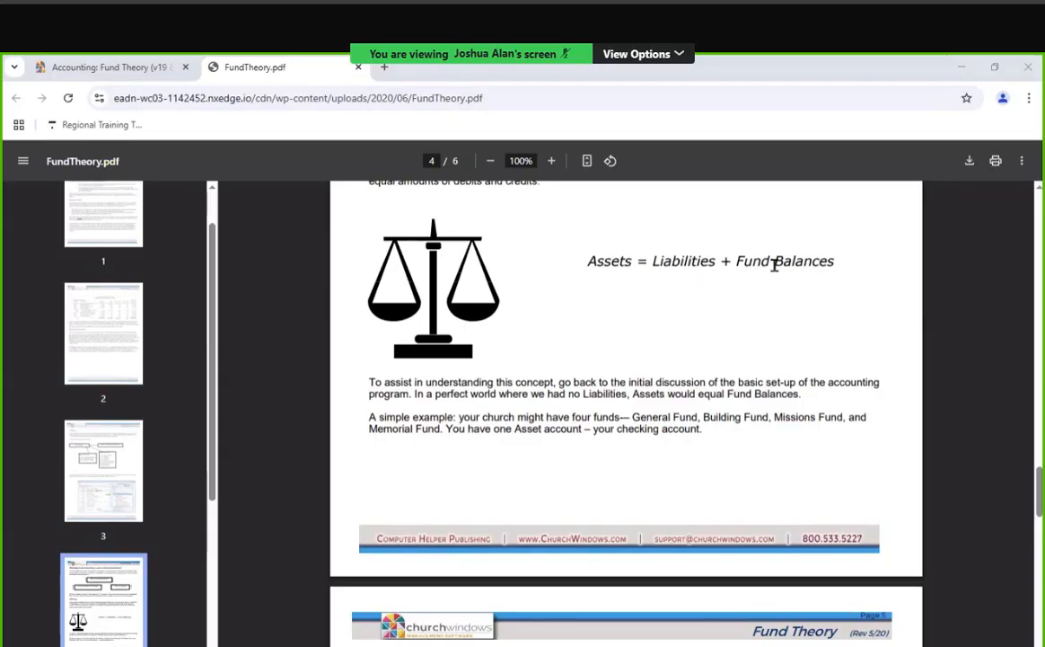
scroll(869, 338, "down", 2)
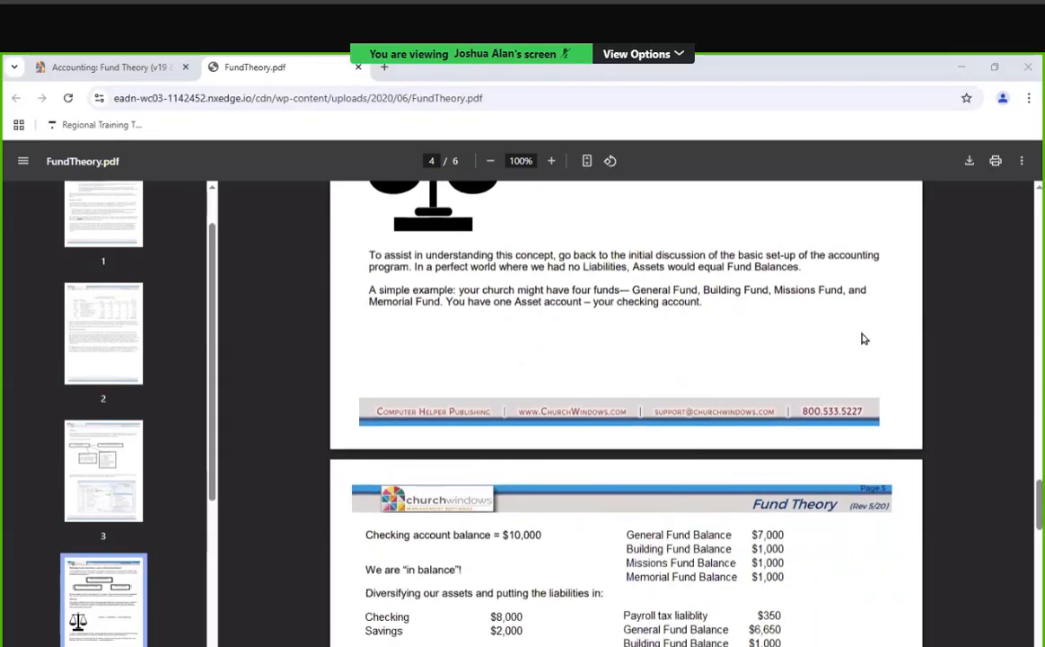
scroll(858, 341, "down", 2)
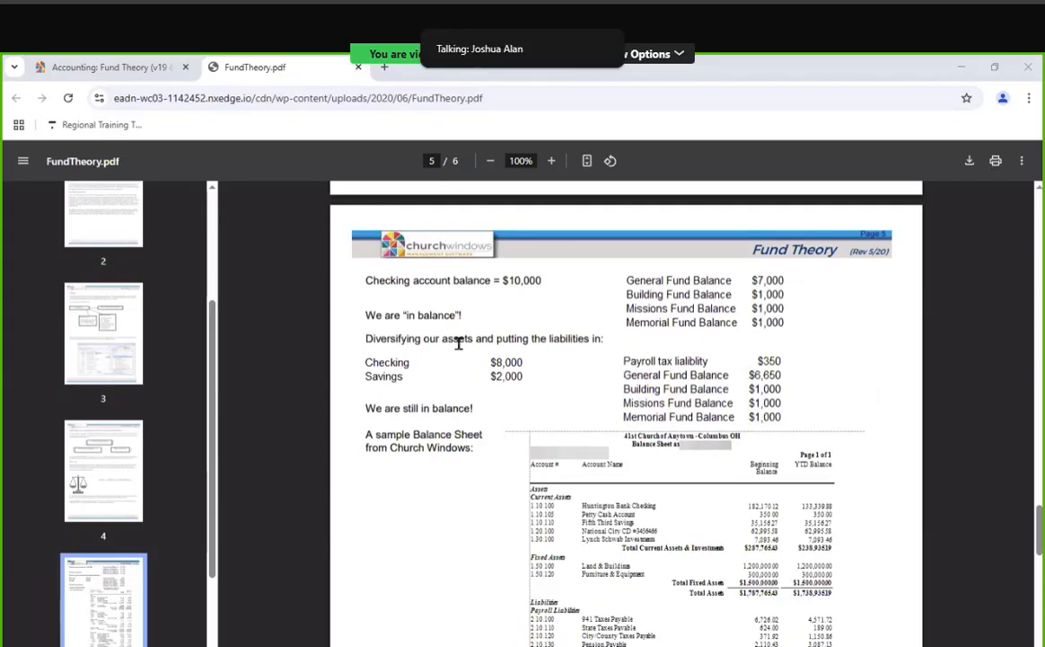
scroll(458, 386, "down", 4)
scroll(451, 389, "down", 8)
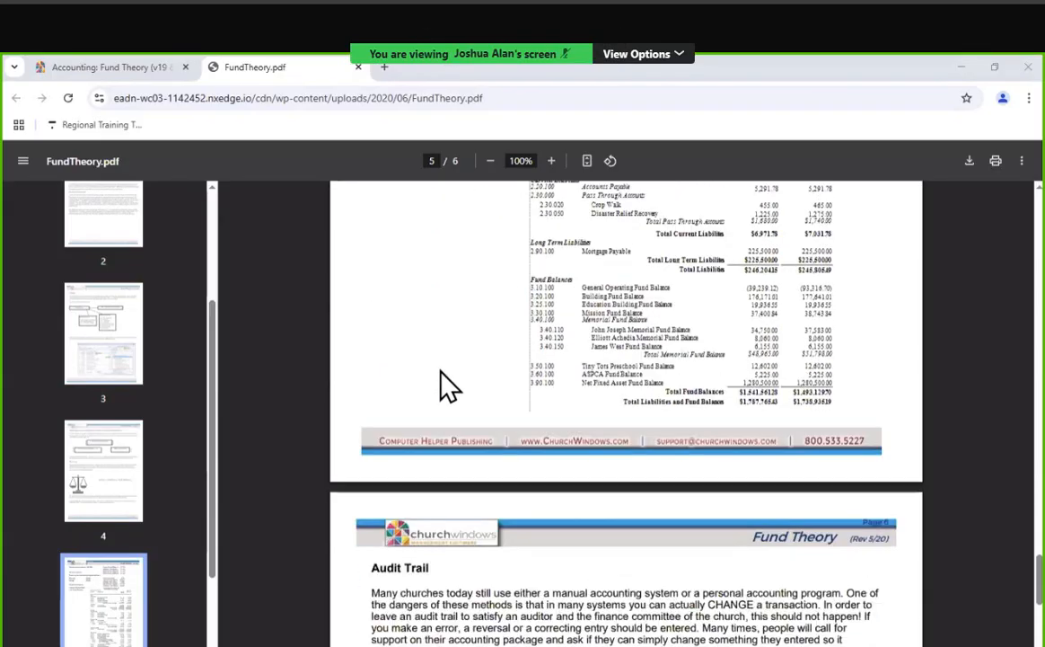
scroll(440, 368, "down", 4)
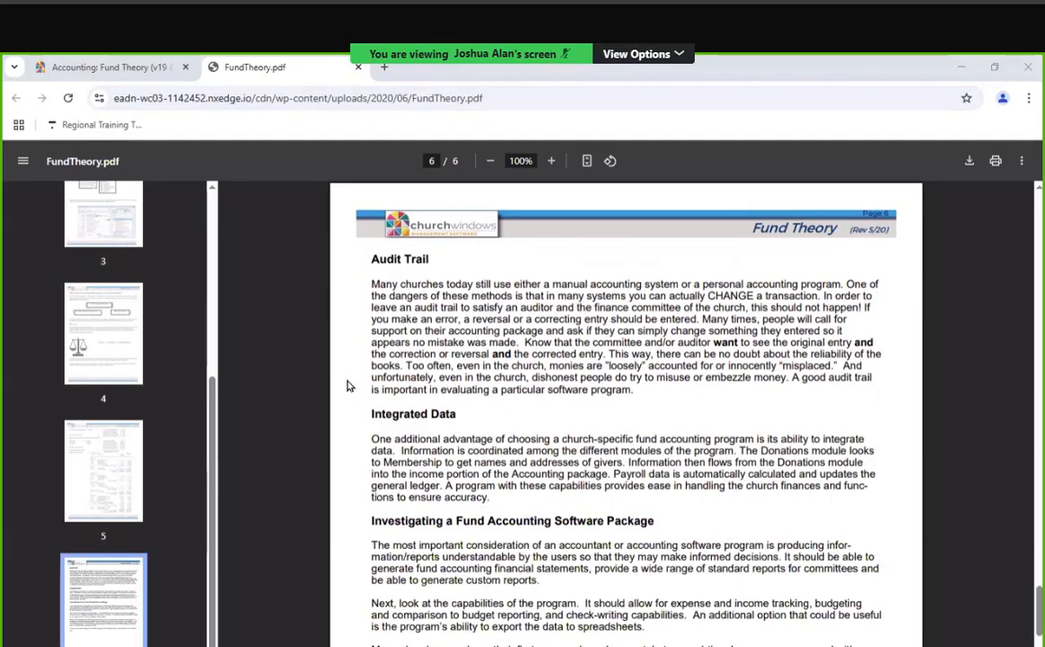
Step: Close the Fund Theory PDF and go back to the Resource Center search page
left_click(358, 67)
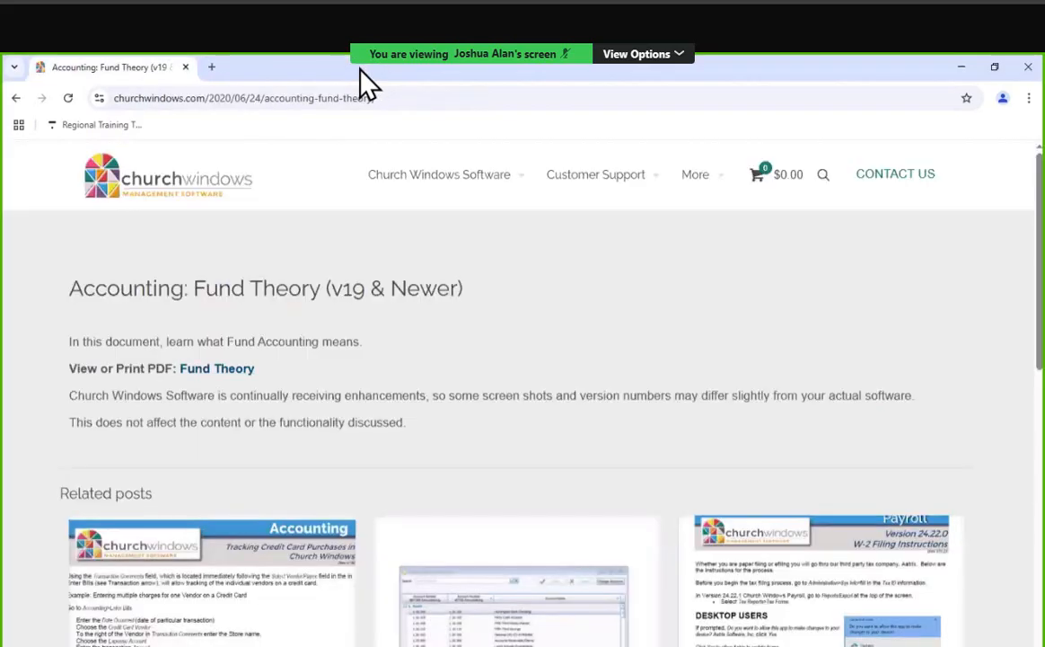
mouse_move(373, 174)
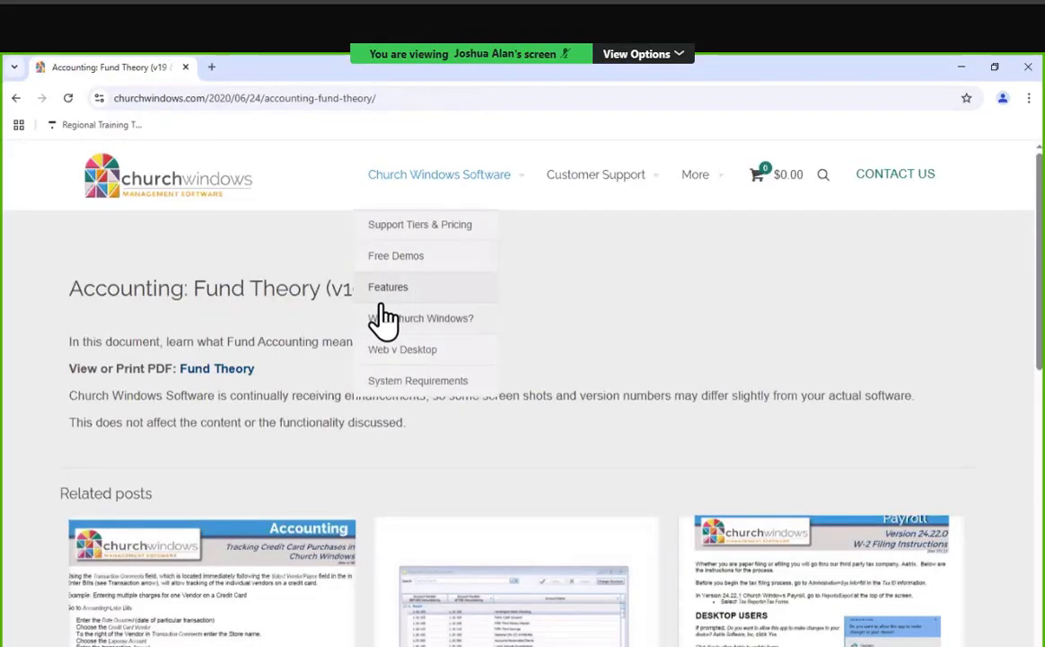
left_click(22, 101)
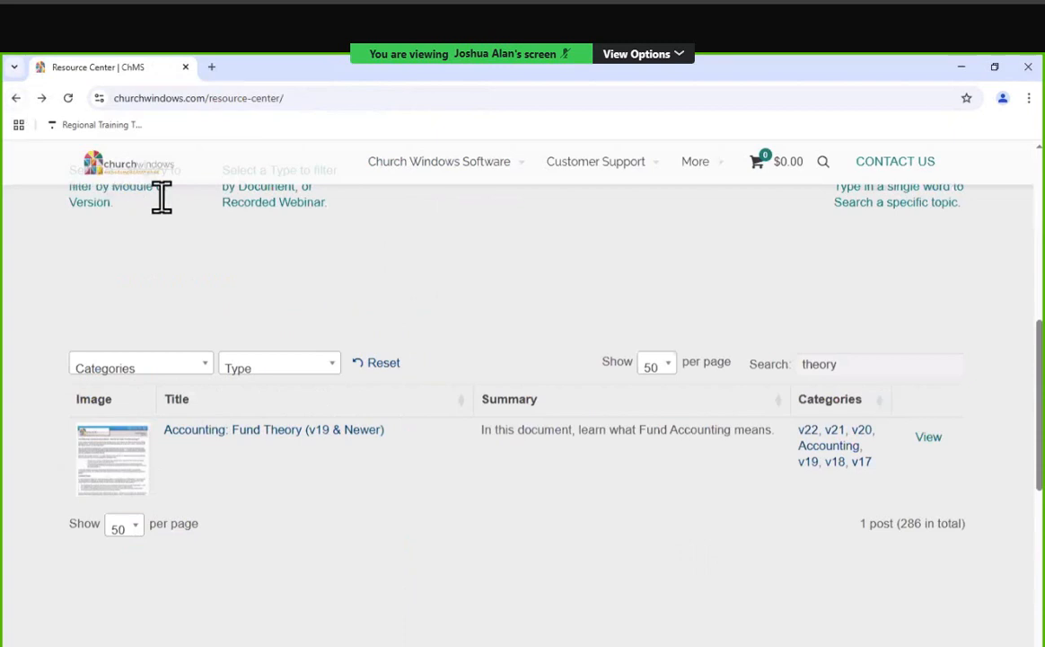
Step: Search the Resource Center for "sample" and open the Accounting: Sample Chart of Accounts PDF
double_click(831, 365)
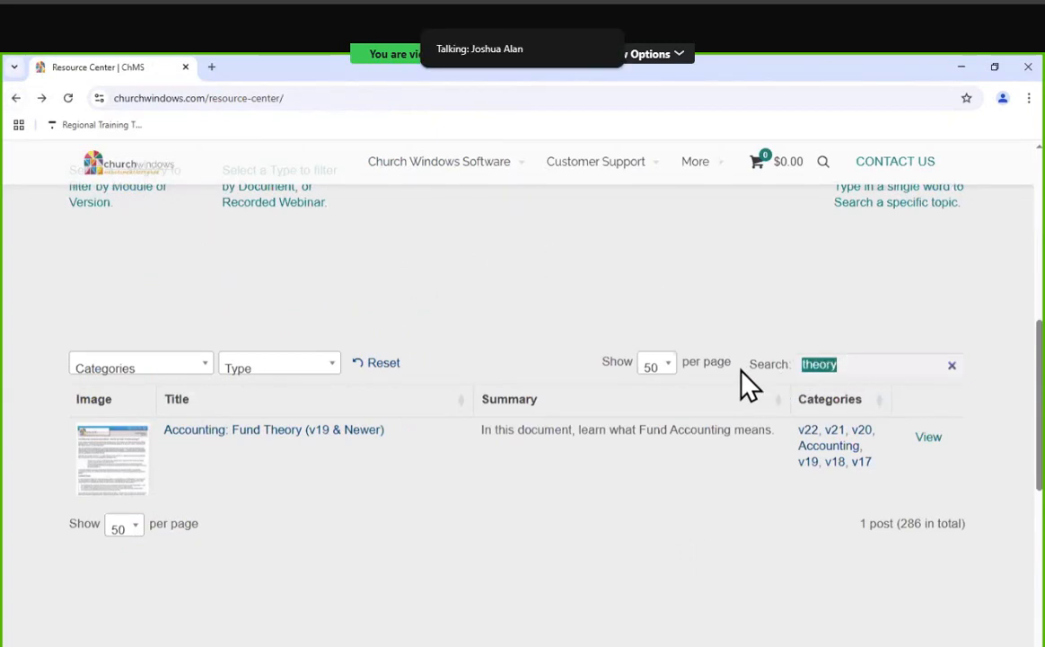
type("sample")
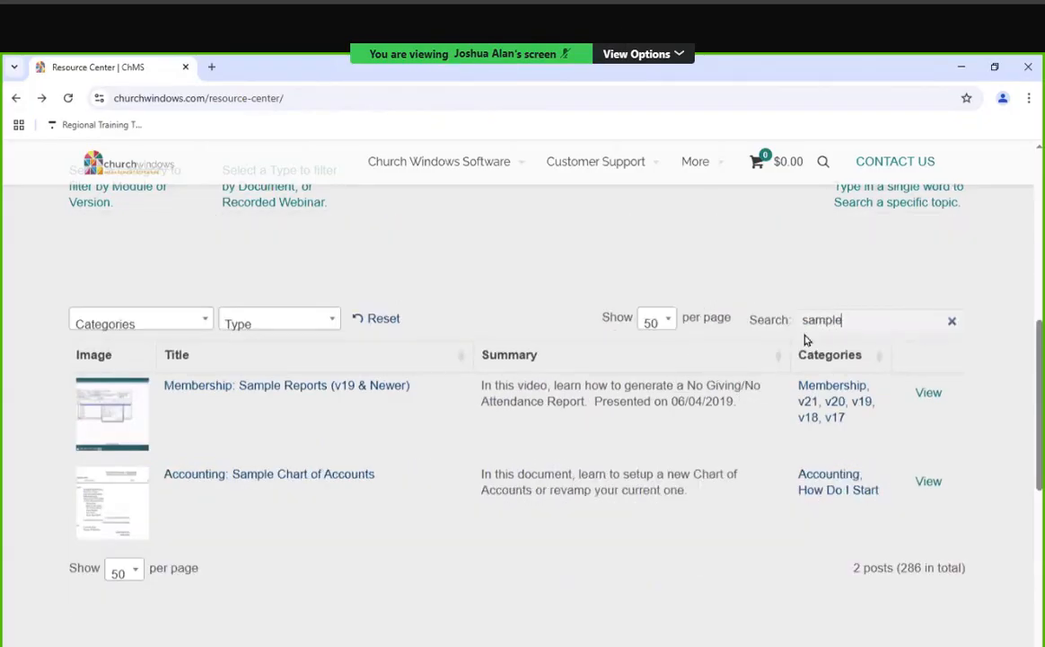
left_click(267, 475)
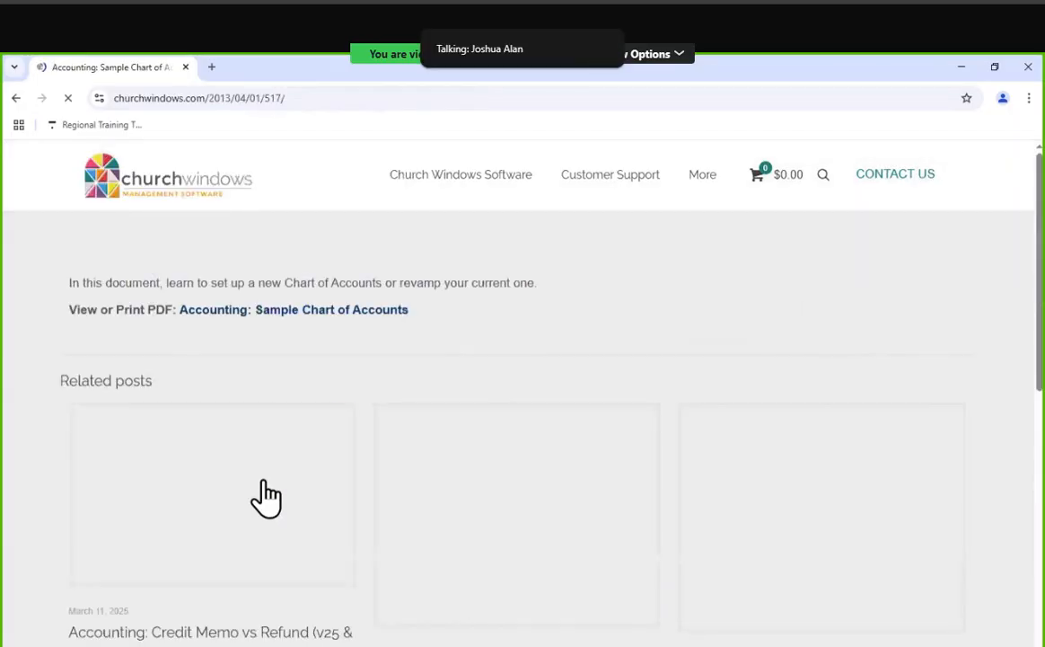
left_click(310, 314)
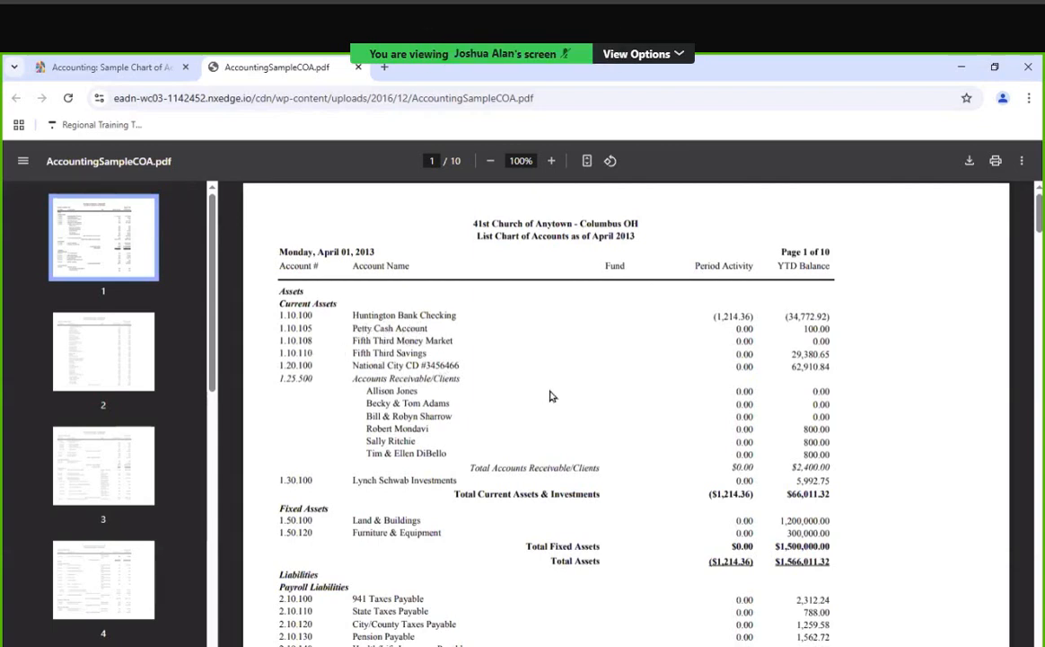
Step: Review the asset, liability and fund balance accounts on pages 1 to 3 of the sample chart of accounts
scroll(552, 396, "down", 1)
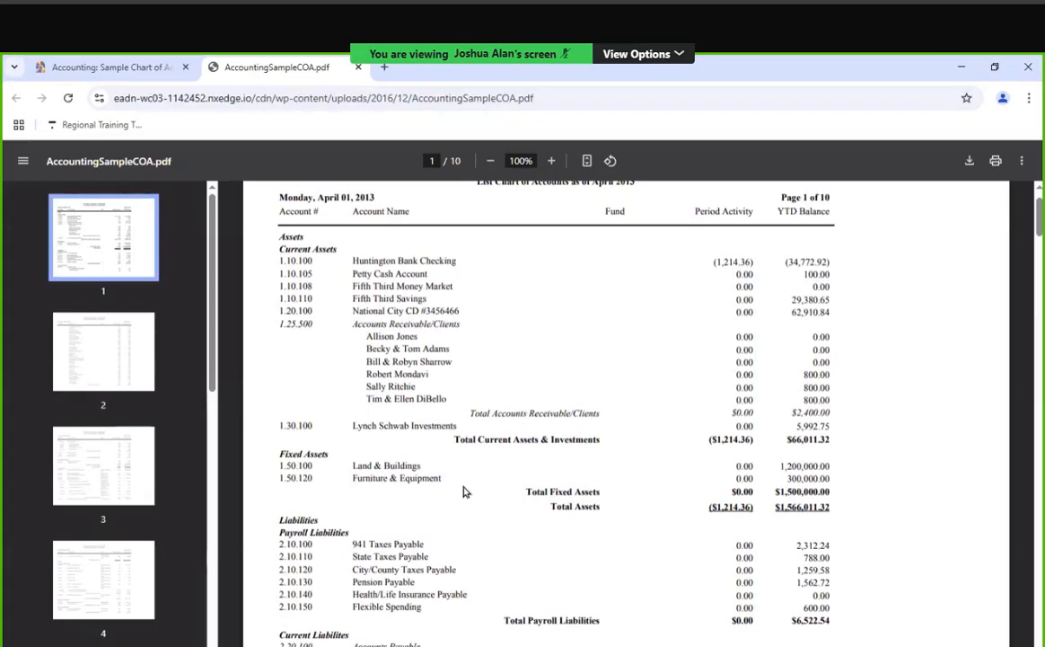
scroll(476, 488, "up", 1)
scroll(494, 476, "down", 5)
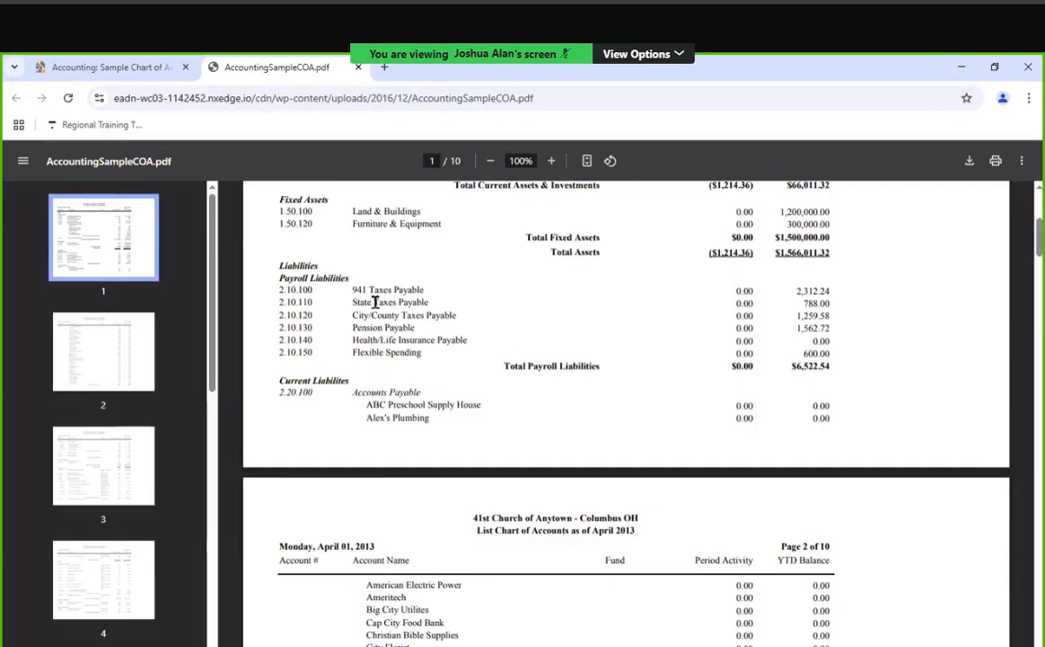
scroll(491, 347, "up", 1)
scroll(525, 350, "down", 1)
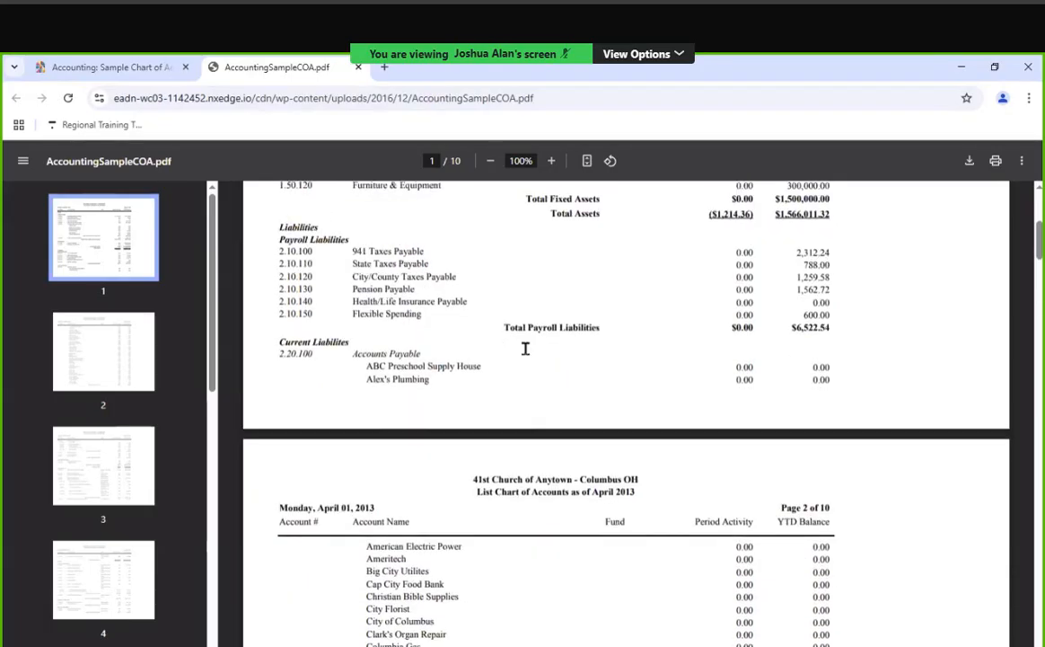
scroll(529, 355, "down", 1)
scroll(530, 364, "down", 10)
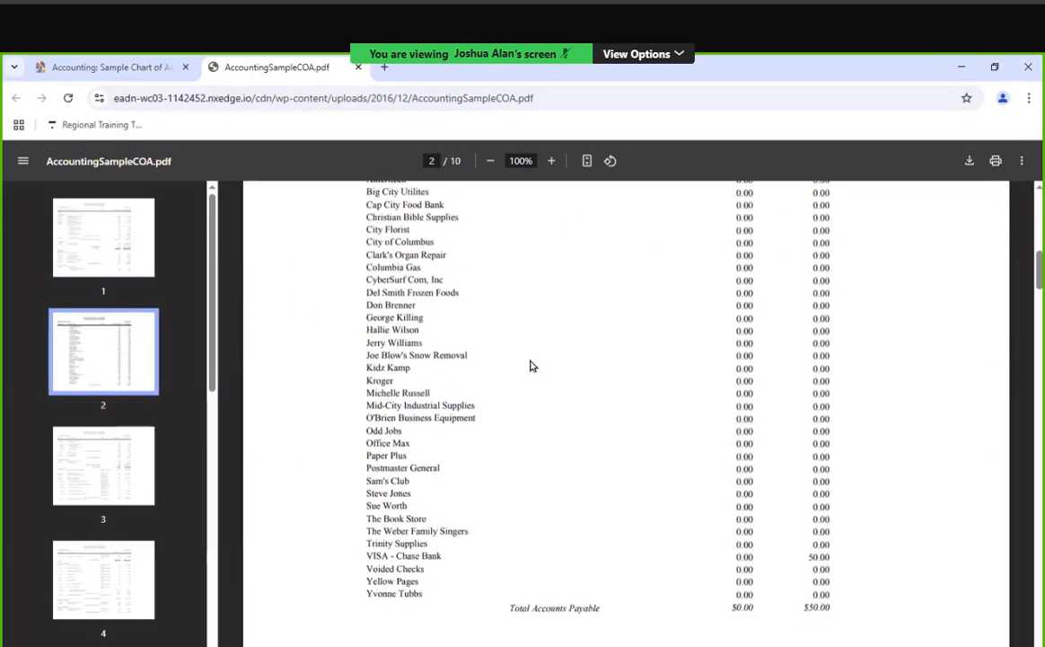
scroll(529, 354, "down", 3)
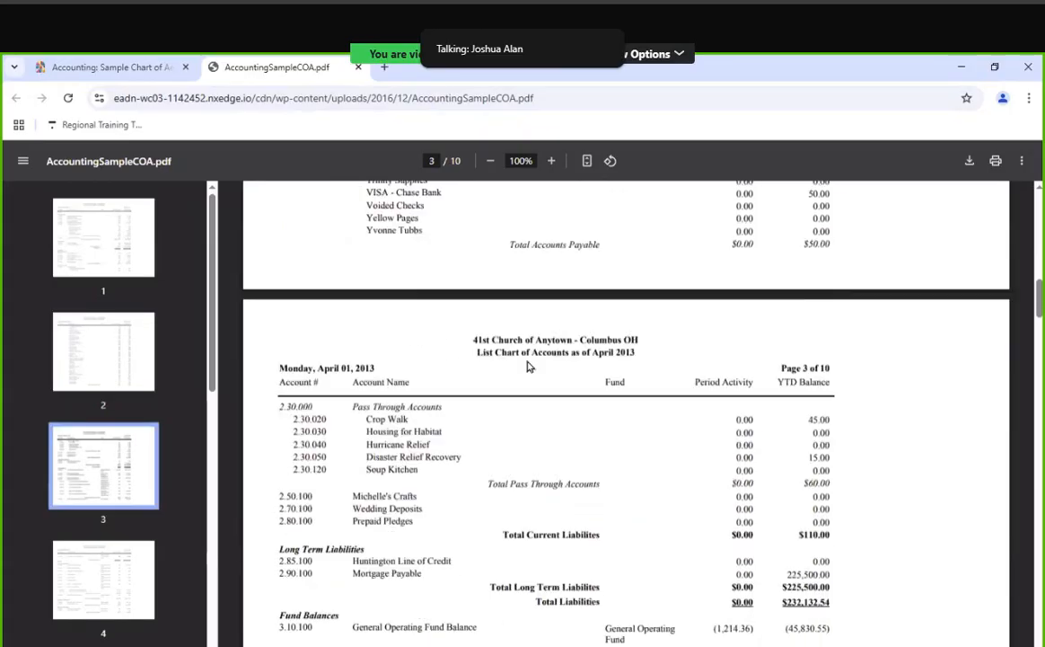
scroll(514, 438, "down", 2)
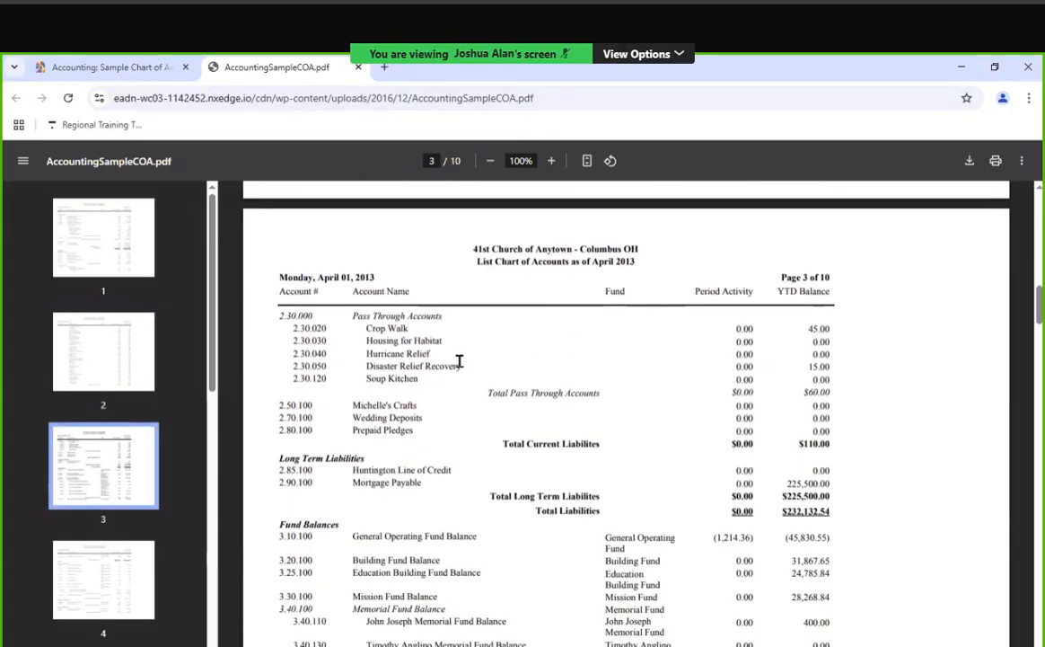
scroll(525, 453, "up", 1)
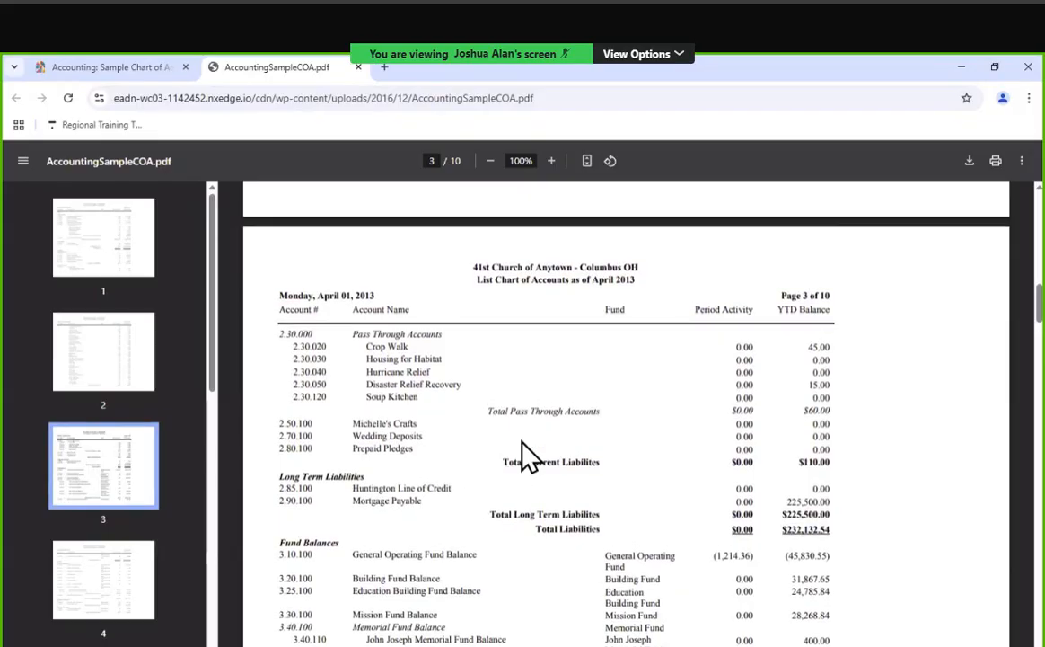
scroll(524, 440, "down", 3)
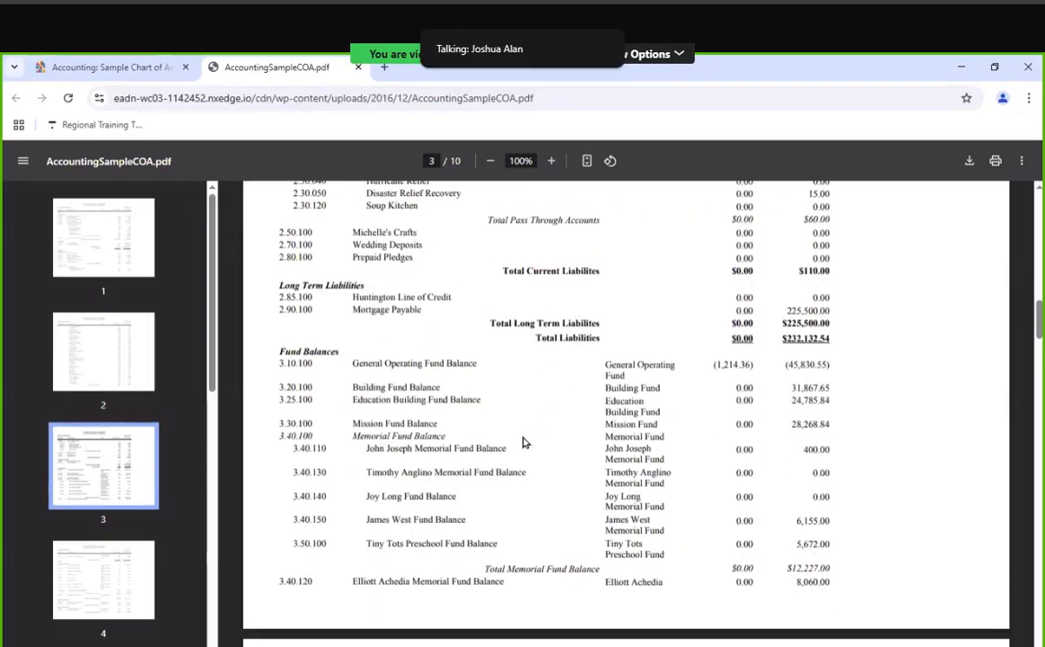
Step: Examine the income accounts and their linked funds on pages 4 and 5, working back to the assets on page 1
scroll(525, 440, "down", 1)
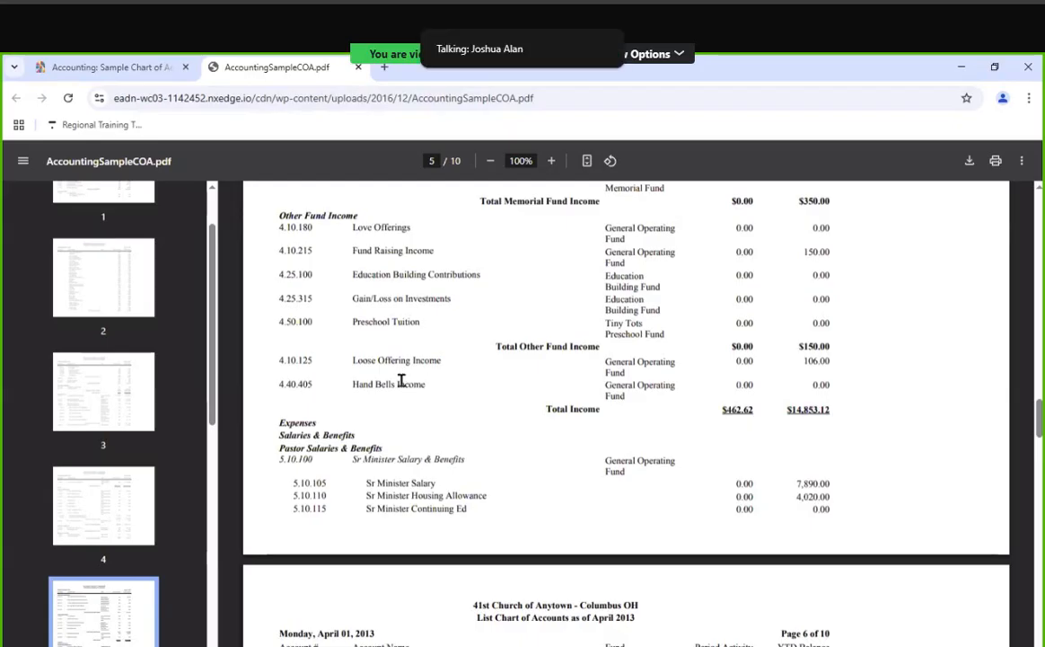
scroll(481, 440, "up", 3)
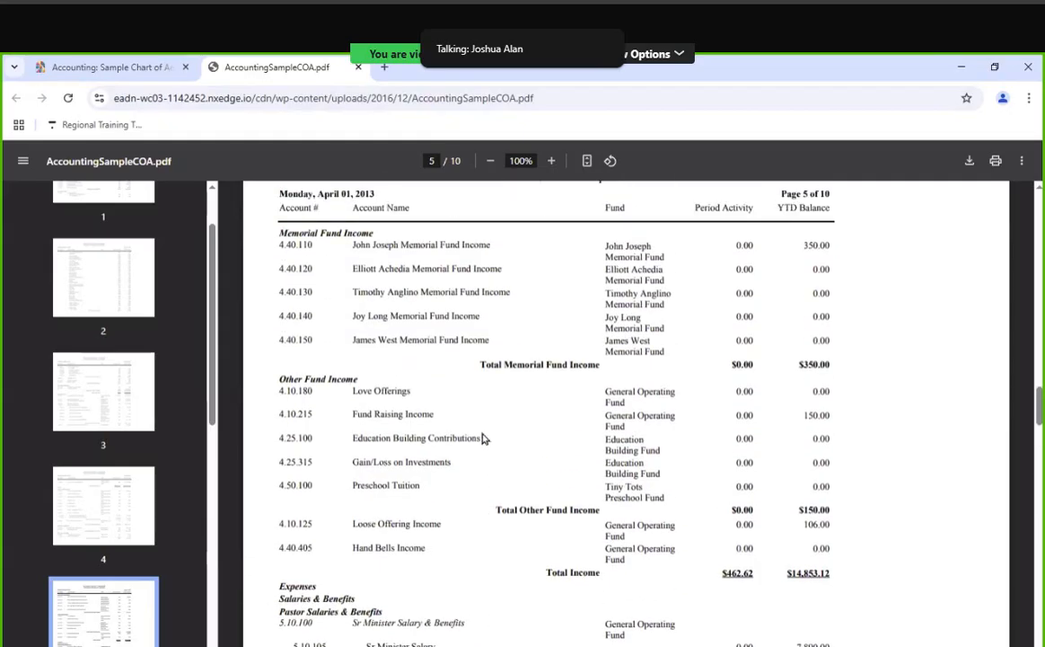
scroll(482, 438, "up", 1)
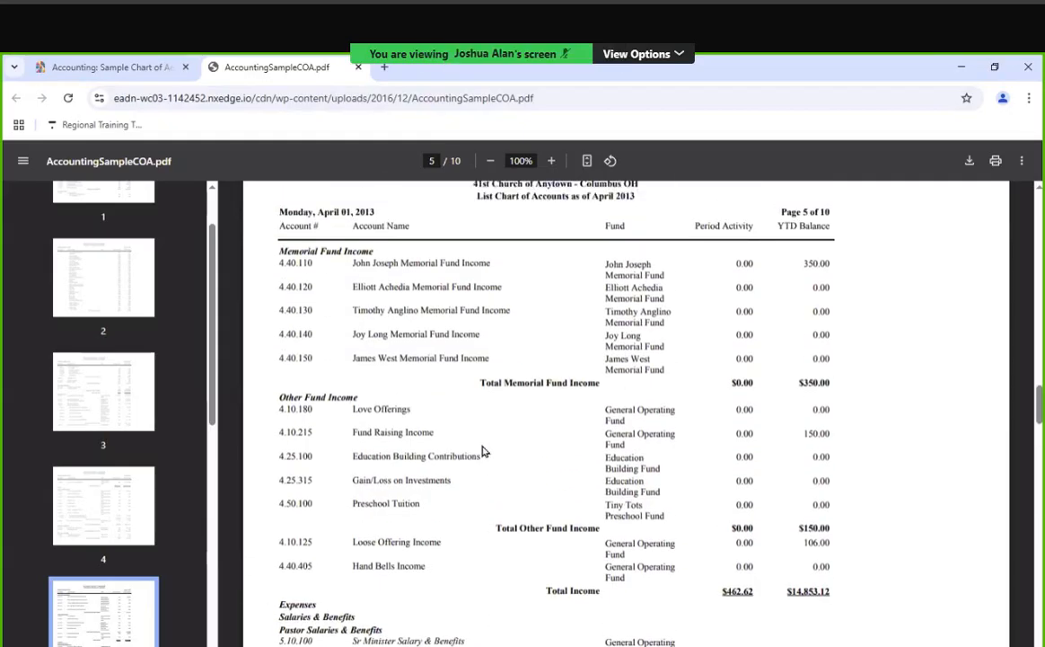
scroll(497, 461, "up", 7)
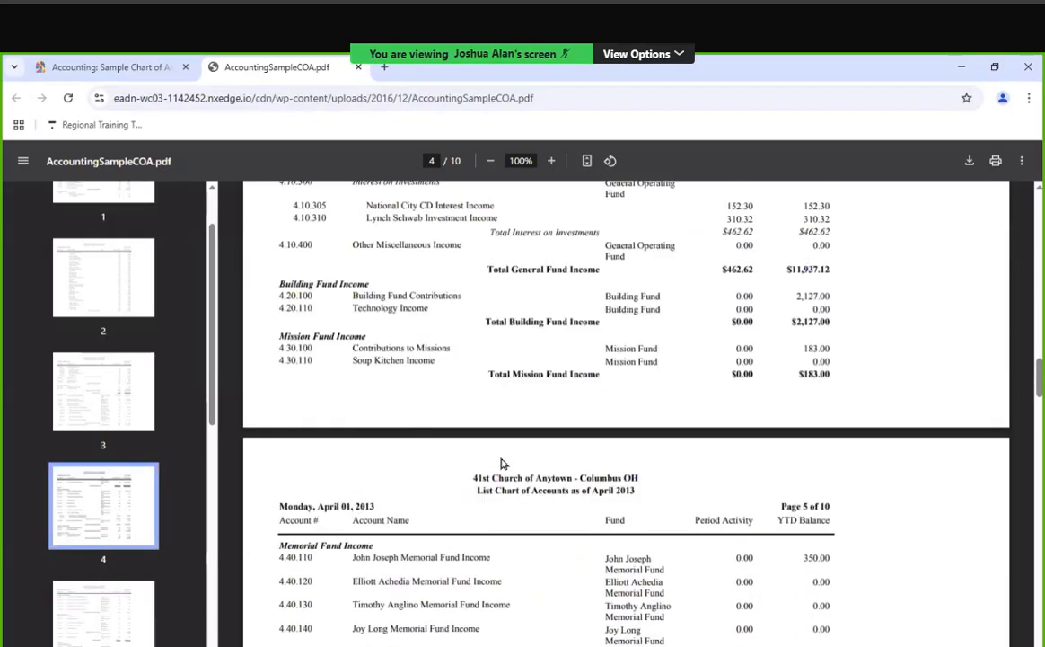
scroll(503, 463, "up", 15)
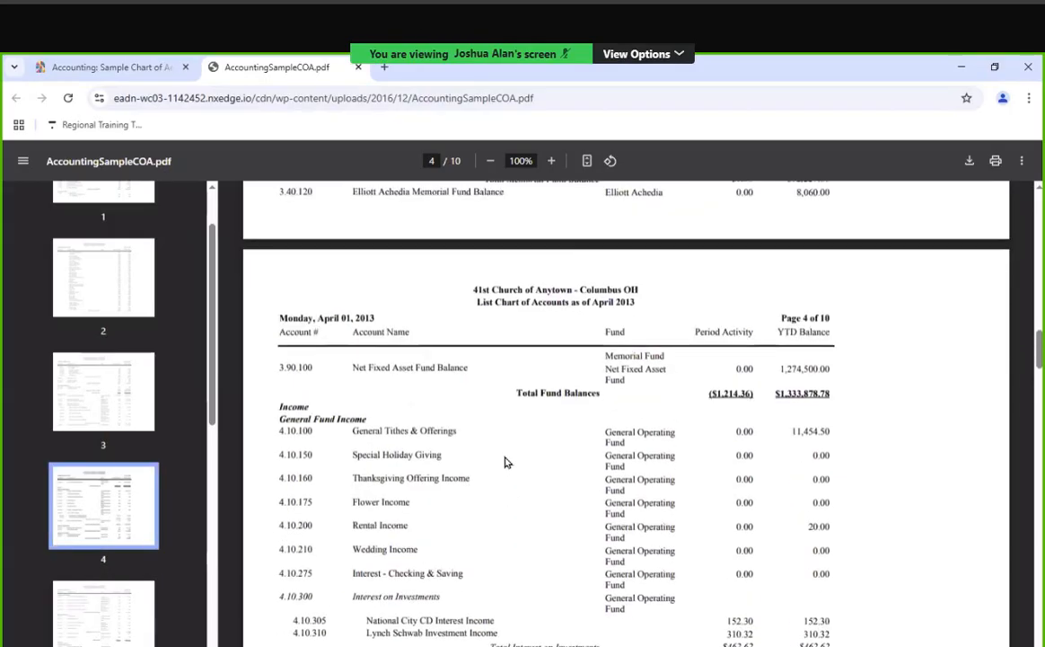
scroll(505, 462, "up", 3)
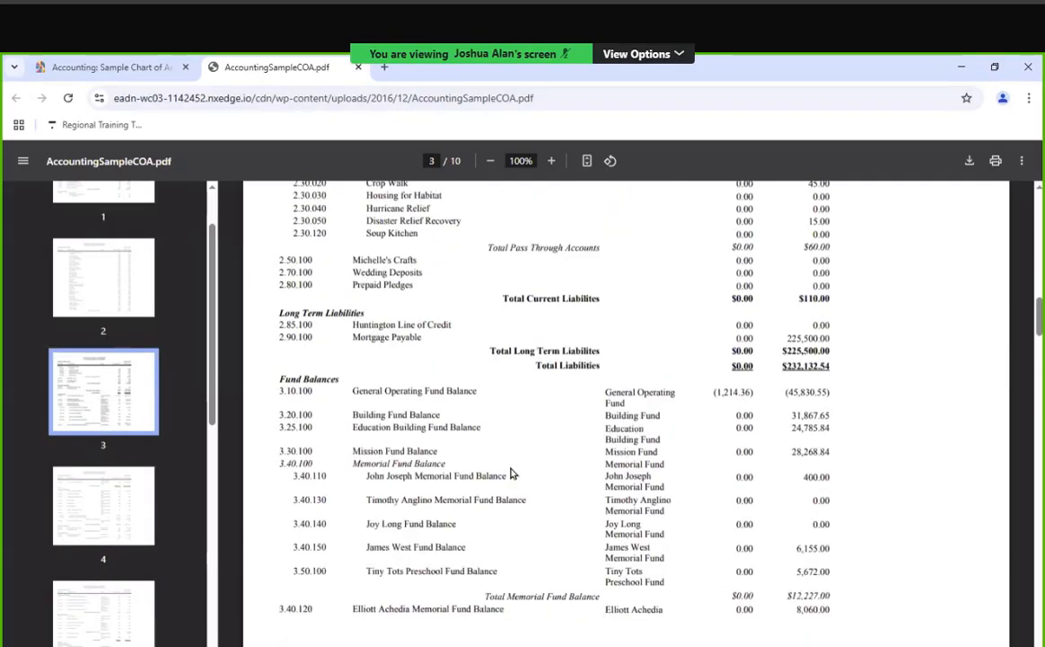
scroll(551, 438, "up", 2)
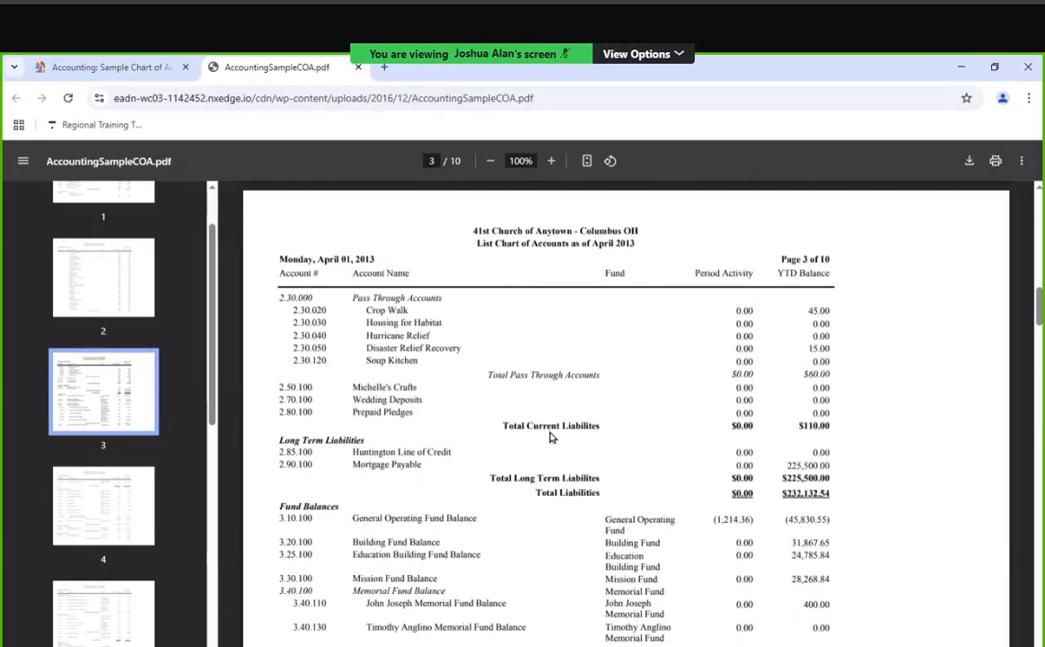
scroll(551, 437, "up", 20)
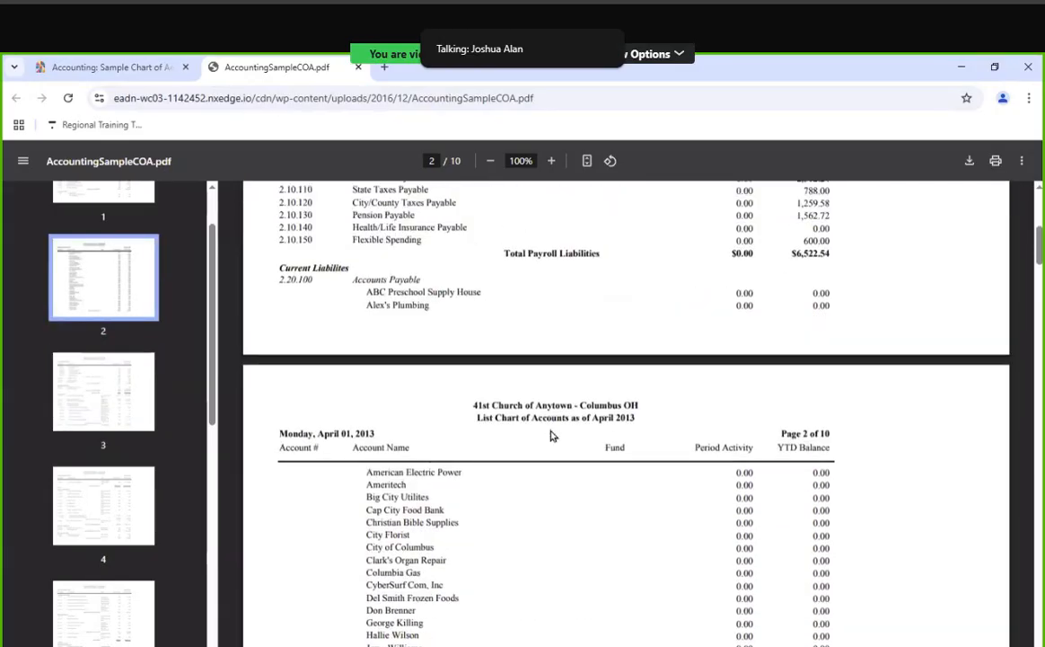
scroll(553, 435, "up", 3)
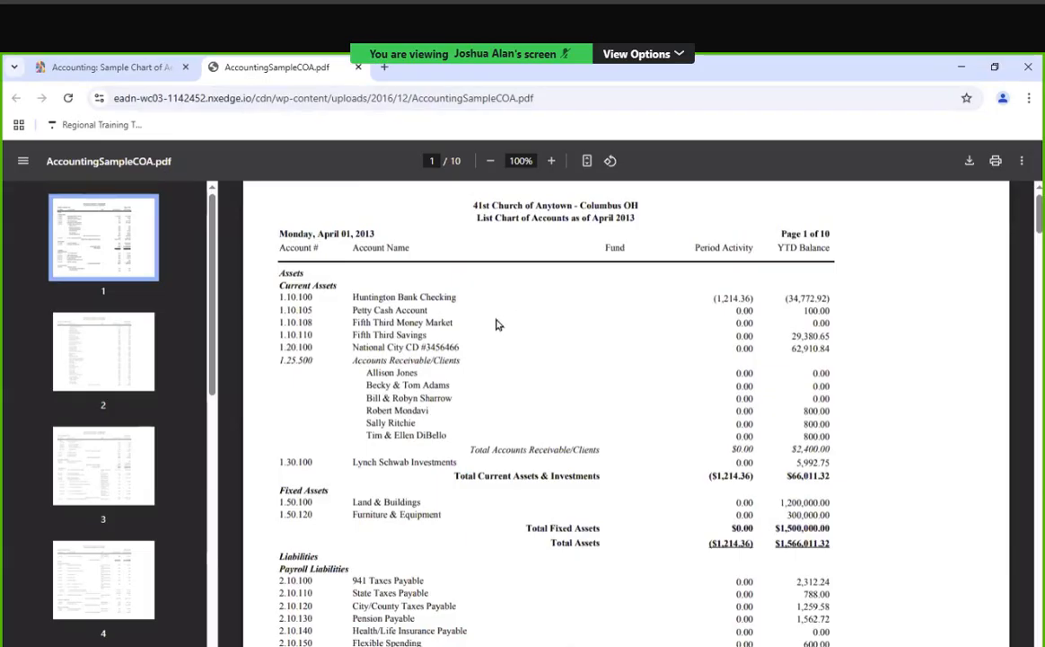
Step: Examine the Fund Balances section on page 3 of the sample chart of accounts
scroll(381, 528, "down", 6)
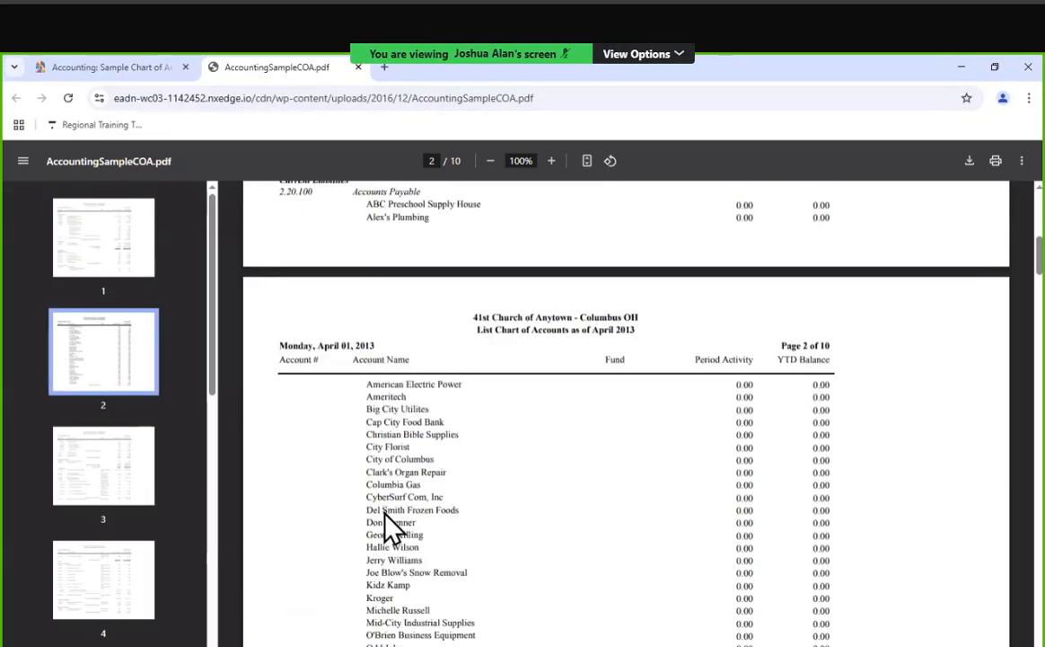
scroll(384, 515, "down", 8)
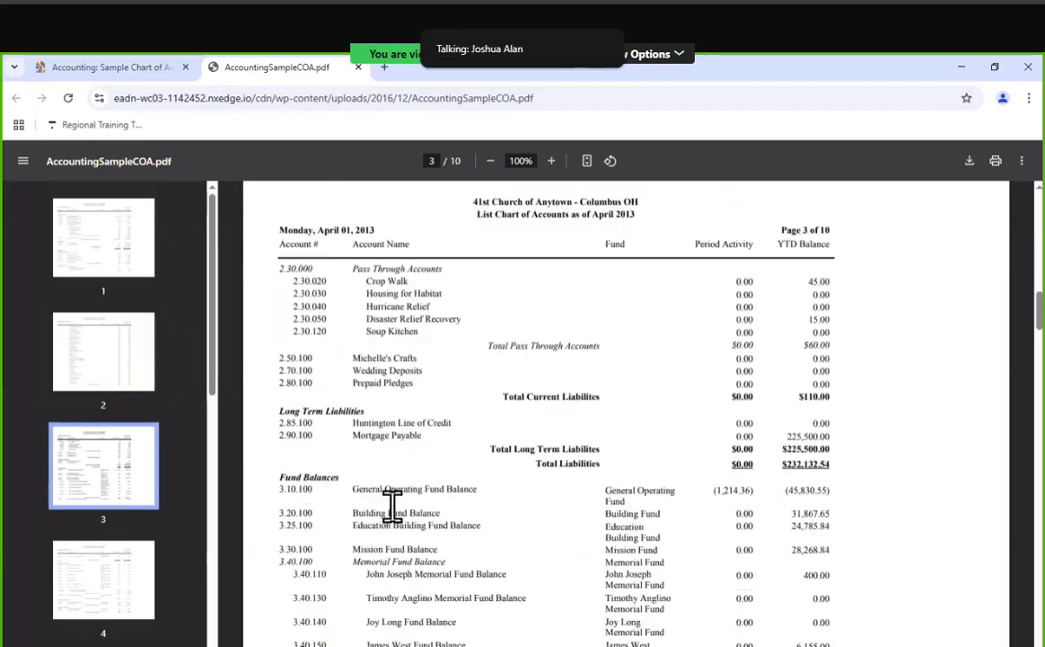
scroll(393, 503, "down", 2)
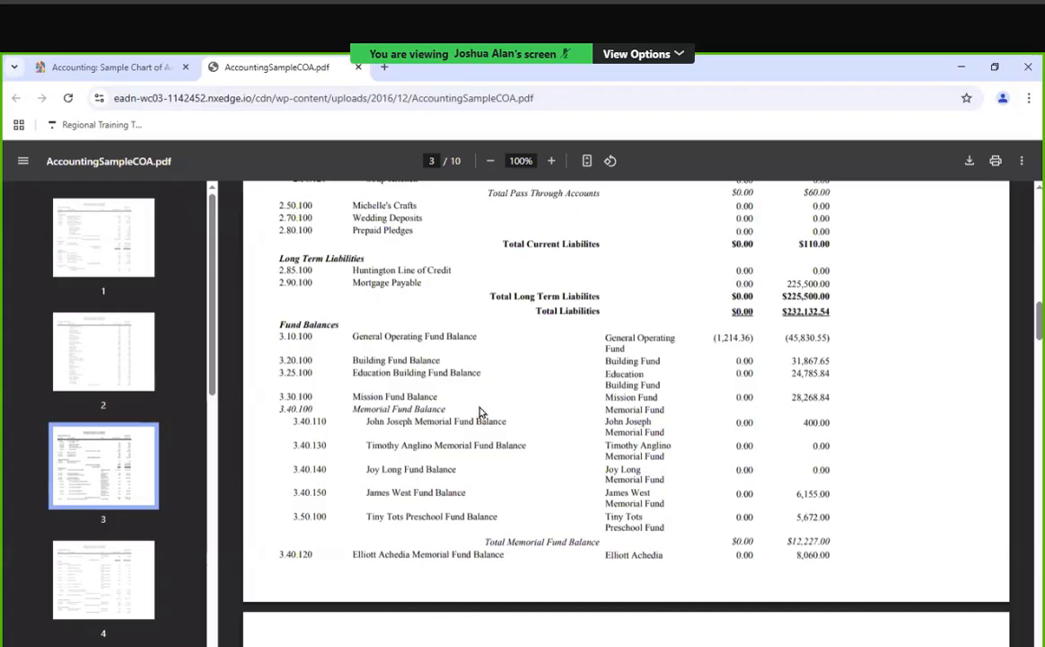
Step: Close the sample chart of accounts PDF and switch to the Setup Chart of Accounts window in Church Windows Accounting
left_click(357, 67)
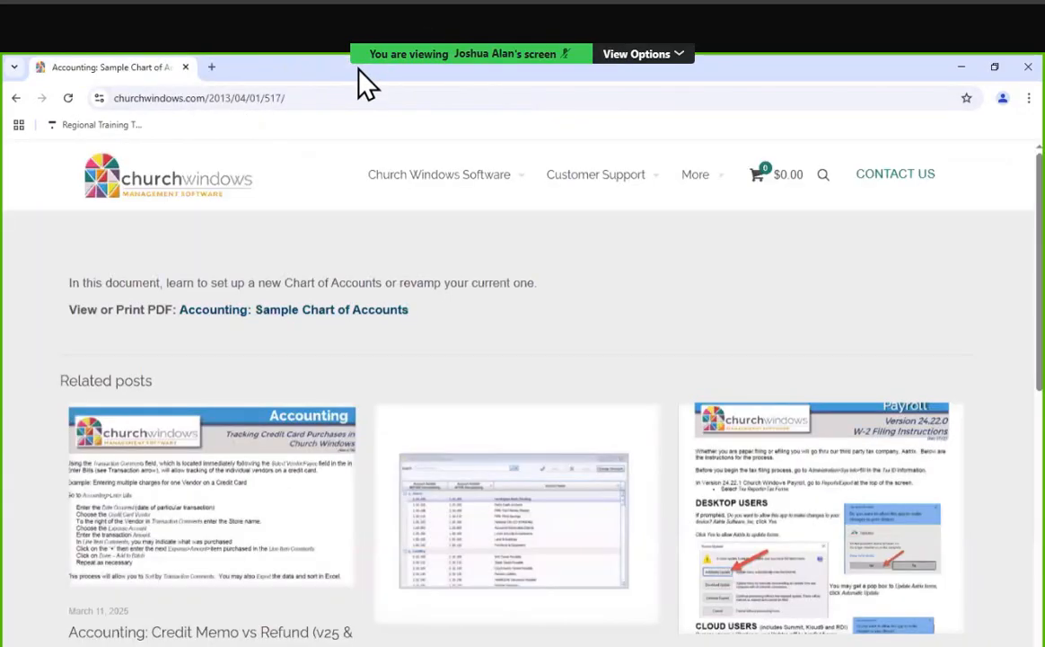
left_click(961, 67)
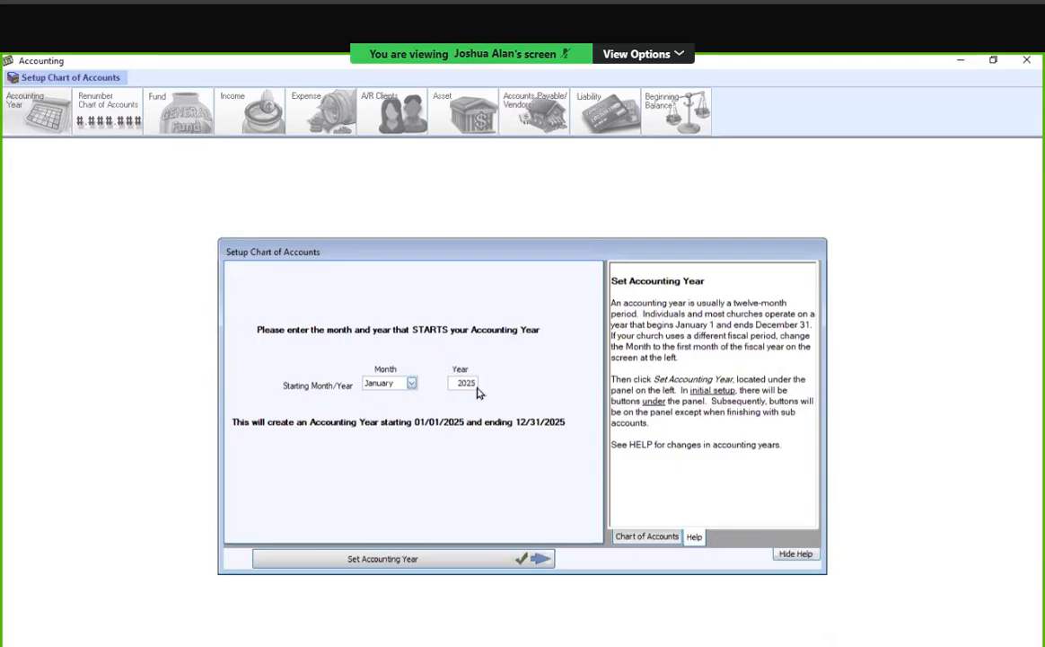
Step: Circle Set Accounting Year in yellow and create an accounting year starting January 2025, running from 01/01/2025 to 12/31/2025
left_click(412, 385)
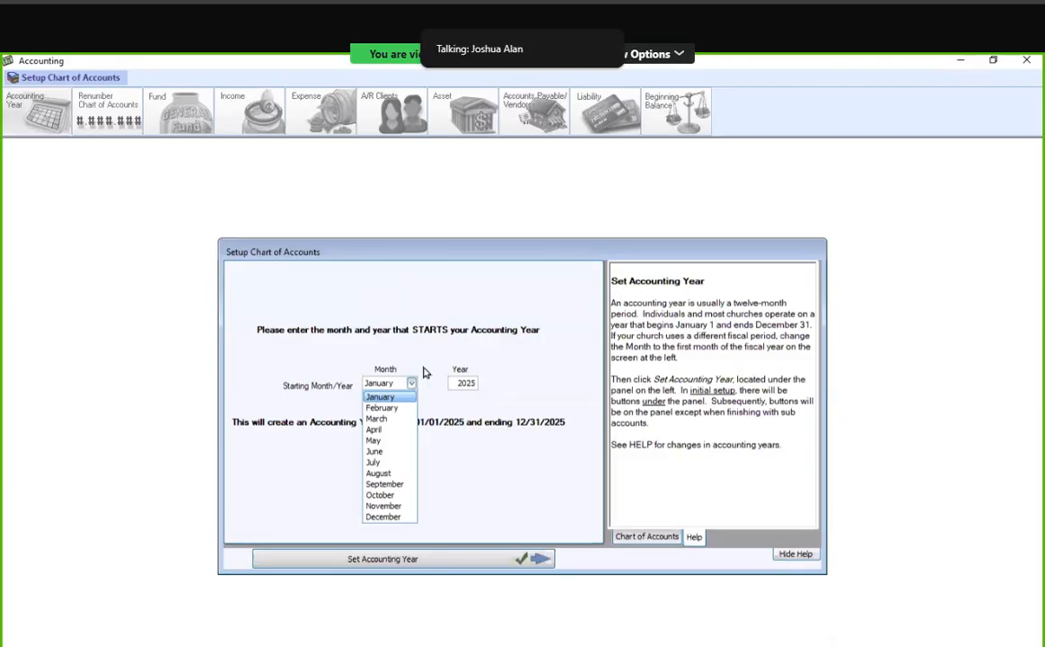
left_click(409, 284)
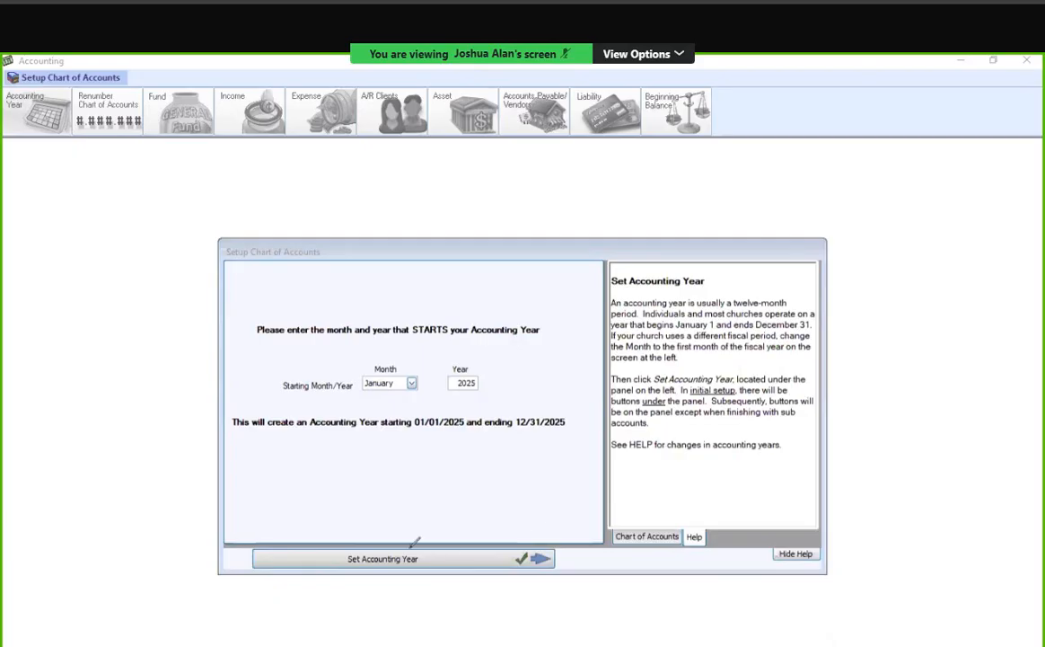
mouse_move(268, 530)
left_mouse_down()
mouse_move(402, 515)
mouse_move(598, 589)
mouse_move(209, 575)
mouse_move(301, 516)
left_mouse_up()
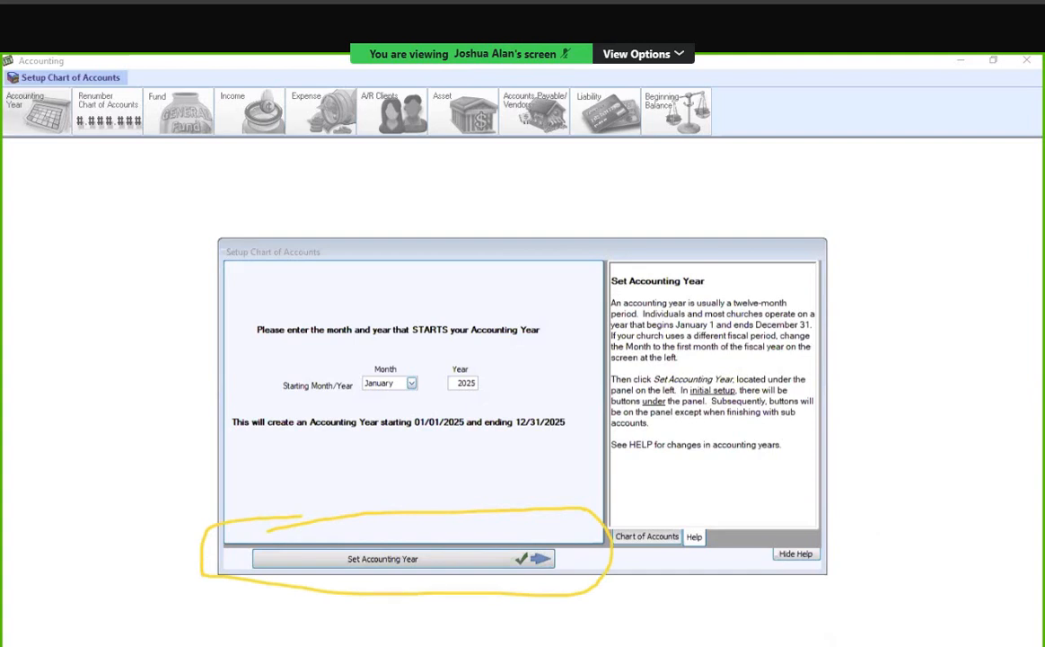
left_click(484, 233)
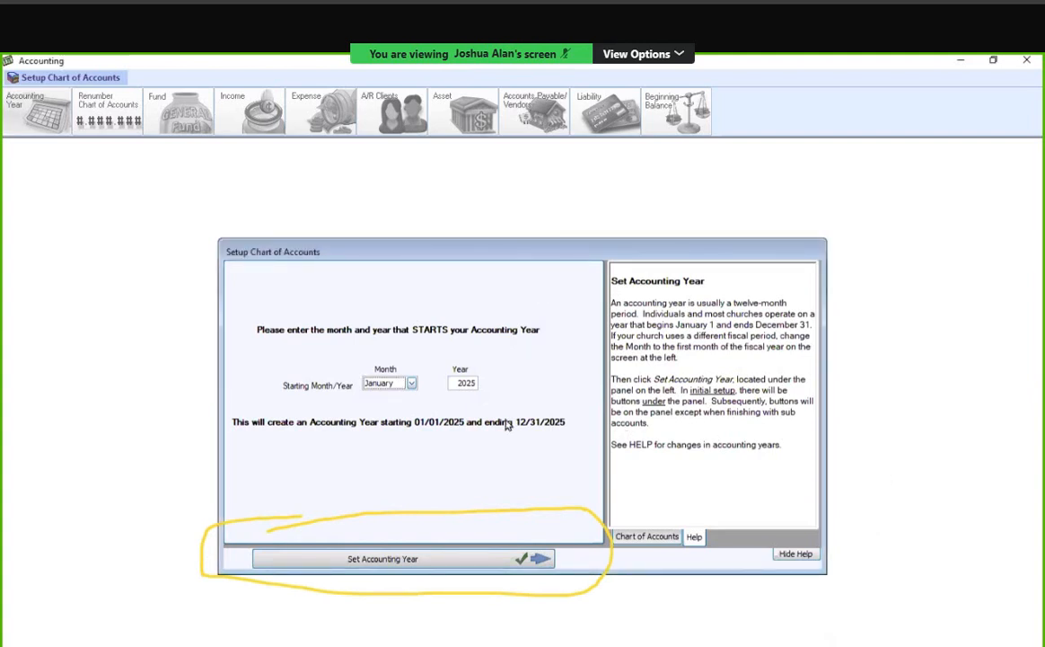
left_click(472, 560)
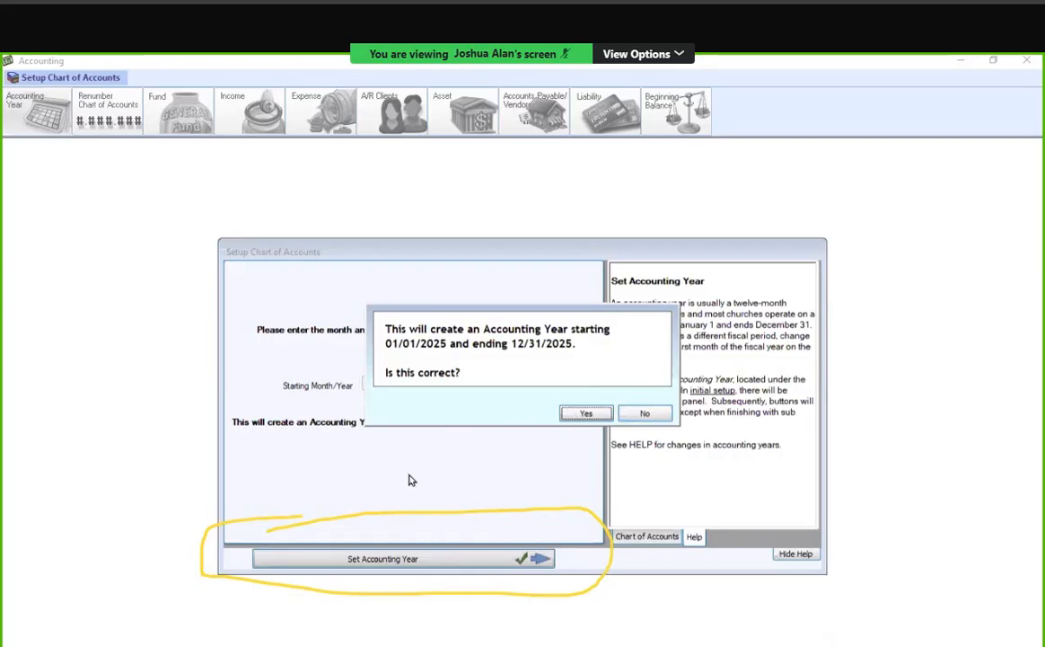
left_click(580, 418)
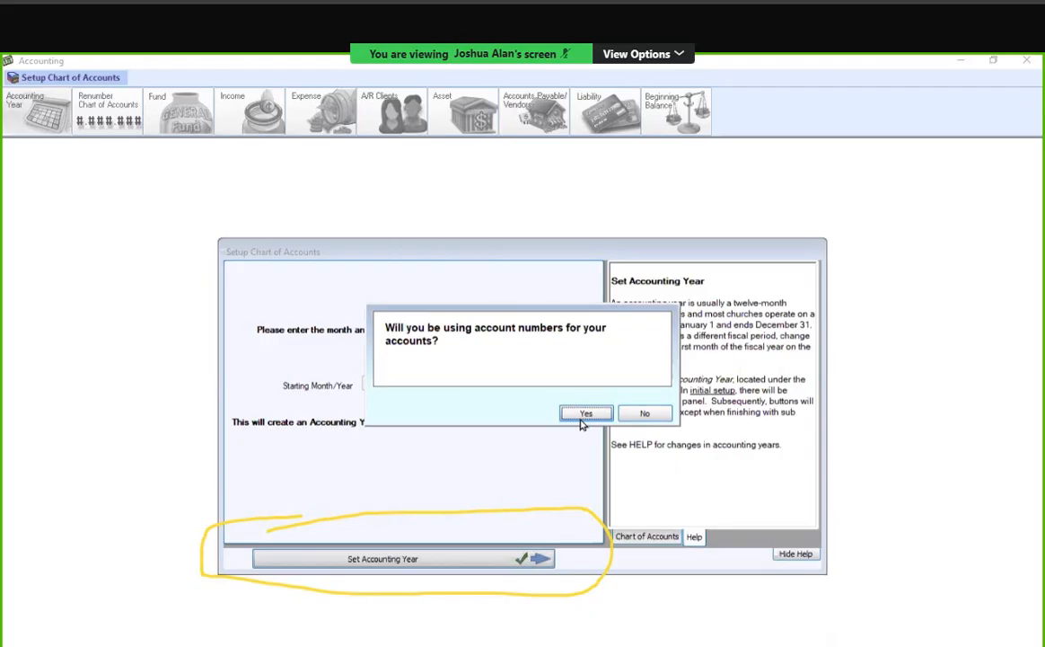
Step: Choose to use account numbers for the accounts and set the account number structure to #.##.###
left_click(584, 415)
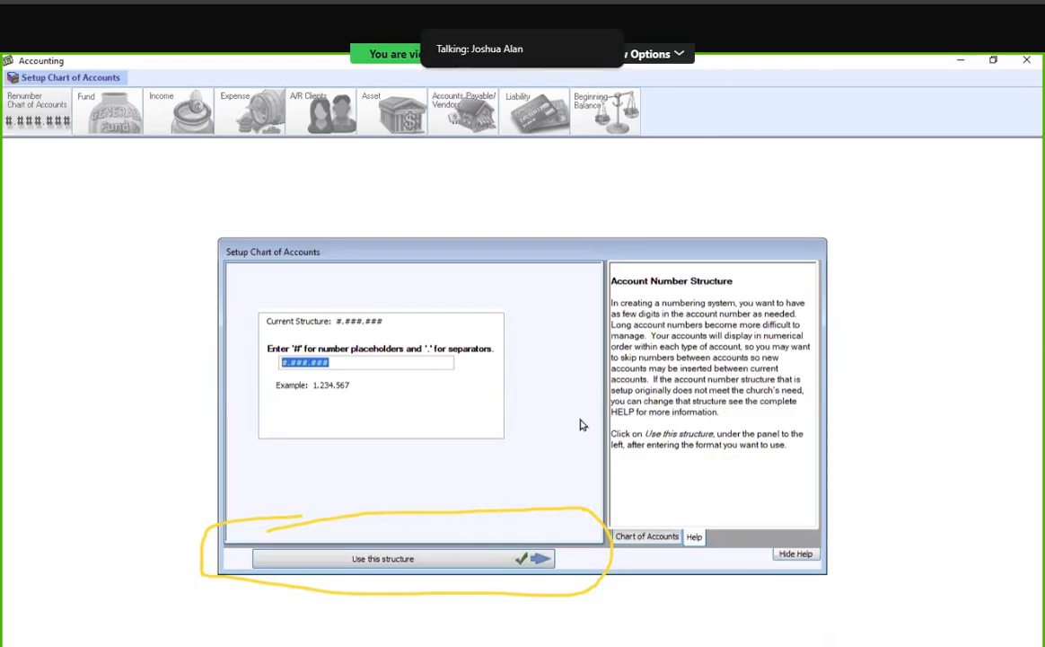
left_click(316, 365)
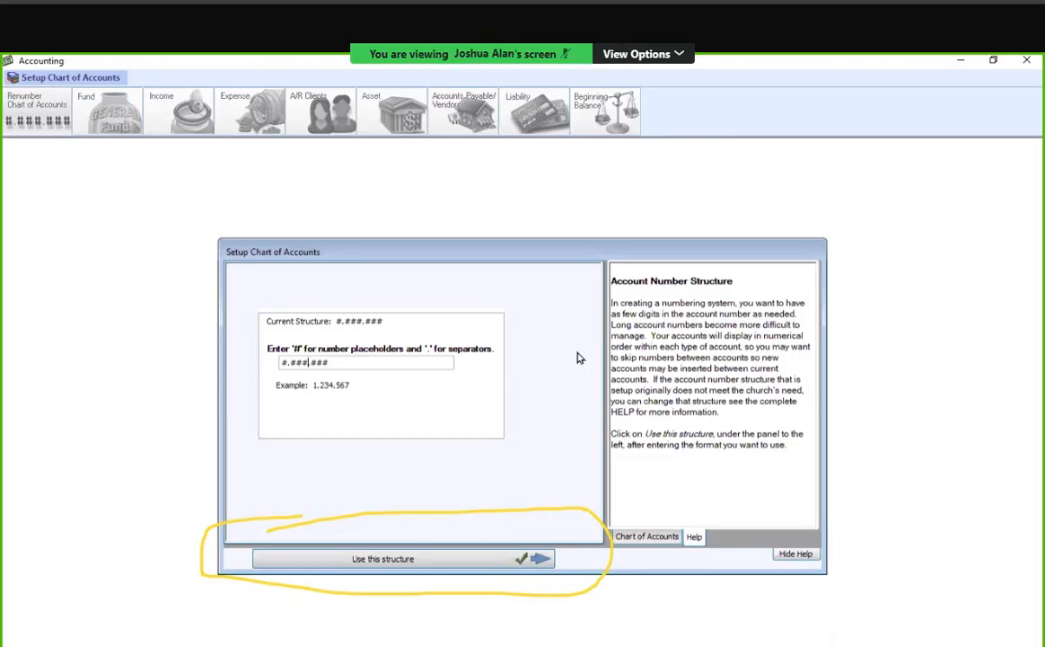
key("BackSpace")
left_click(395, 567)
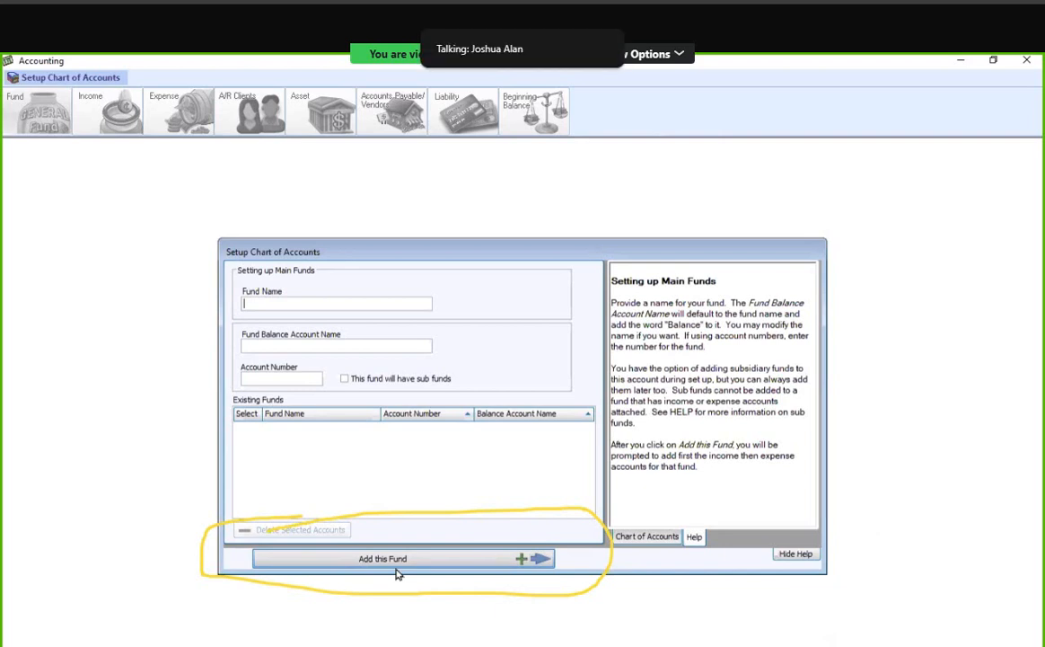
Step: Add a main fund named General Operating Fund with the default balance account name and account number 3.10.100
type("General ")
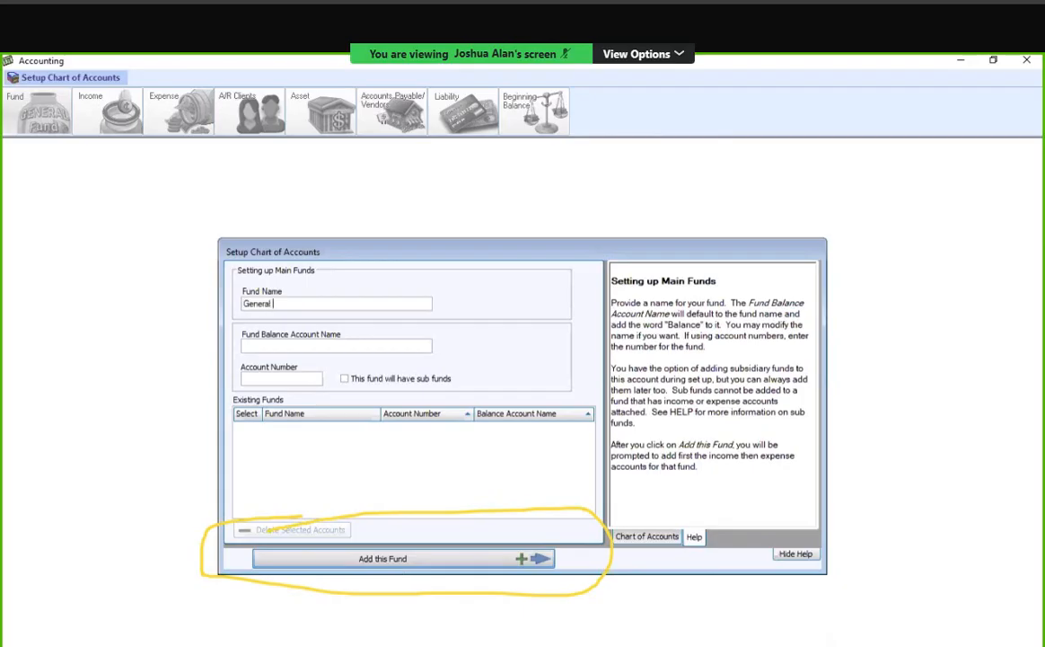
type("Operating Fund")
key("Tab")
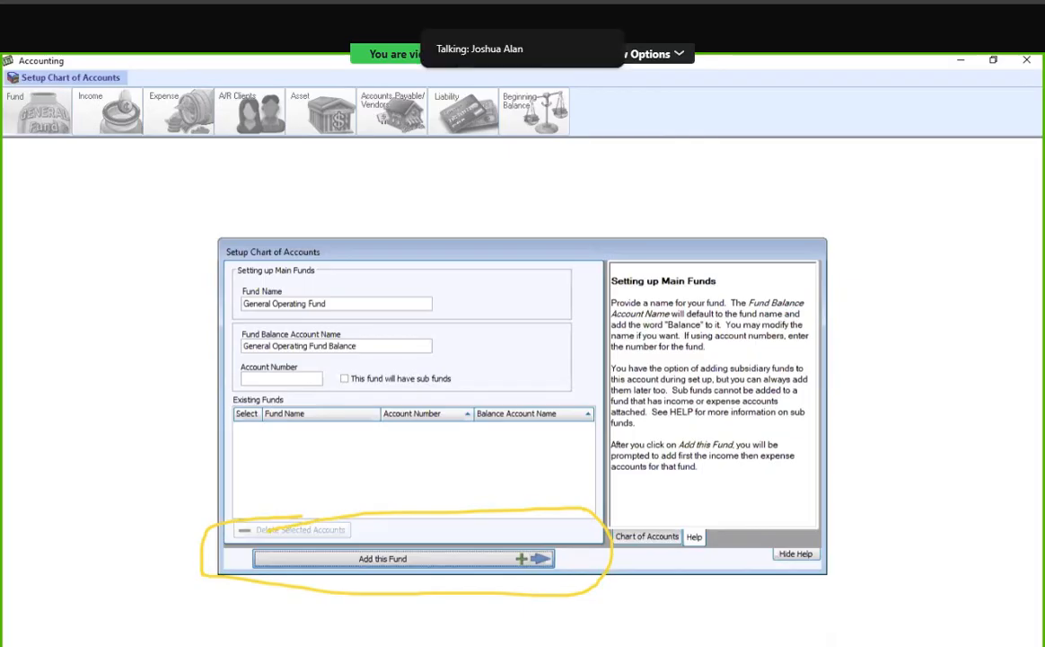
key("Tab")
key("Tab")
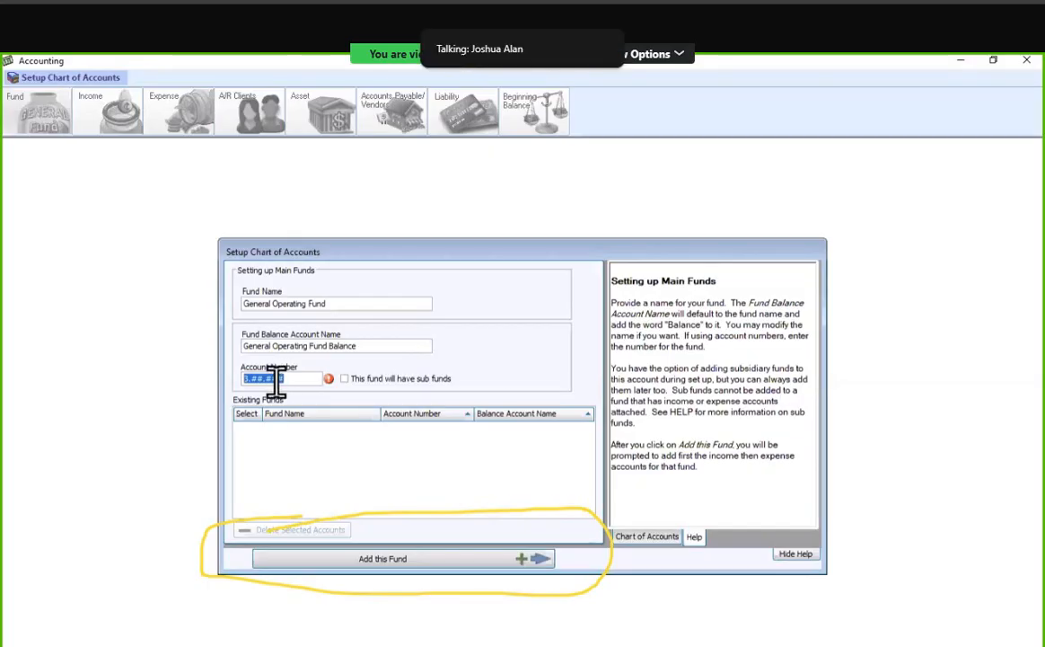
type("3.10.10")
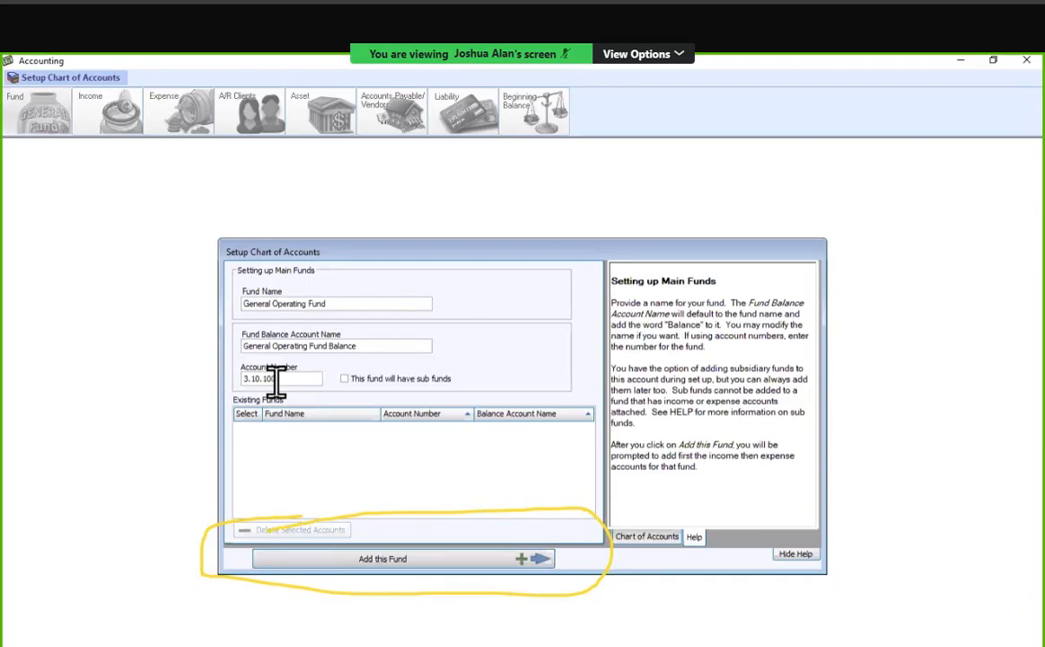
type("0")
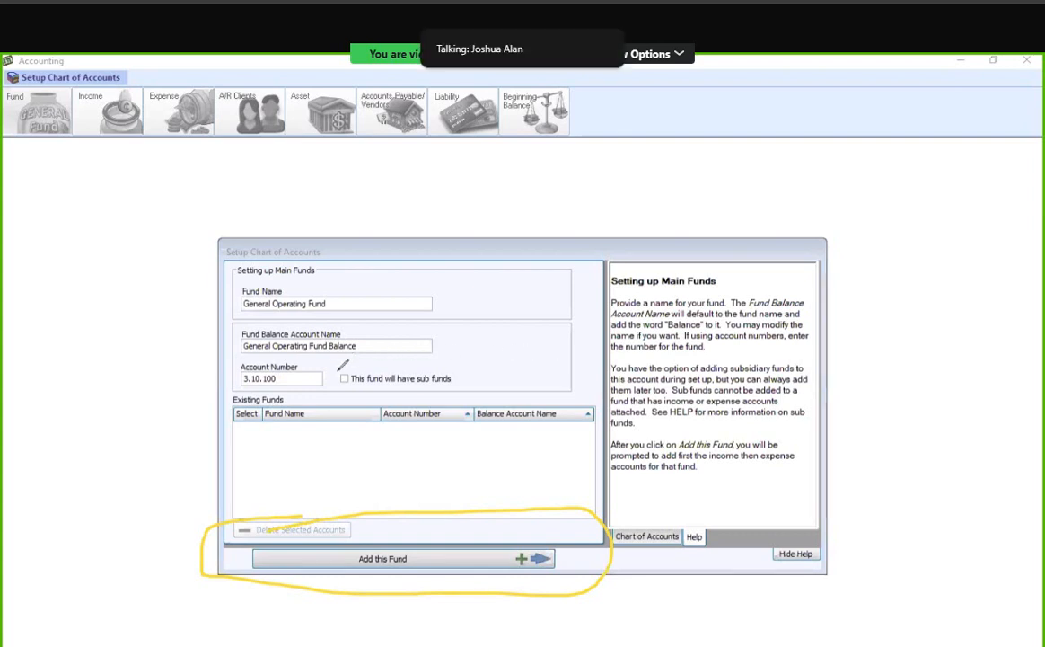
mouse_move(342, 364)
left_mouse_down()
mouse_move(426, 363)
mouse_move(471, 382)
mouse_move(426, 397)
mouse_move(330, 364)
left_mouse_up()
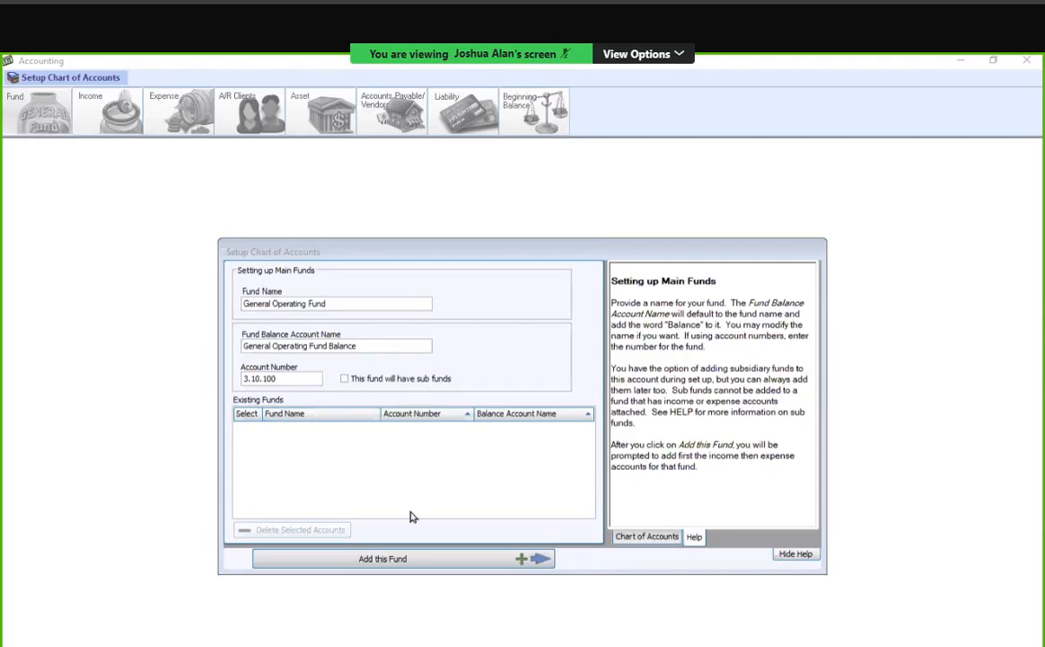
left_click(419, 566)
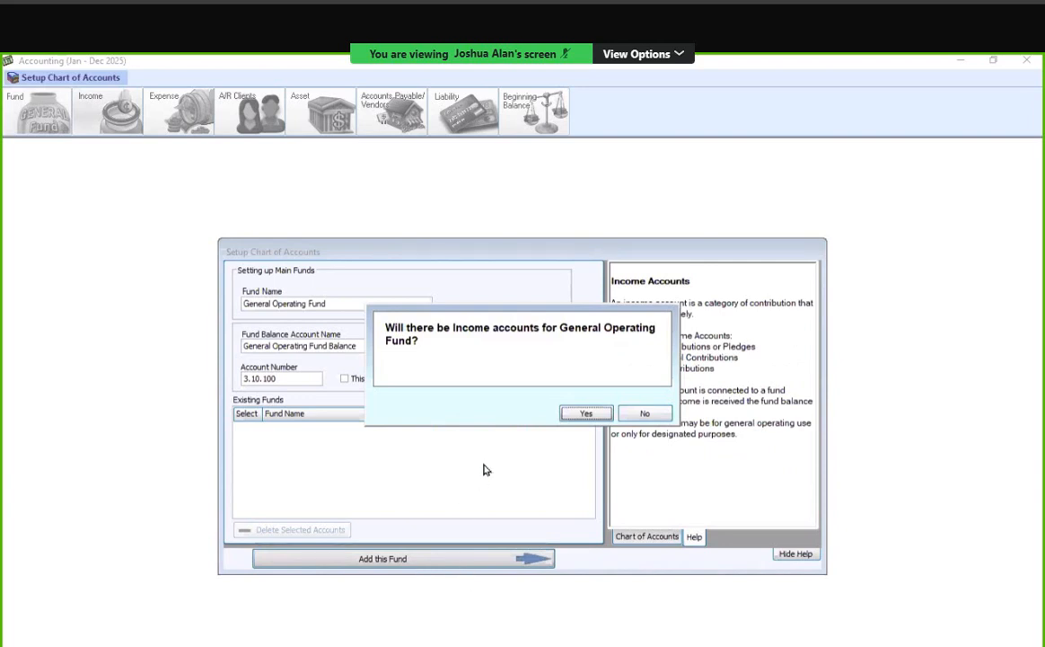
Step: Choose to add income accounts for General Operating Fund and add General Fund Income with account number 4.10.100
left_click(587, 415)
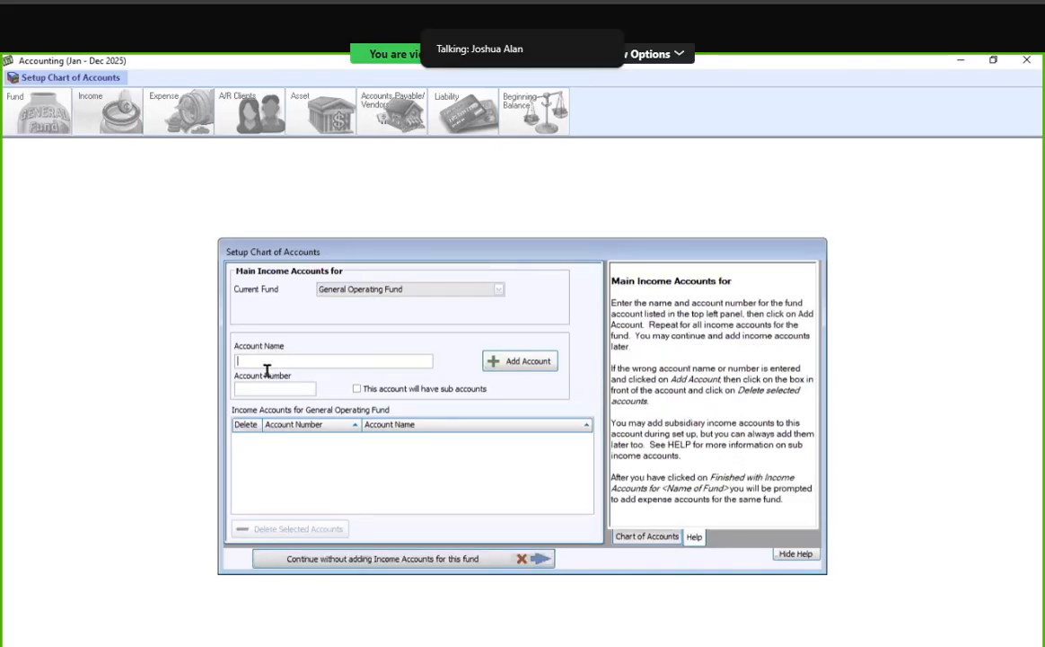
type("G")
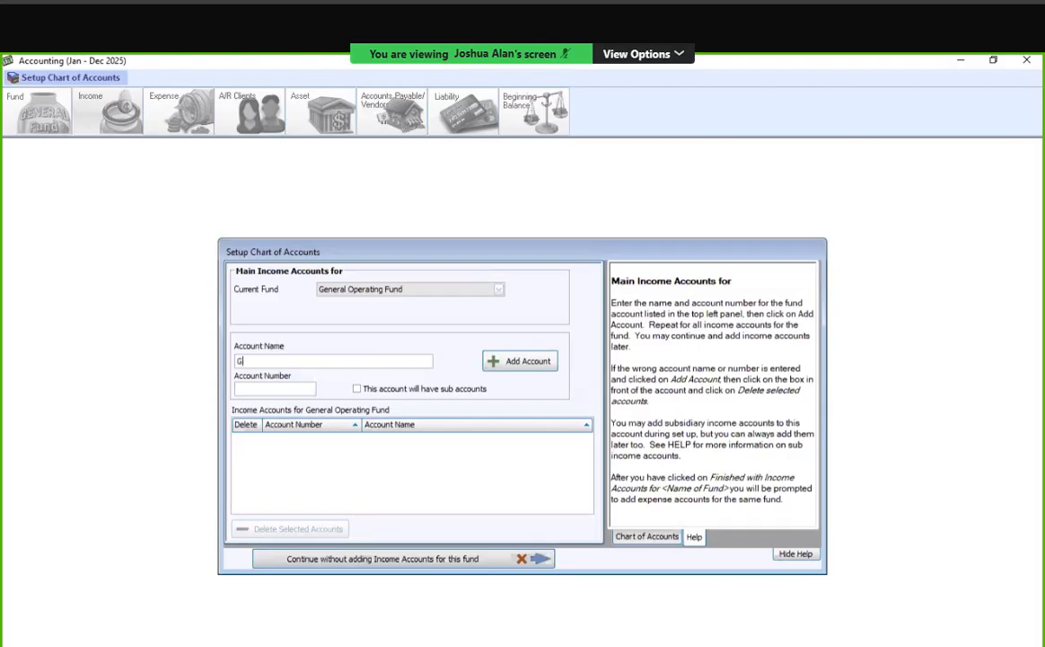
type("eneral Fun")
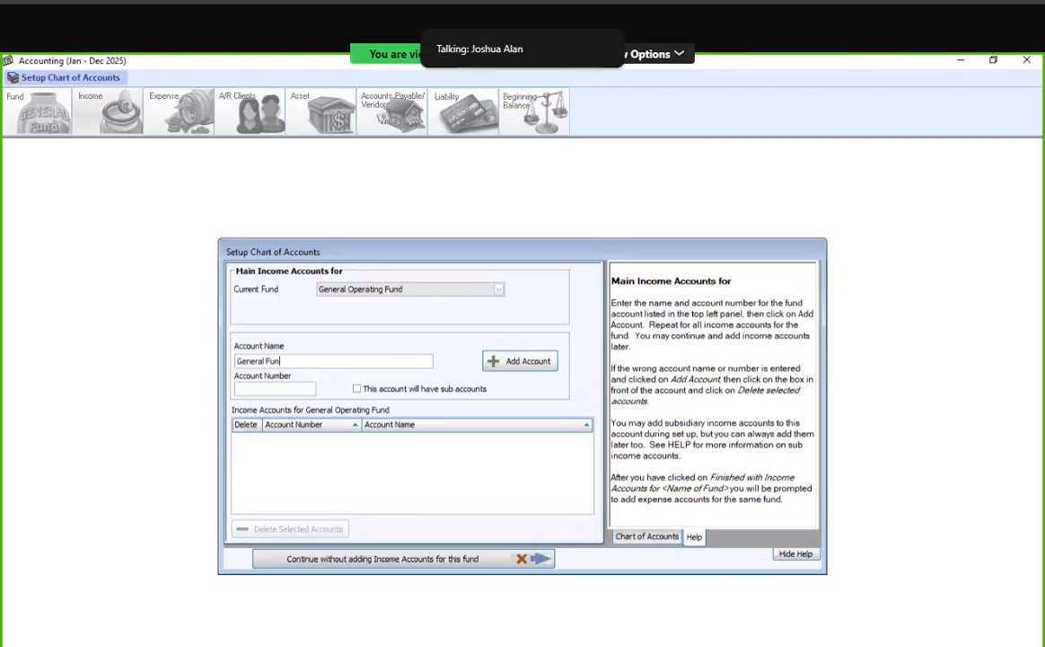
type("d Income")
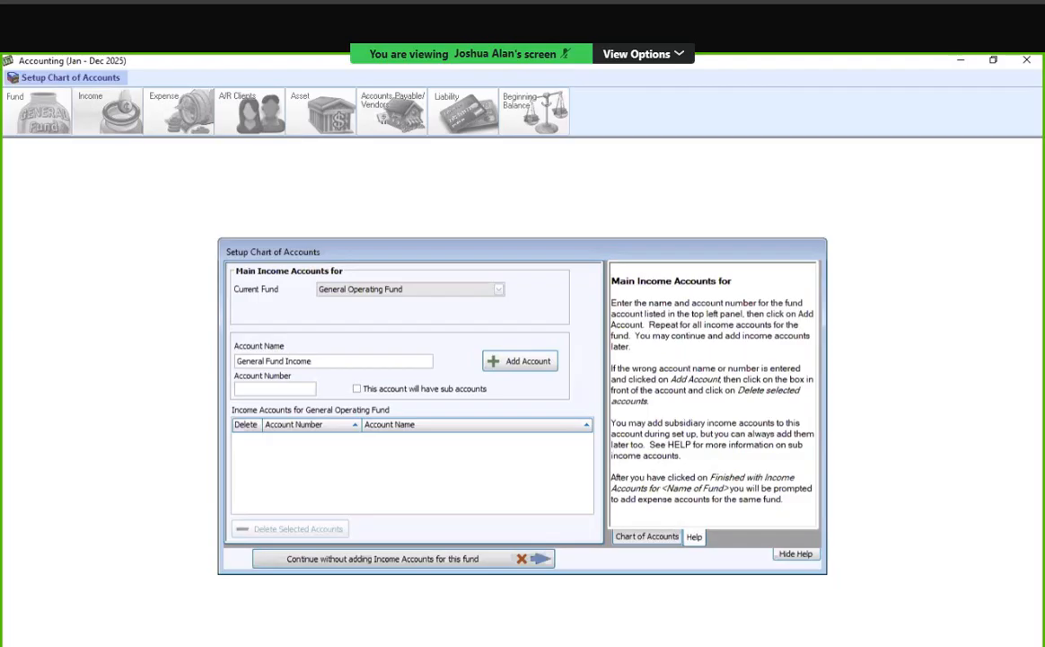
key("Tab")
type("4.10.100")
left_click(490, 360)
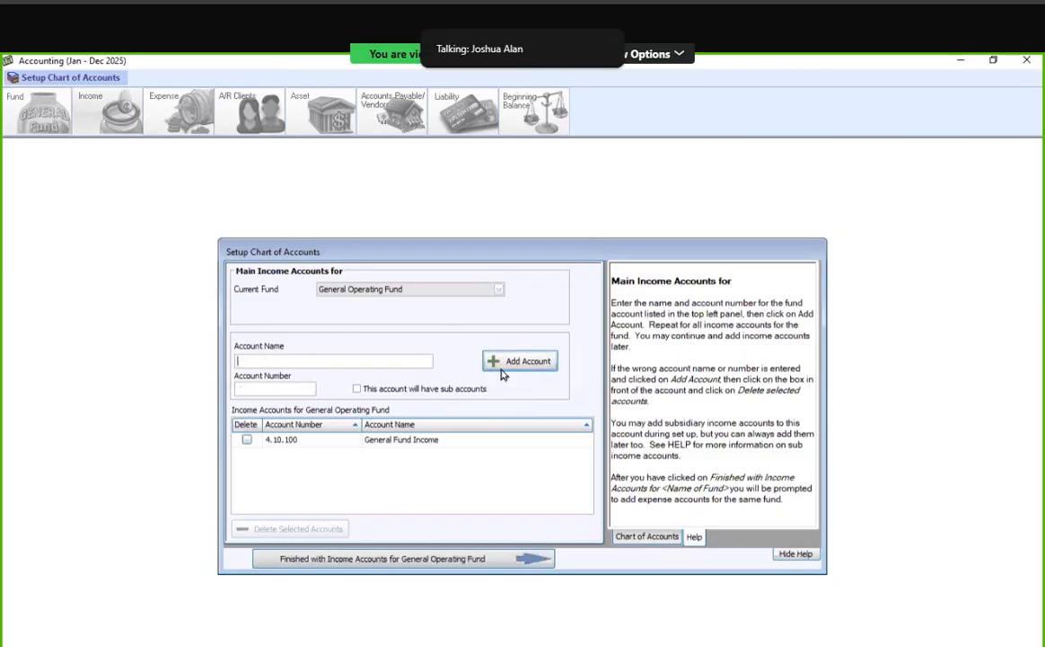
Step: Add an income account named Loose Offering Income with account number 4.10.105 to General Operating Fund
type("Loo")
type("se Offering ")
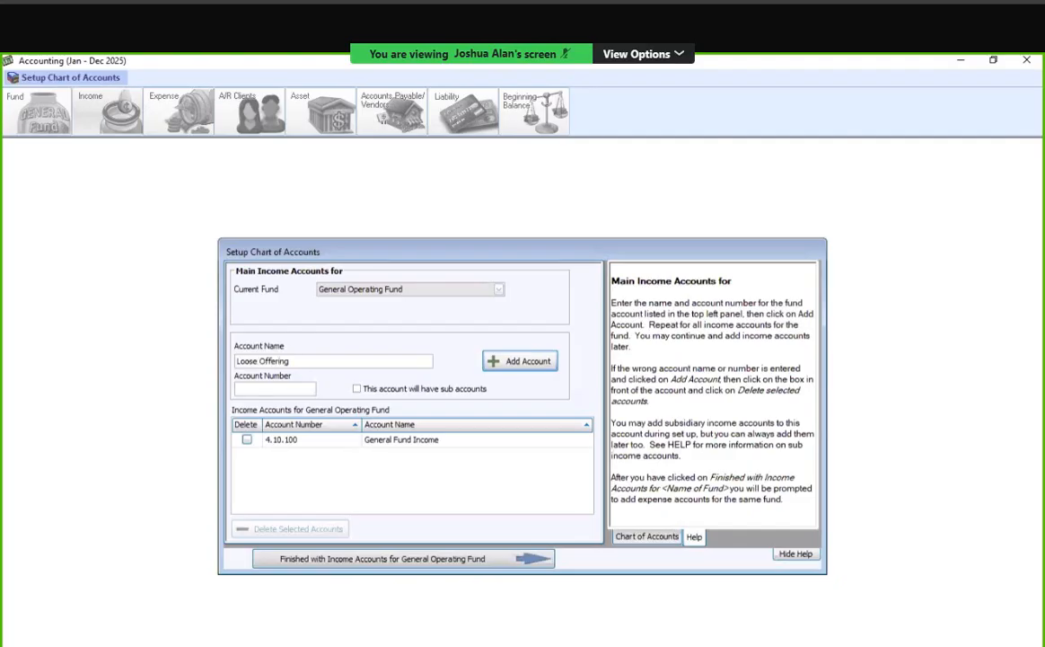
type("Income")
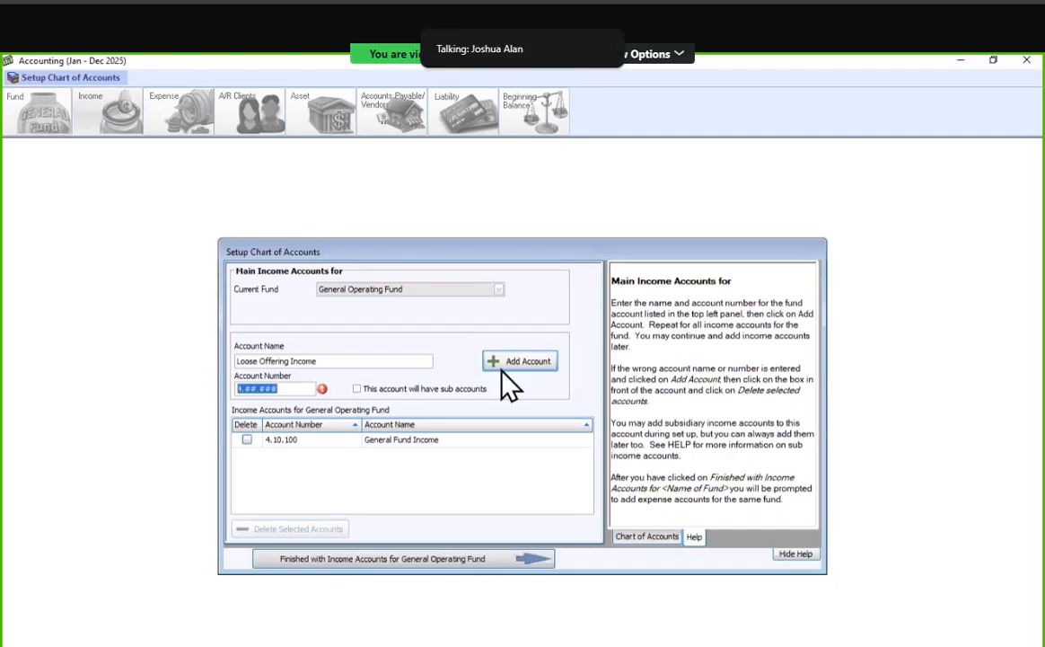
key("Tab")
type("10.")
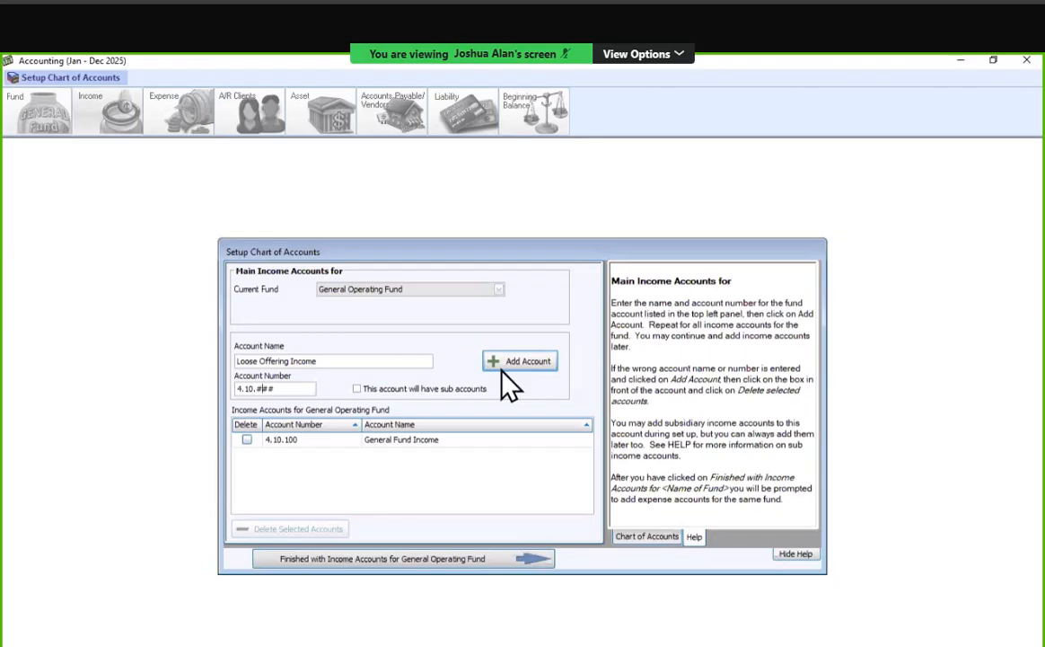
type("110")
key("BackSpace")
key("BackSpace")
type("05")
left_click(517, 366)
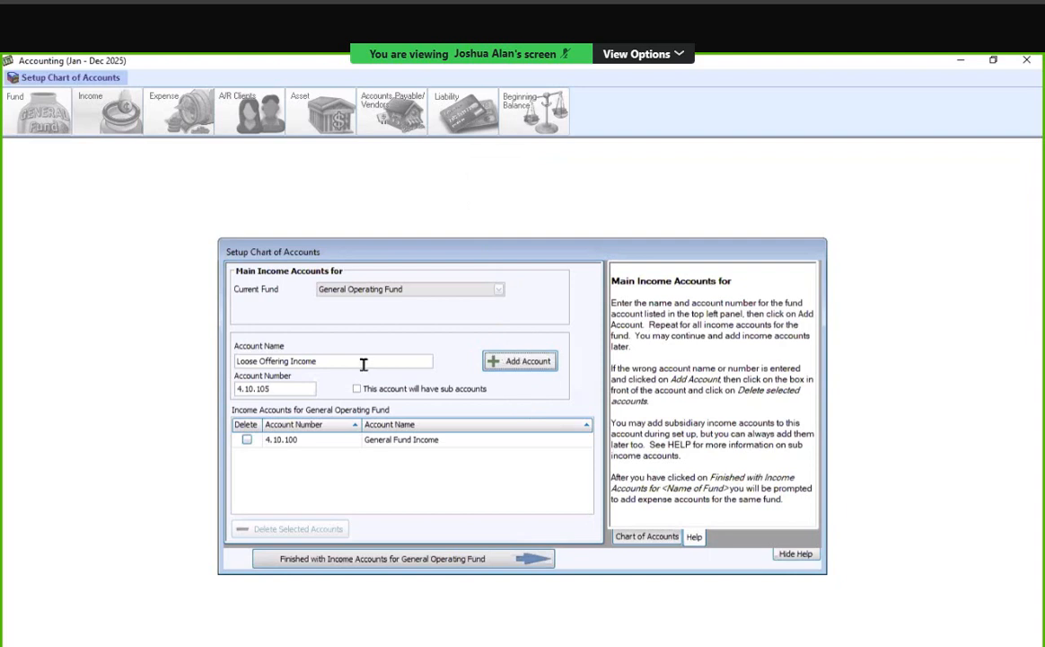
Step: Add an income account named FLower Income with account number 4.10.110 to General Operating Fund
left_click(302, 363)
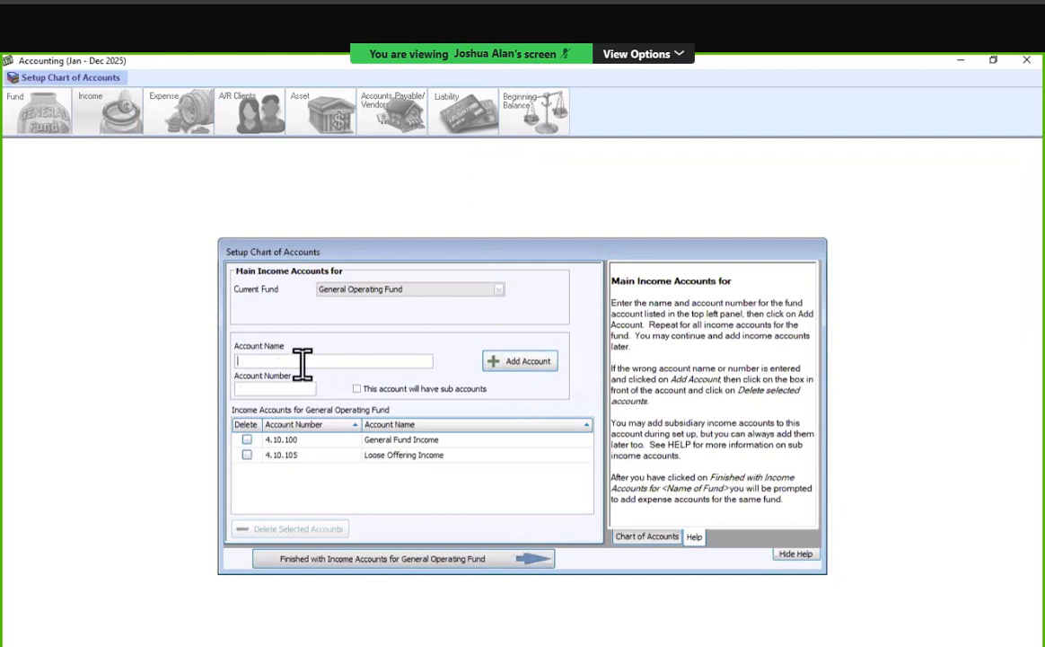
type("FLower Income")
key("Tab")
type("4.10.")
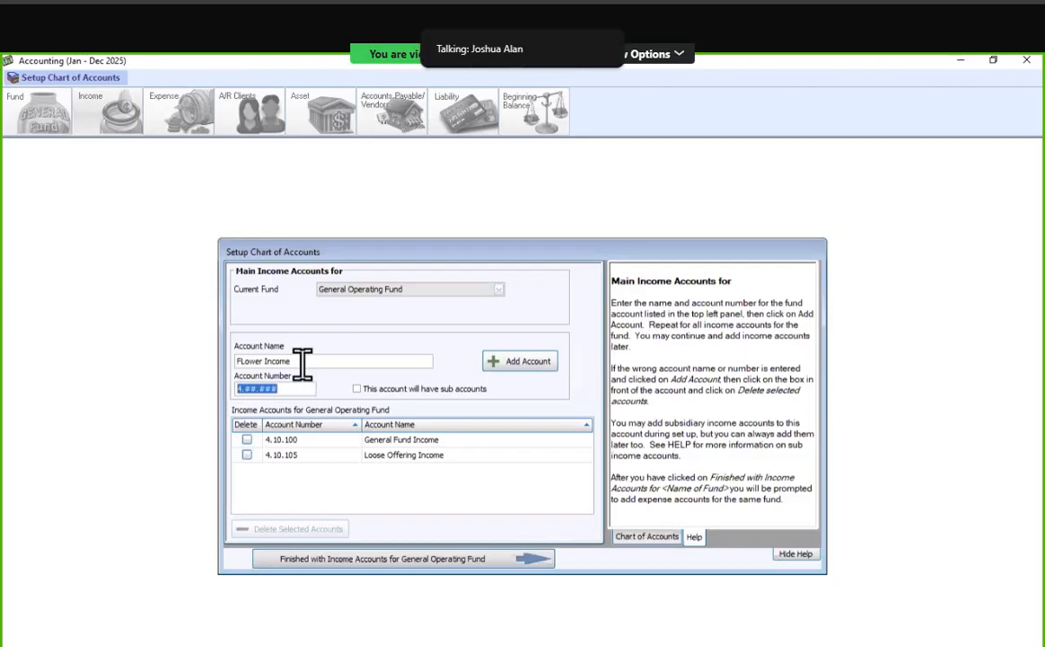
type("110")
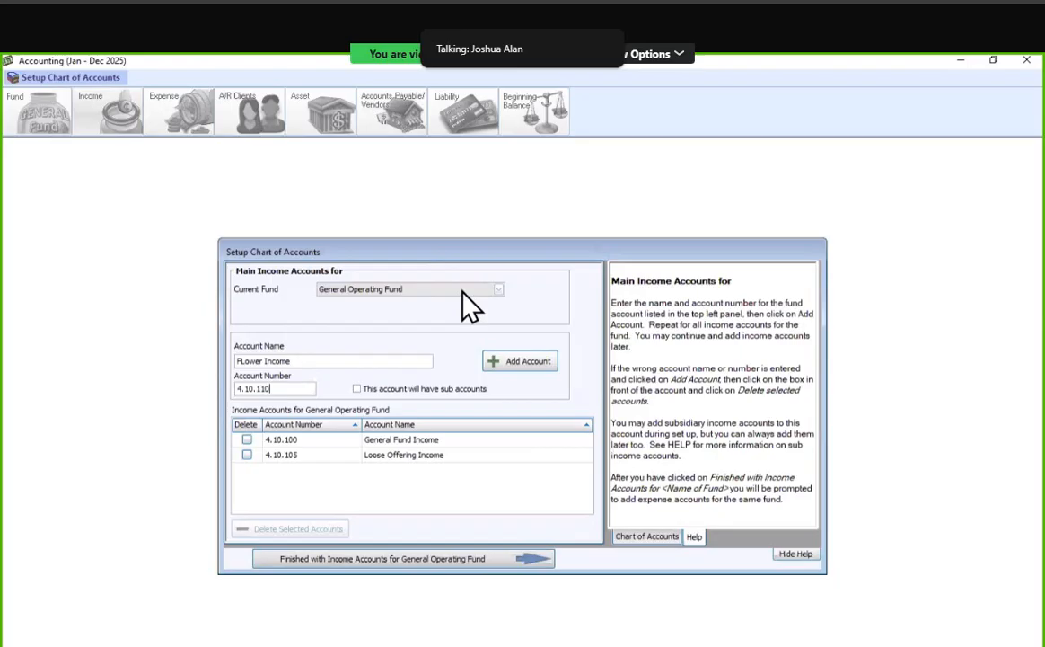
left_click(522, 367)
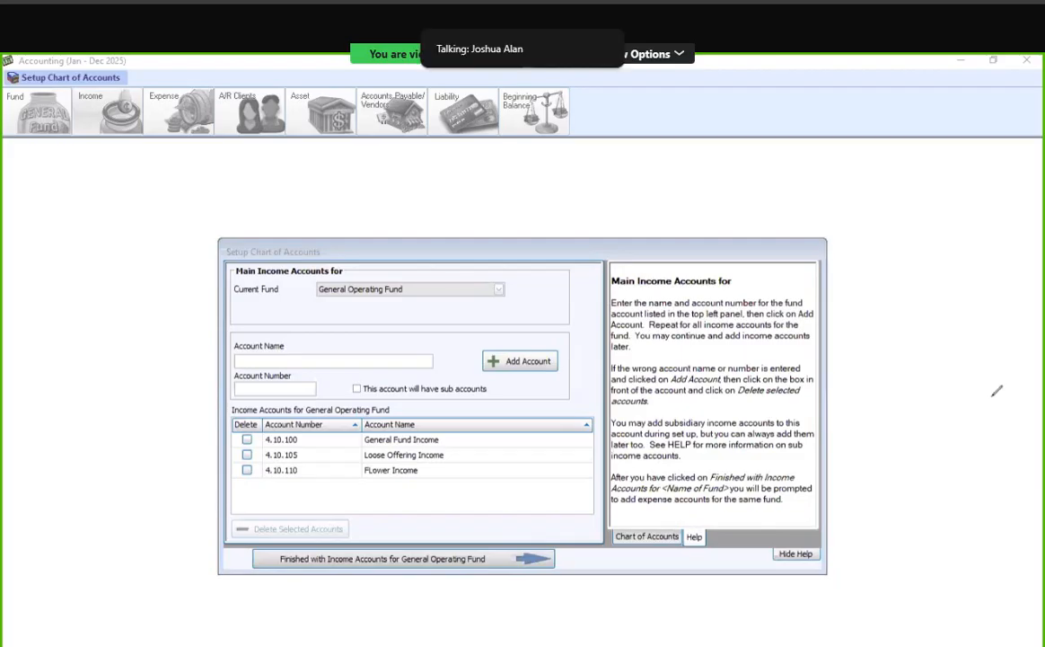
Step: Circle Finished with Income Accounts in yellow, finish the income accounts and choose to add expense accounts for General Operating Fund
mouse_move(227, 529)
left_mouse_down()
mouse_move(600, 554)
mouse_move(548, 604)
mouse_move(226, 547)
mouse_move(555, 547)
left_mouse_up()
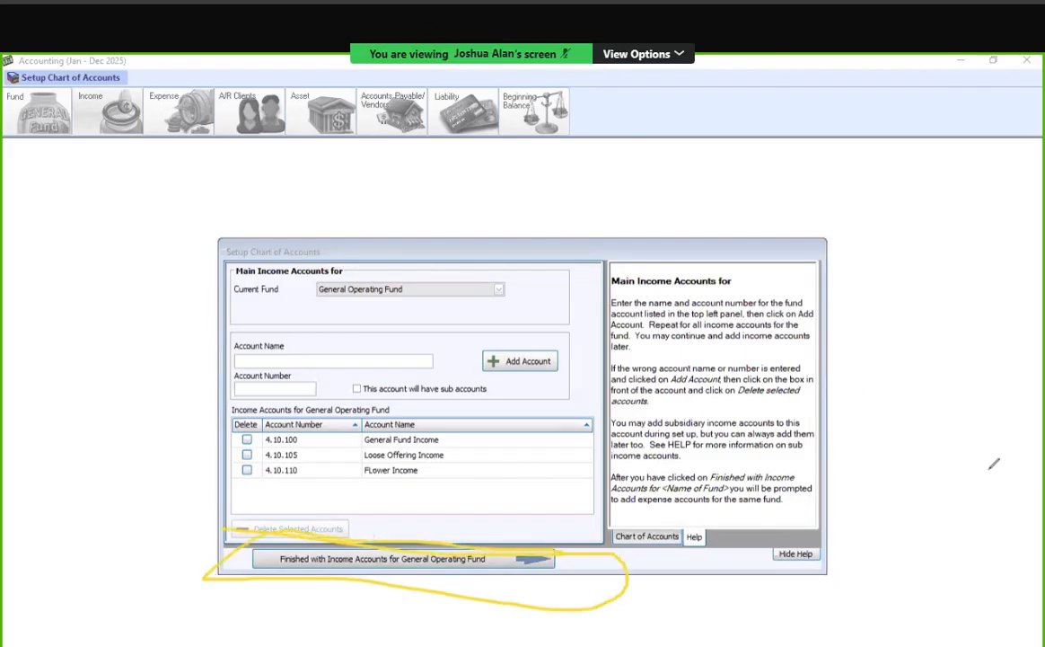
left_click(415, 561)
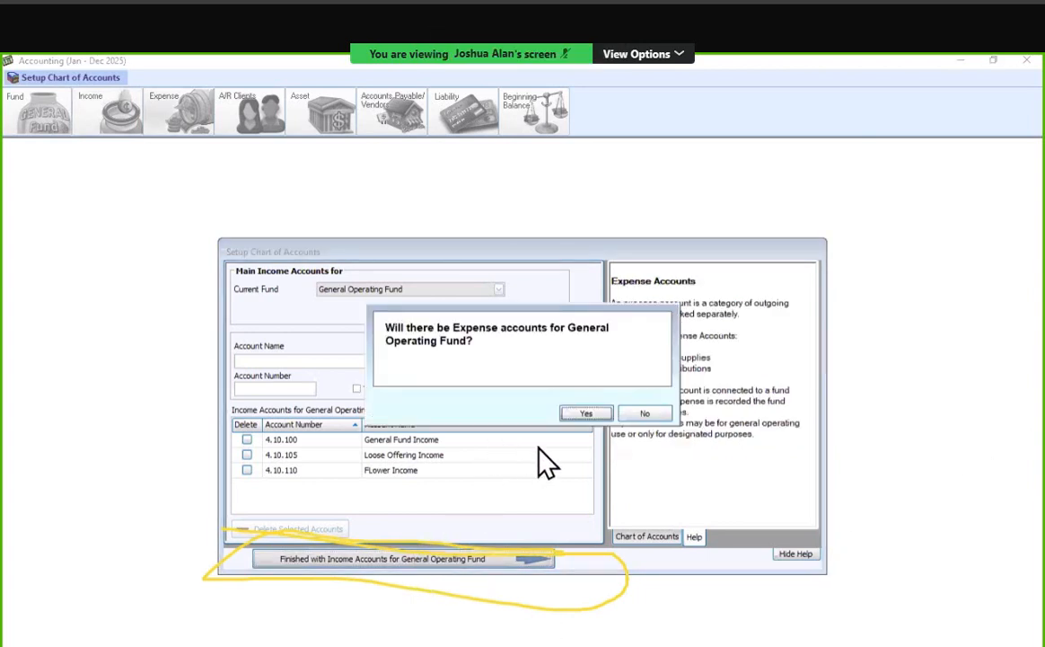
left_click(578, 415)
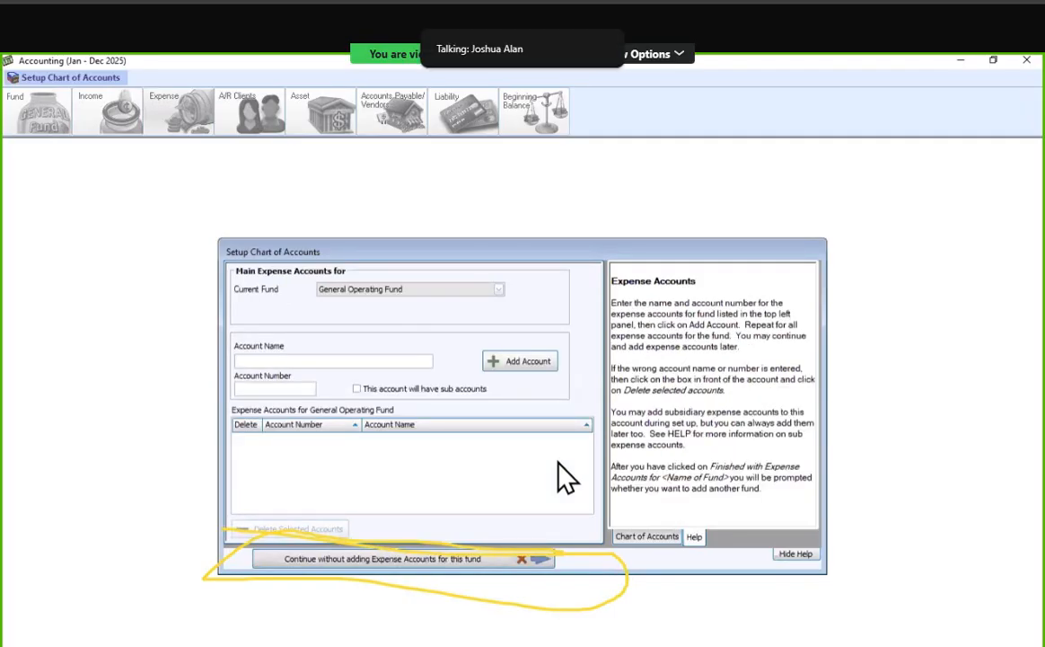
Step: Add an expense account named Electric Expense with account number 5.10.100 to General Operating Fund
type("Electric Expense `")
key("BackSpace")
key("BackSpace")
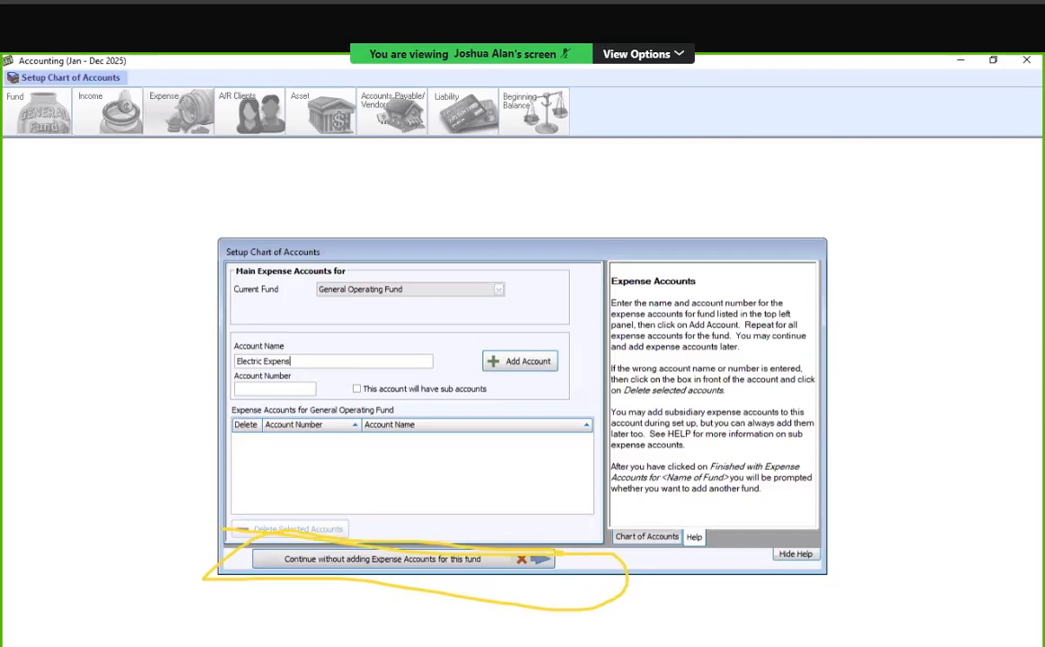
type("e")
key("Tab")
type("1")
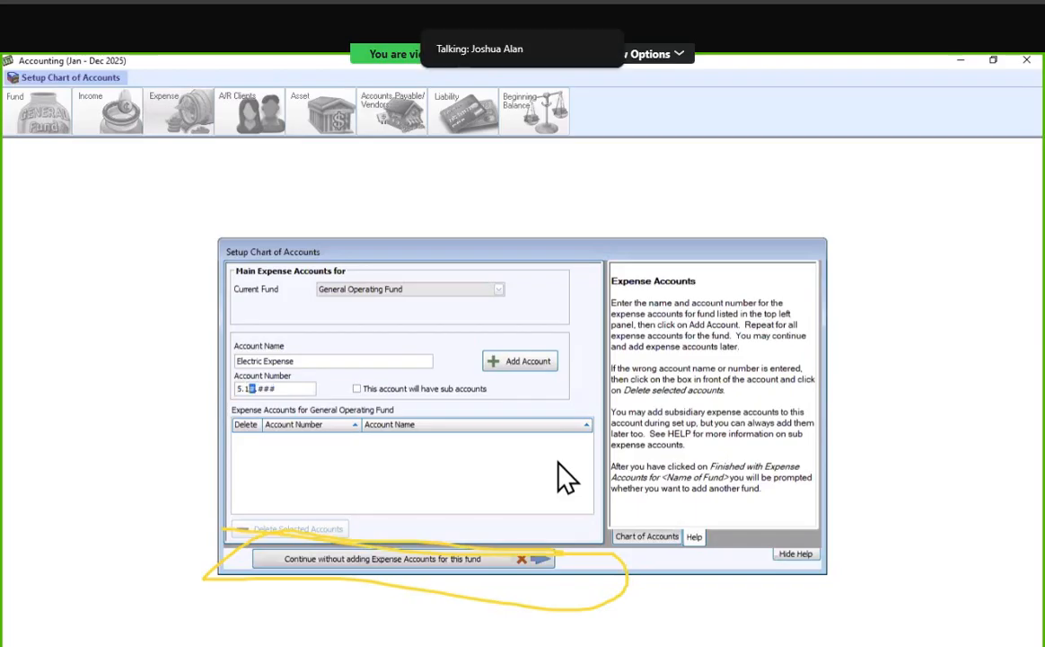
type("0.100")
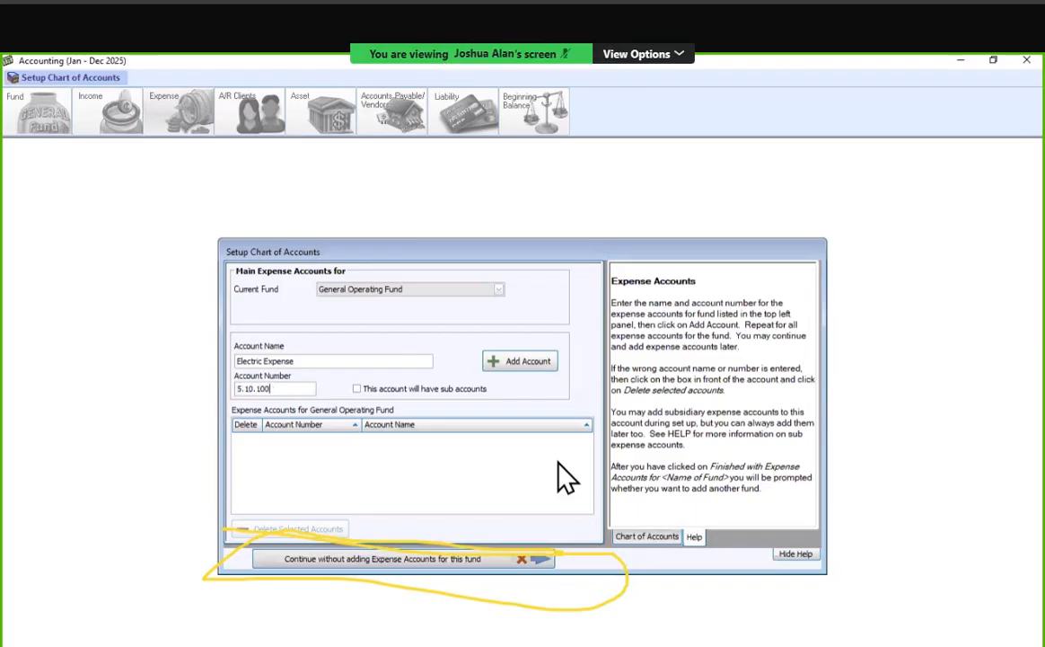
key("Tab")
key("Tab")
key("Return")
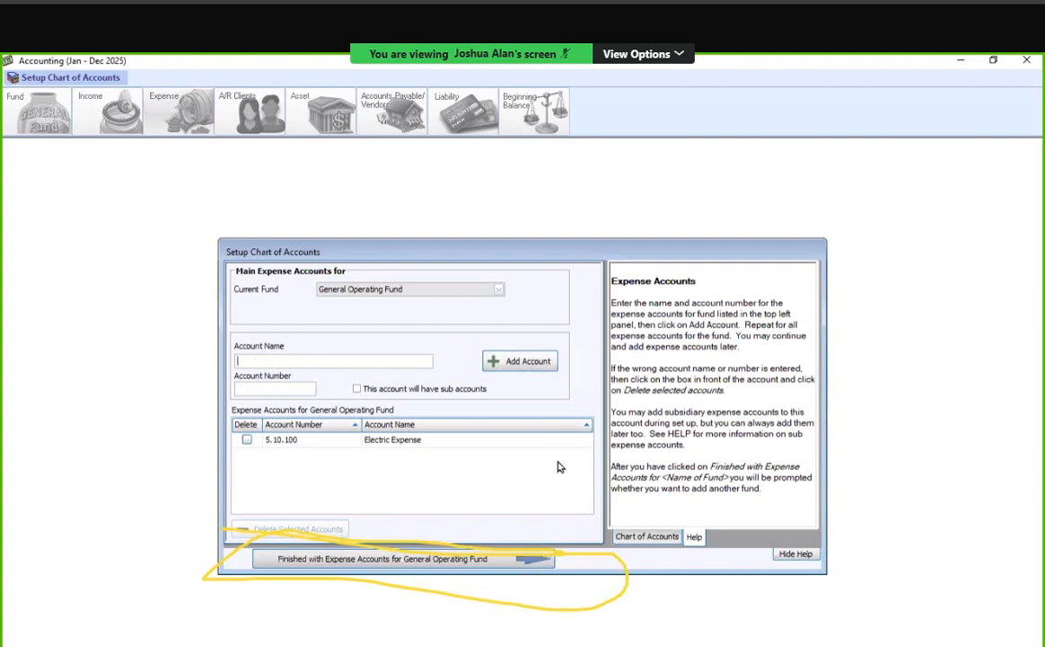
Step: Add an expense account named Gas Expense with account number 5.10.105 to General Operating Fund
type("Gas expense")
key("BackSpace")
key("BackSpace")
key("BackSpace")
key("BackSpace")
key("BackSpace")
key("BackSpace")
key("BackSpace")
key("BackSpace")
type("Expense")
key("Tab")
type("10102")
key("BackSpace")
type("5")
left_click(517, 363)
Step: Add an expense account named Water Expense with account number 5.10.110 to General Operating Fund
type("Wa")
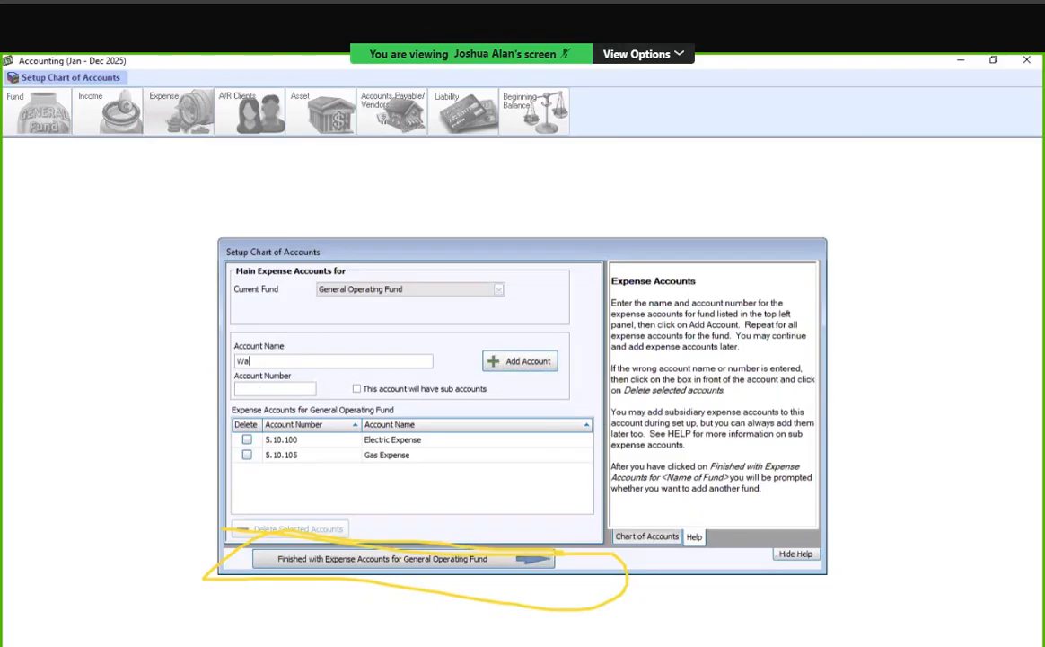
type("ter Expense")
key("Tab")
key("Tab")
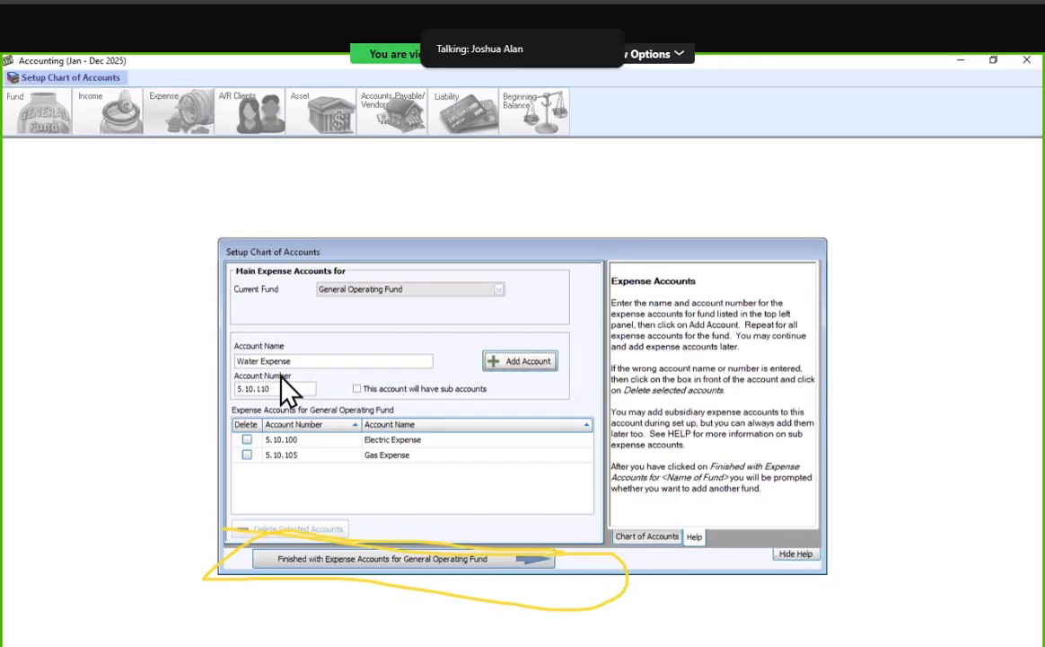
key("Return")
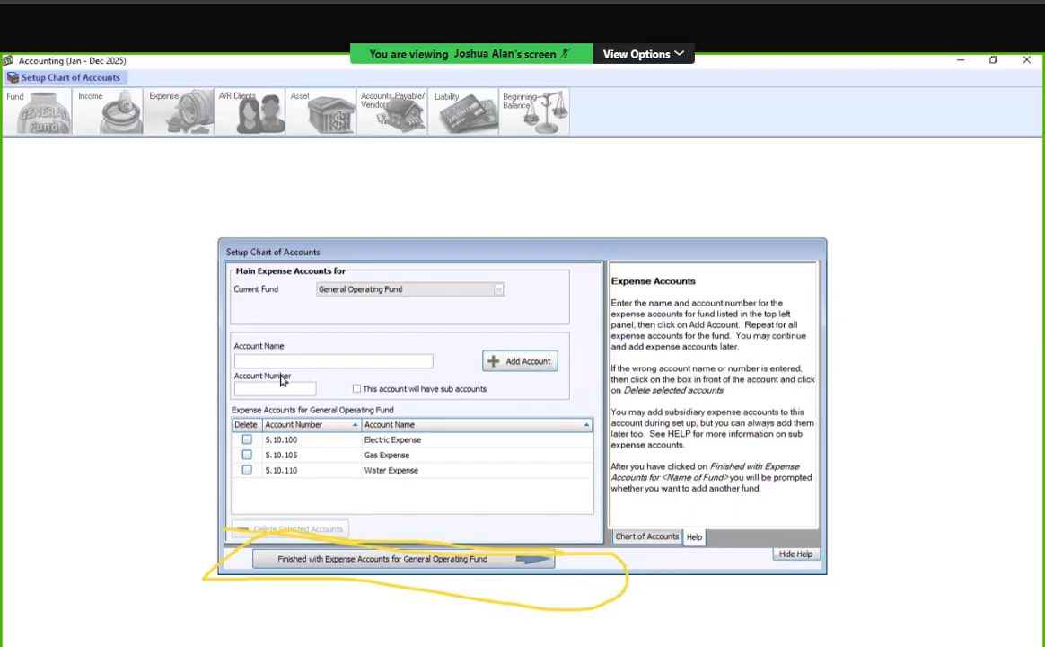
Step: Add an expense account named Pastor Salary Expense with account number 5.10.150 to General Operating Fund
type("(a")
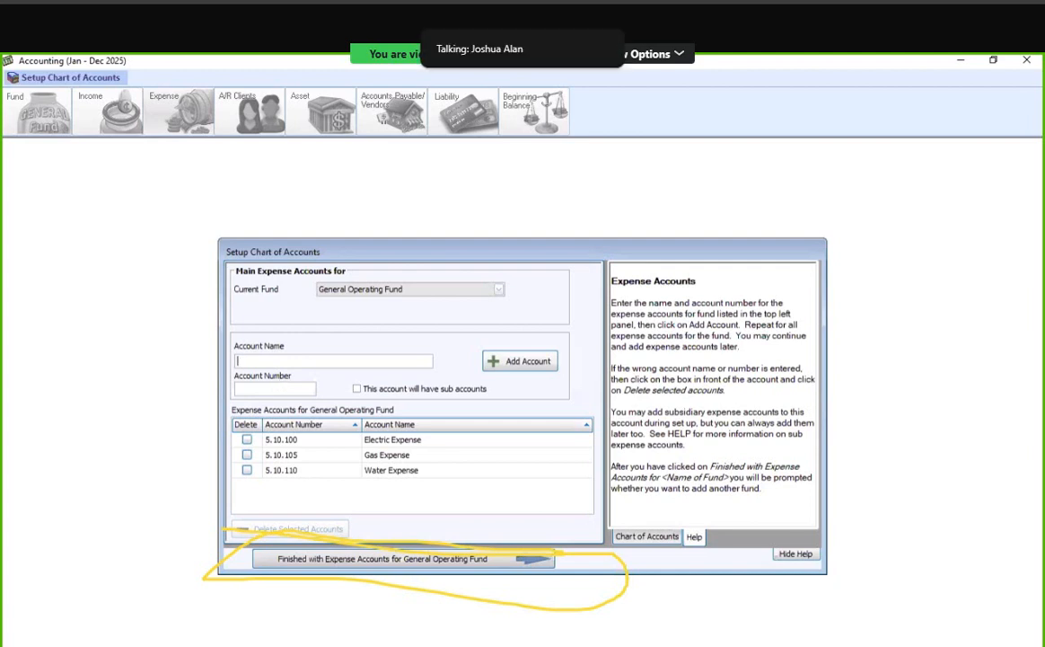
type("stor ")
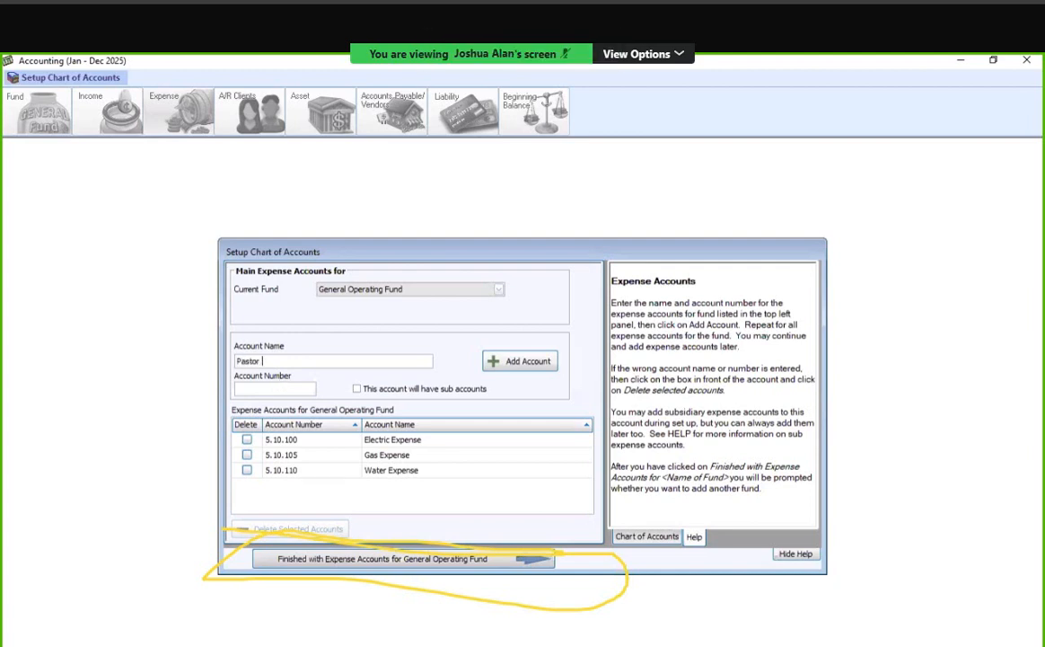
type("Salay")
key("BackSpace")
type("ry ex")
key("BackSpace")
key("BackSpace")
type("epxen")
key("BackSpace")
key("BackSpace")
key("BackSpace")
key("BackSpace")
key("BackSpace")
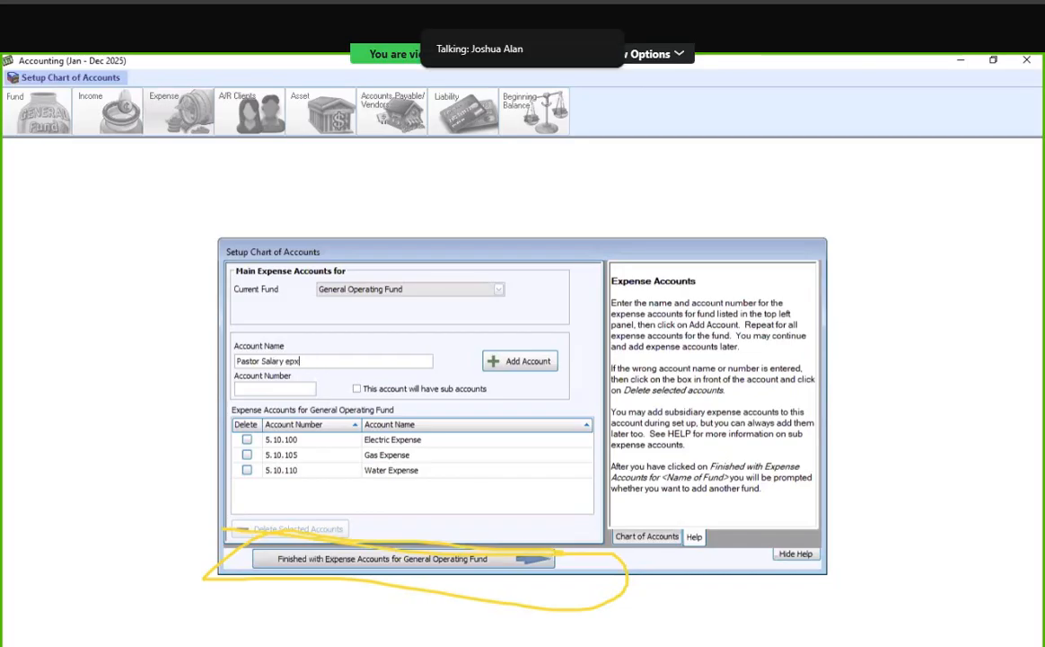
type("Expense")
key("Tab")
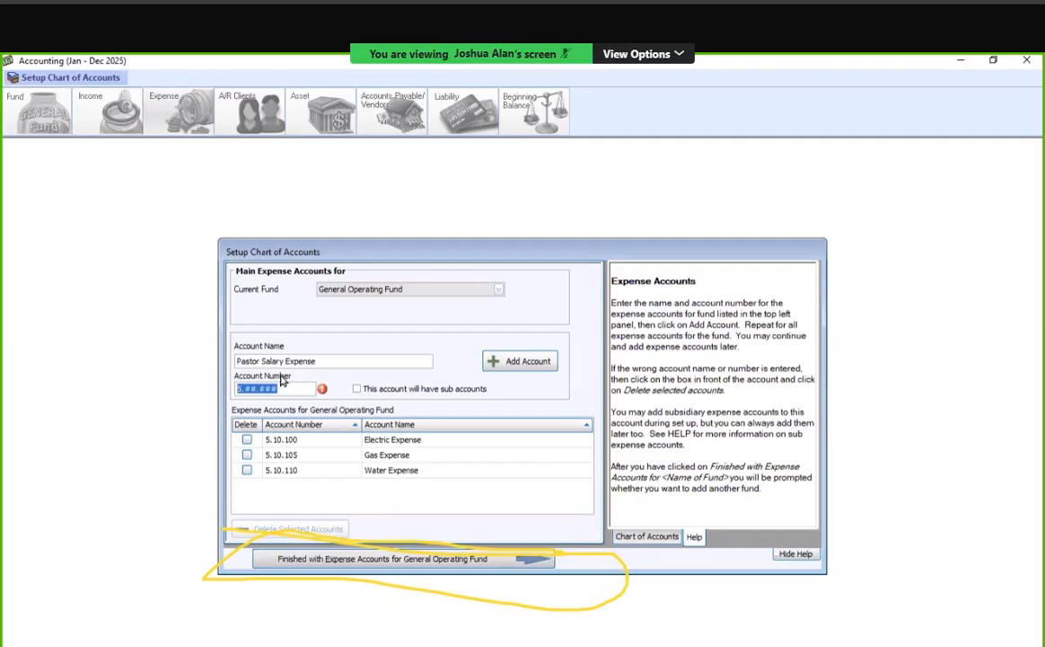
type("10")
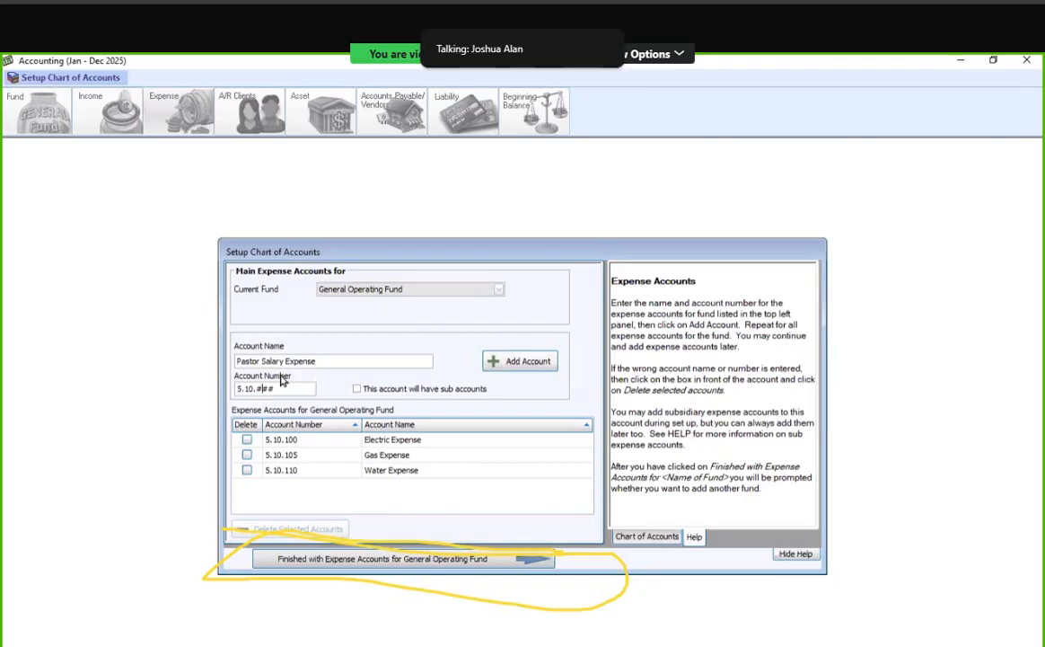
type("150")
key("Tab")
key("Tab")
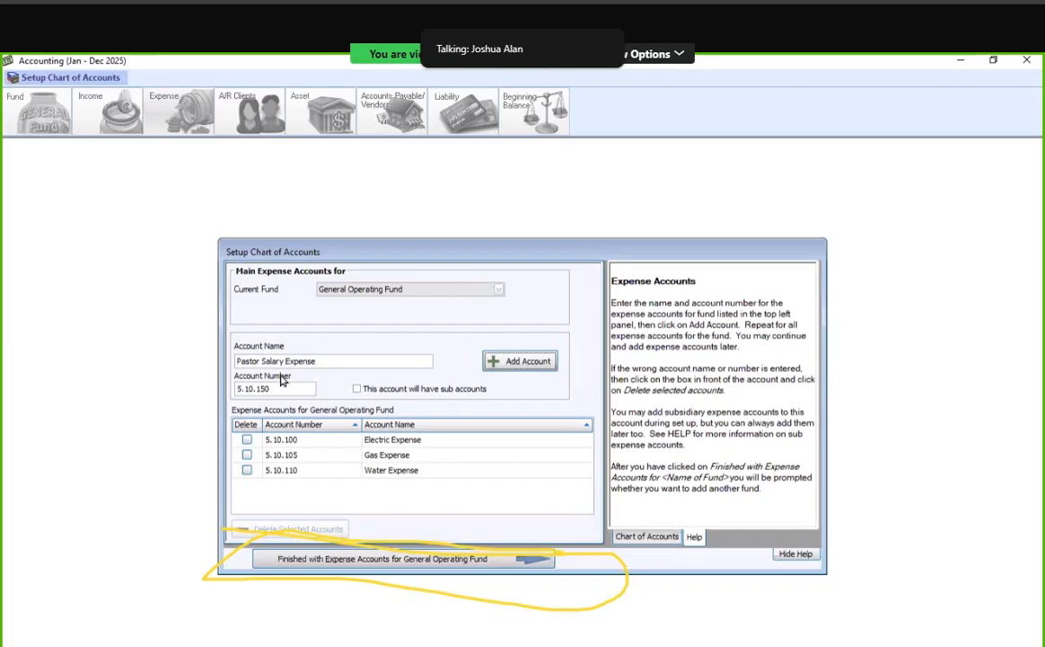
key("Return")
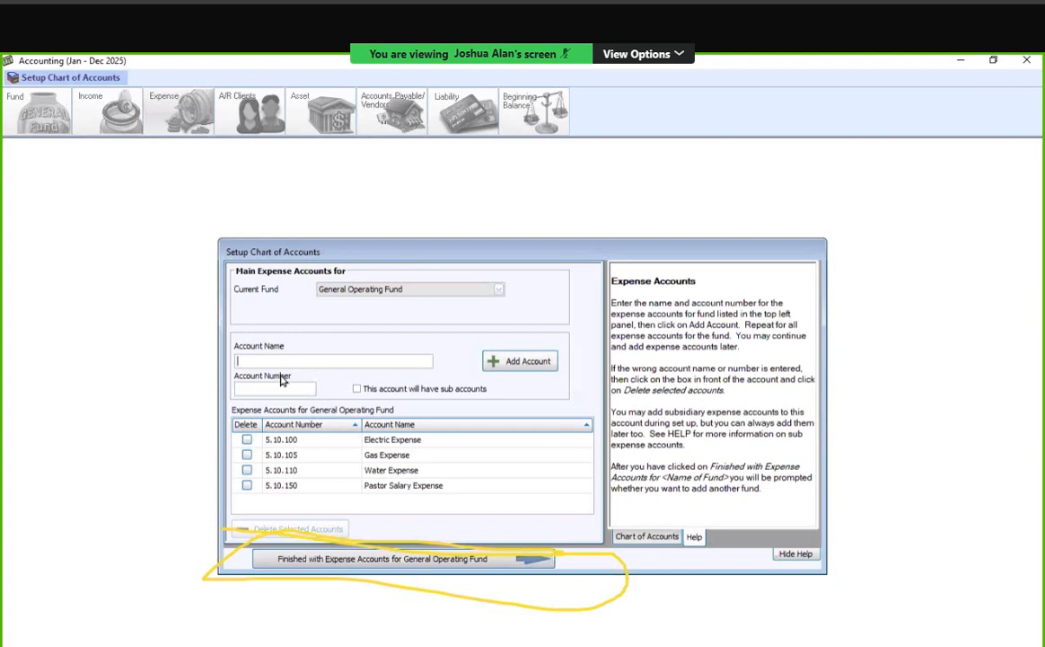
Step: Finish the expense accounts for General Operating Fund and decline setting up another fund
left_click(401, 582)
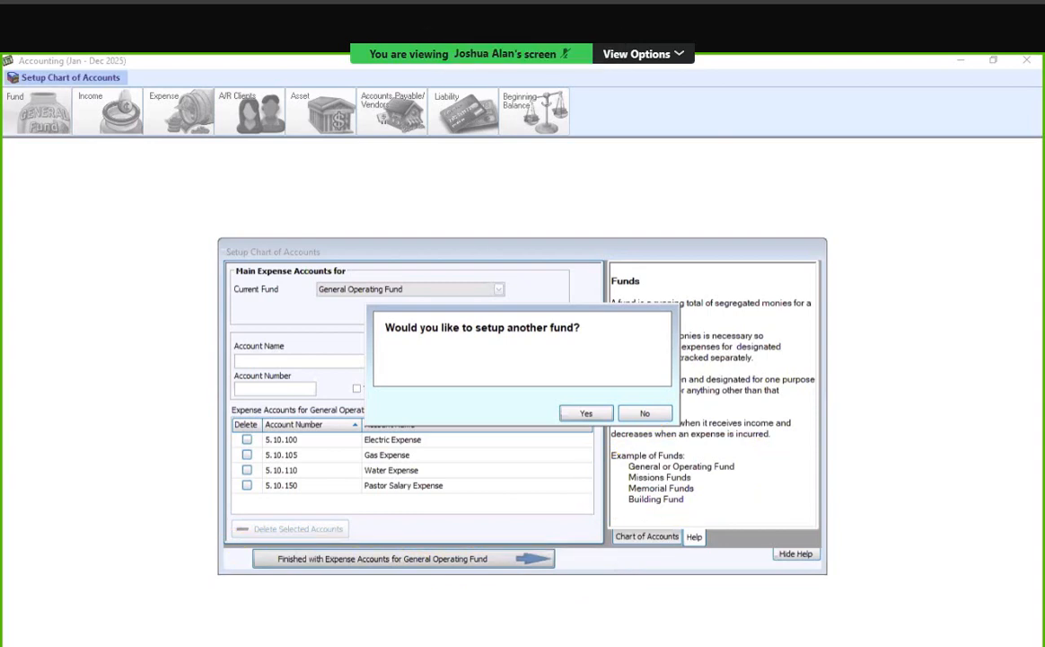
left_click(644, 414)
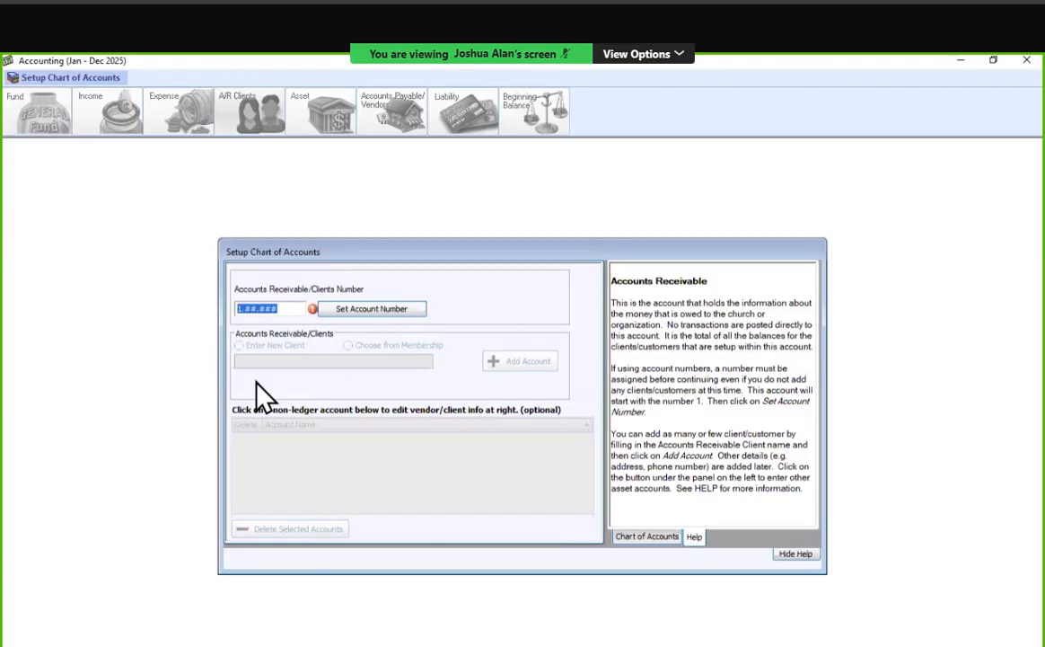
Step: Set the Accounts Receivable/Clients number to 1.10.500 and continue without adding client accounts
type("10")
key("BackSpace")
type("10.50")
type("00")
left_click(373, 310)
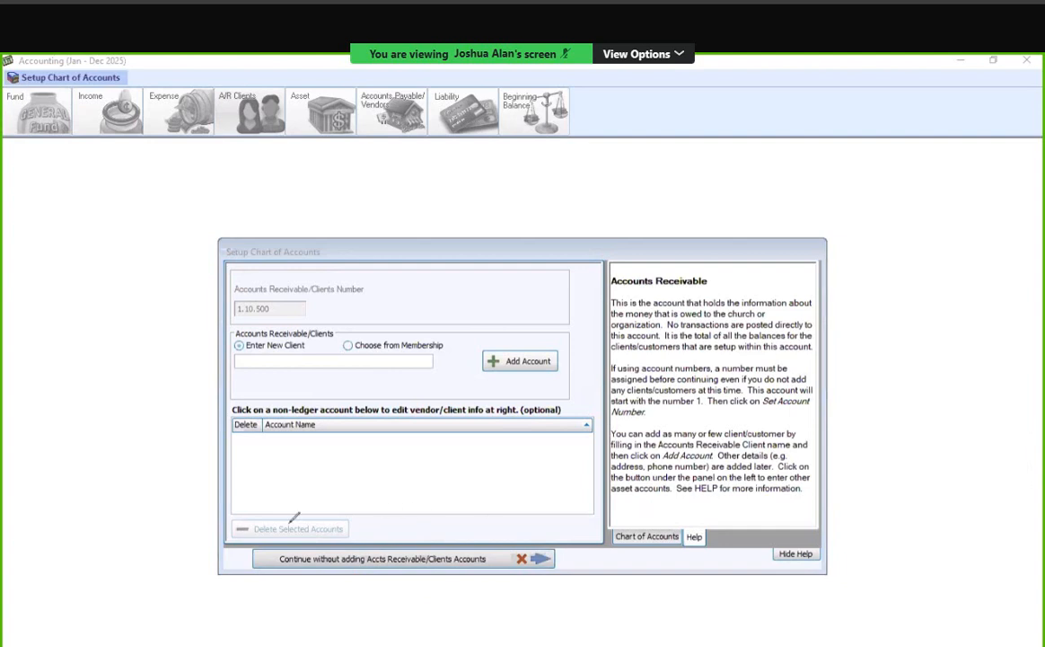
mouse_move(207, 528)
left_mouse_down()
mouse_move(465, 512)
mouse_move(625, 560)
mouse_move(511, 602)
mouse_move(203, 588)
mouse_move(319, 523)
left_mouse_up()
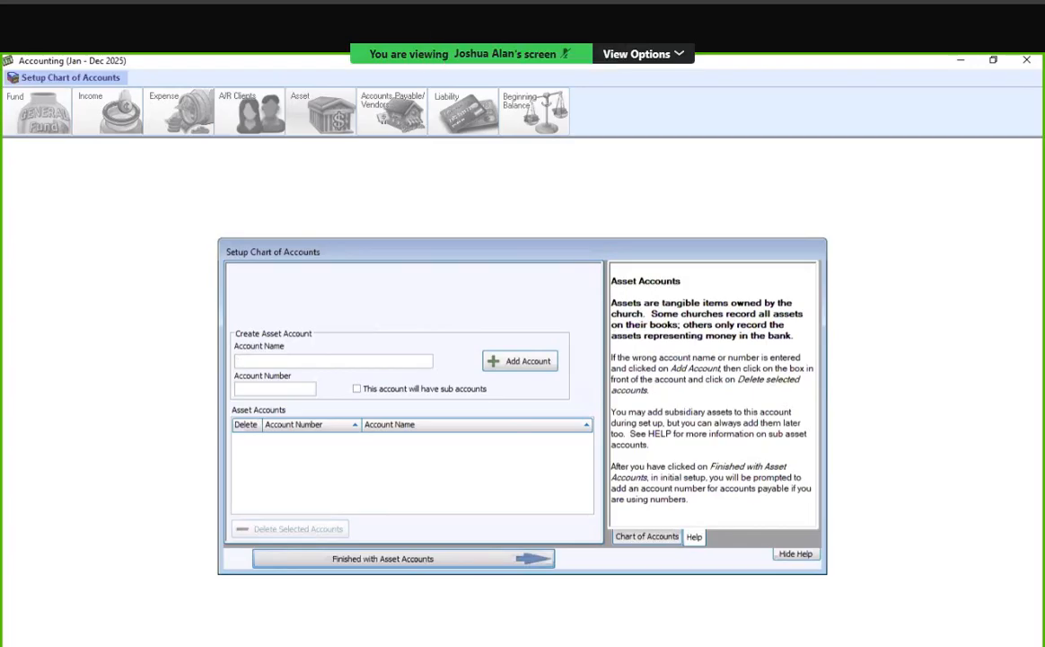
Step: Add an asset account named Huntington Bank Checking with account number 1.10.100
type("Hunting")
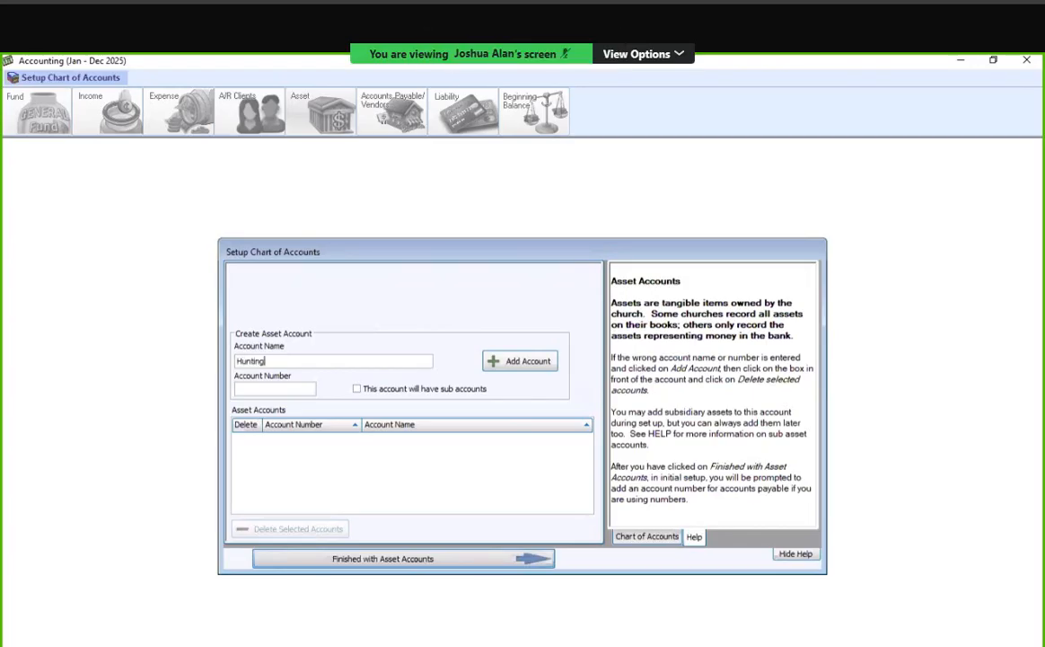
key("BackSpace")
type("gton Bank ")
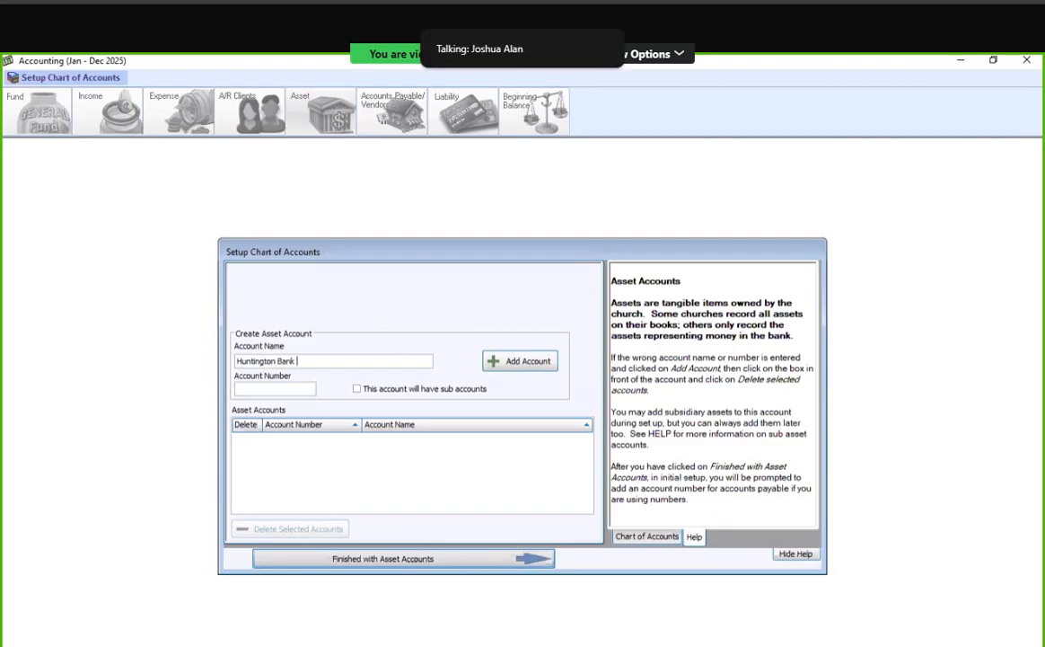
type("check")
key("BackSpace")
key("BackSpace")
key("BackSpace")
key("BackSpace")
key("BackSpace")
type("ch")
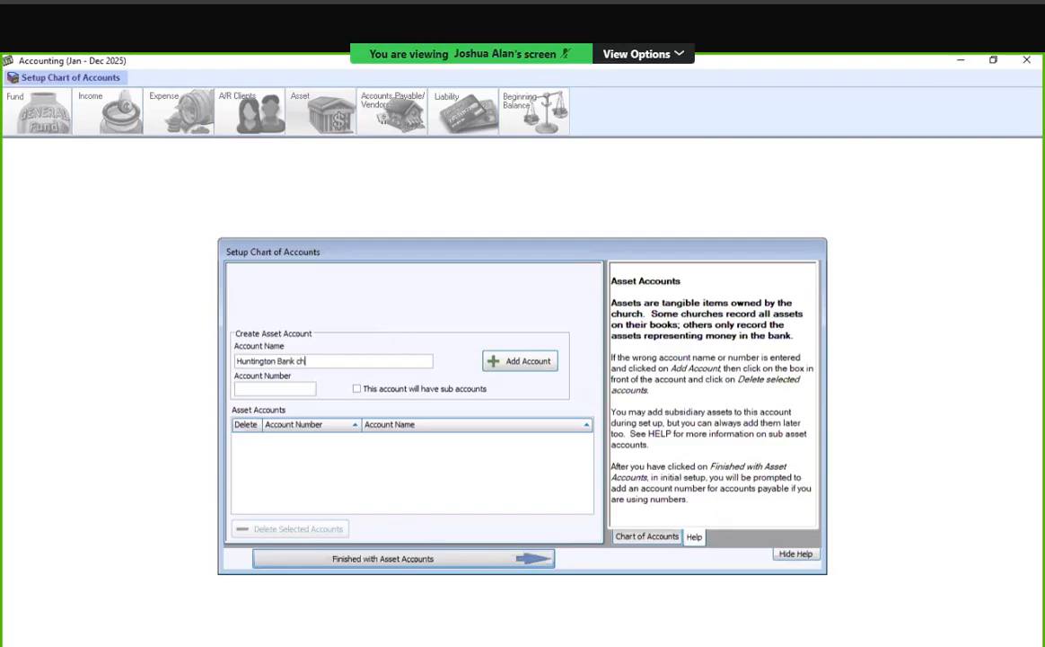
type("ec")
key("BackSpace")
key("BackSpace")
key("BackSpace")
key("BackSpace")
type("Ceh")
key("BackSpace")
key("BackSpace")
type("hecking")
key("Tab")
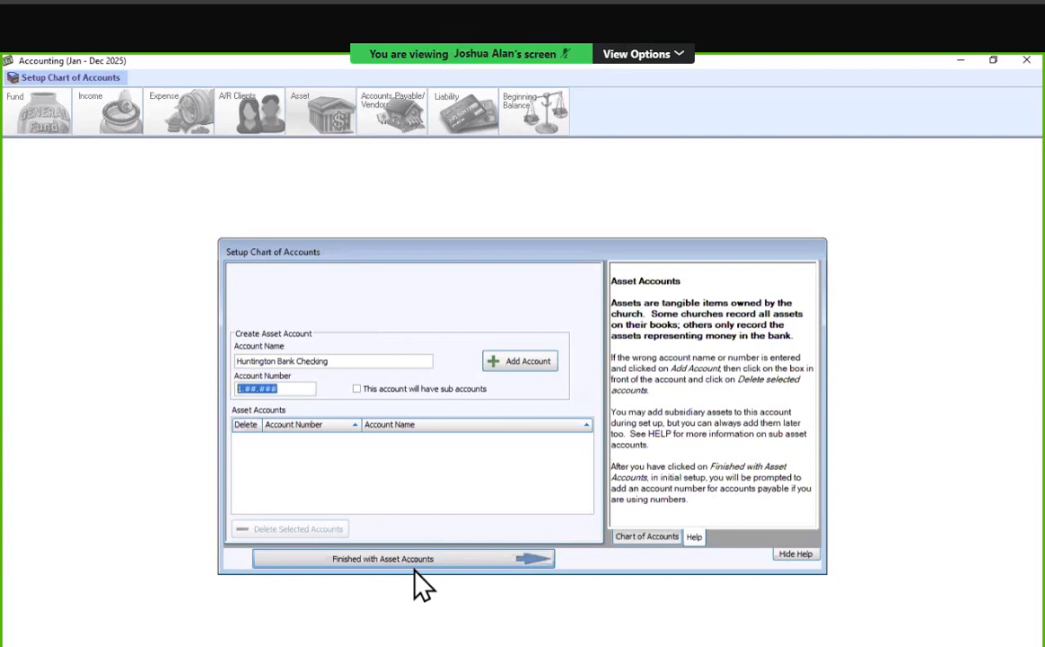
type("1.0")
key("BackSpace")
type("10100")
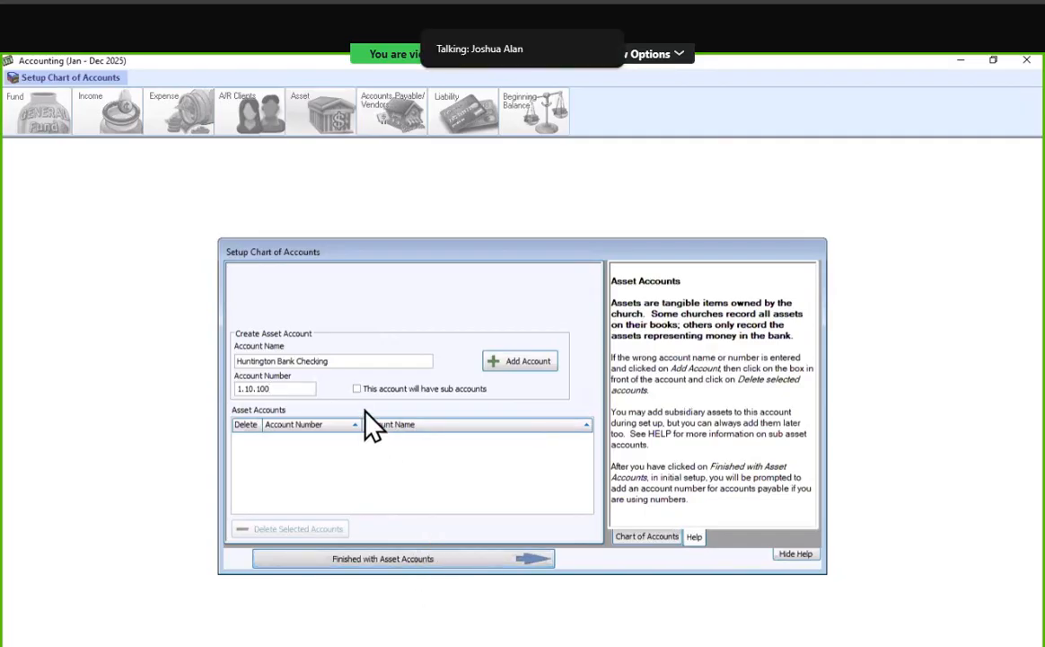
left_click(528, 361)
Step: Add an asset account named Fifth Third Savings with account number 1.10.200
type("Fifth Thir")
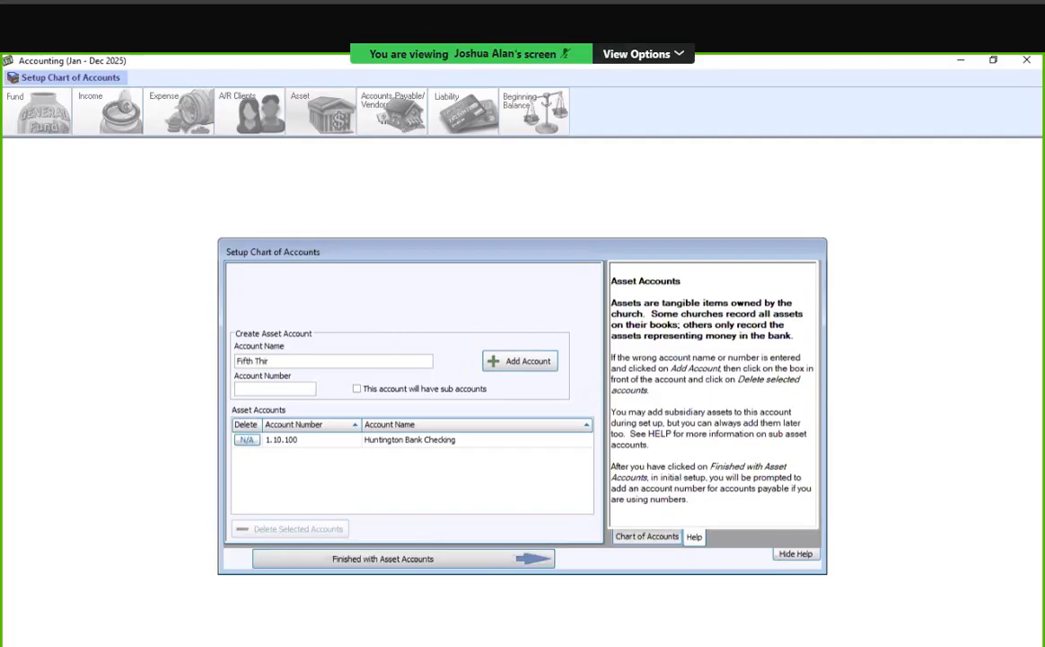
type("d Savings")
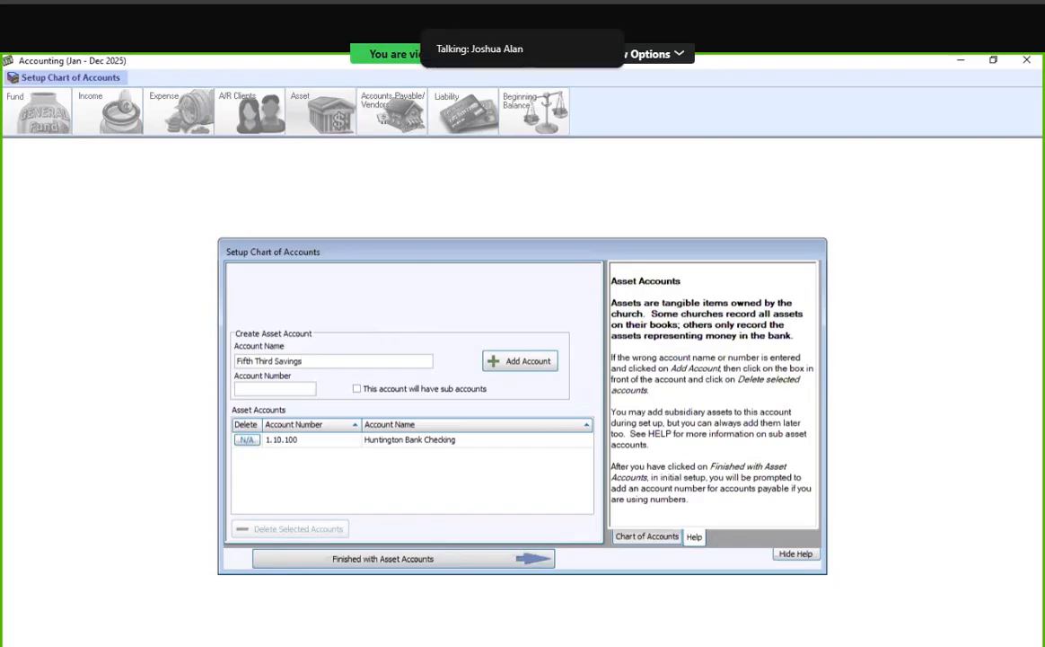
key("Tab")
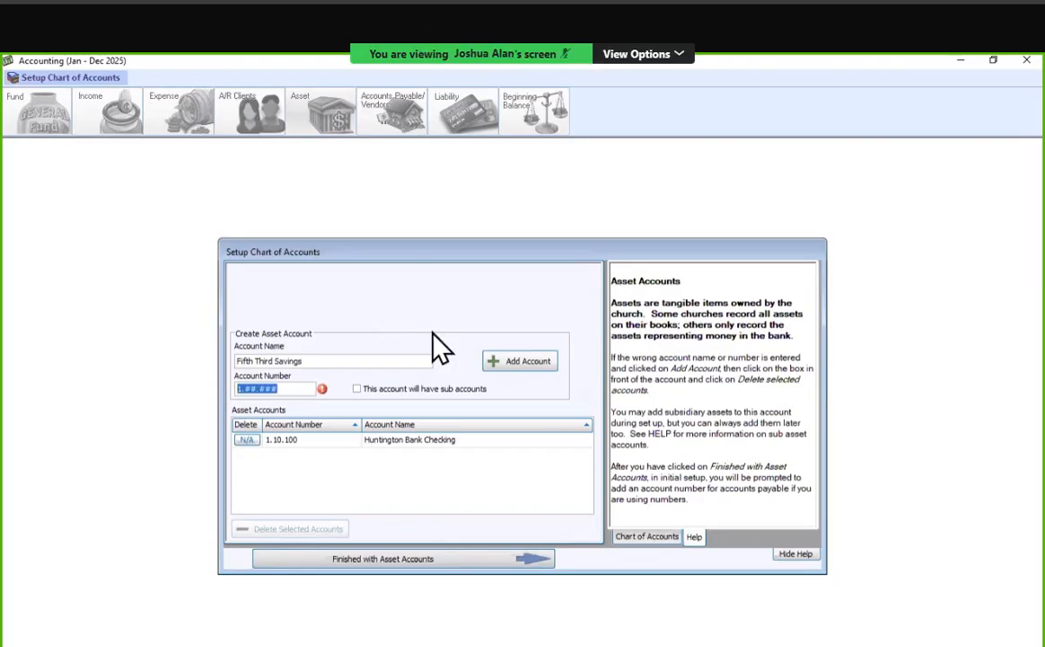
type("0")
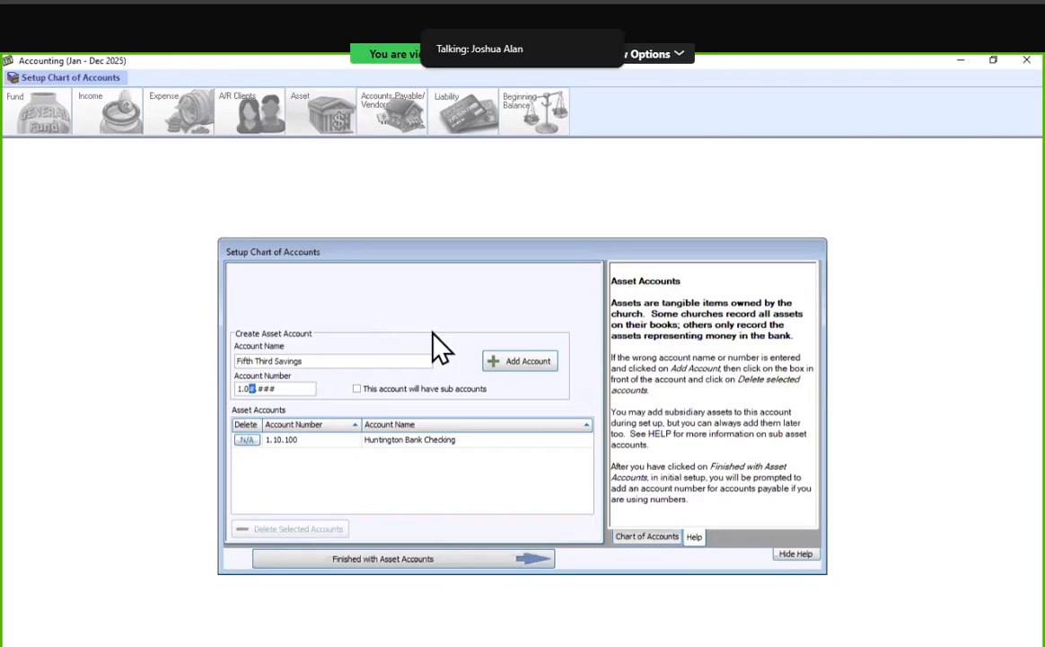
key("BackSpace")
type("10200")
left_click(500, 362)
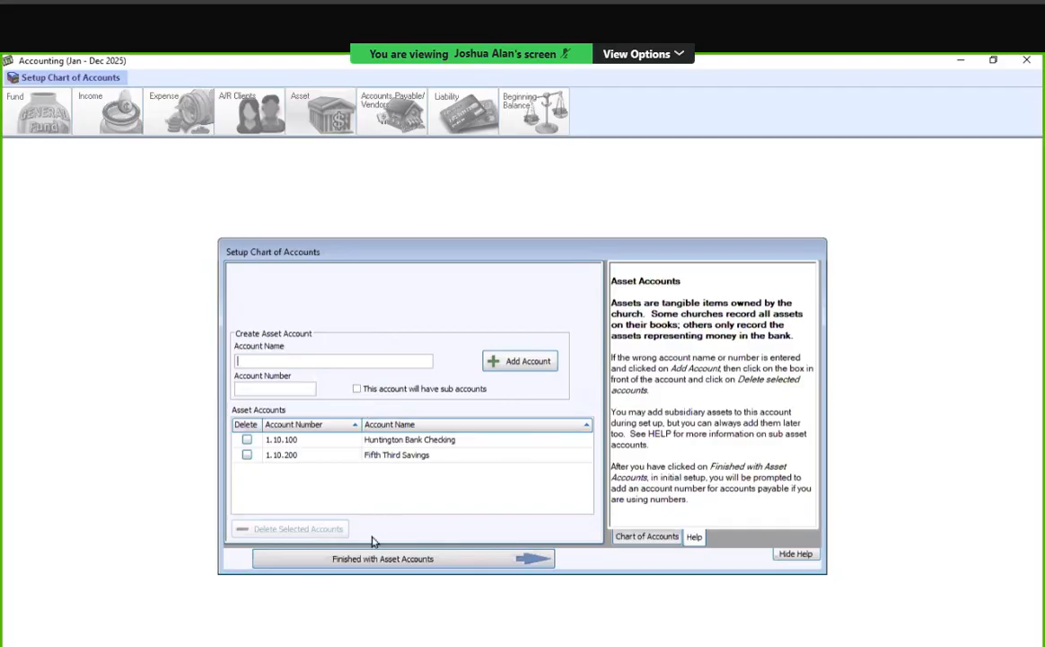
Step: Finish the asset accounts and set the Accounts Payable/Vendors number to 2.10.100
left_click(376, 569)
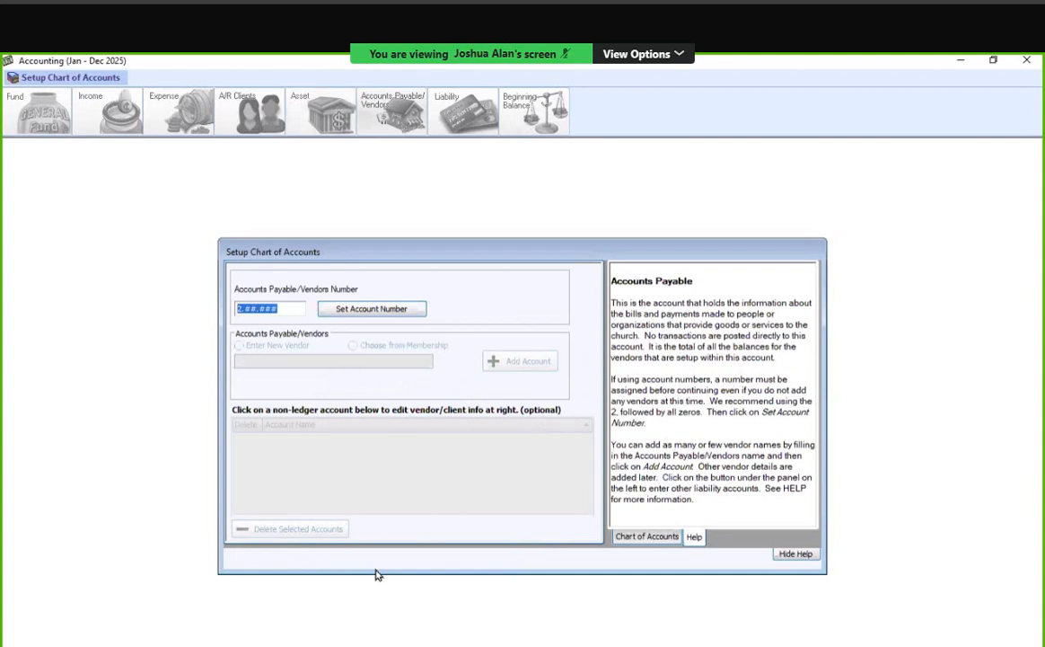
type("10.100")
left_click(362, 308)
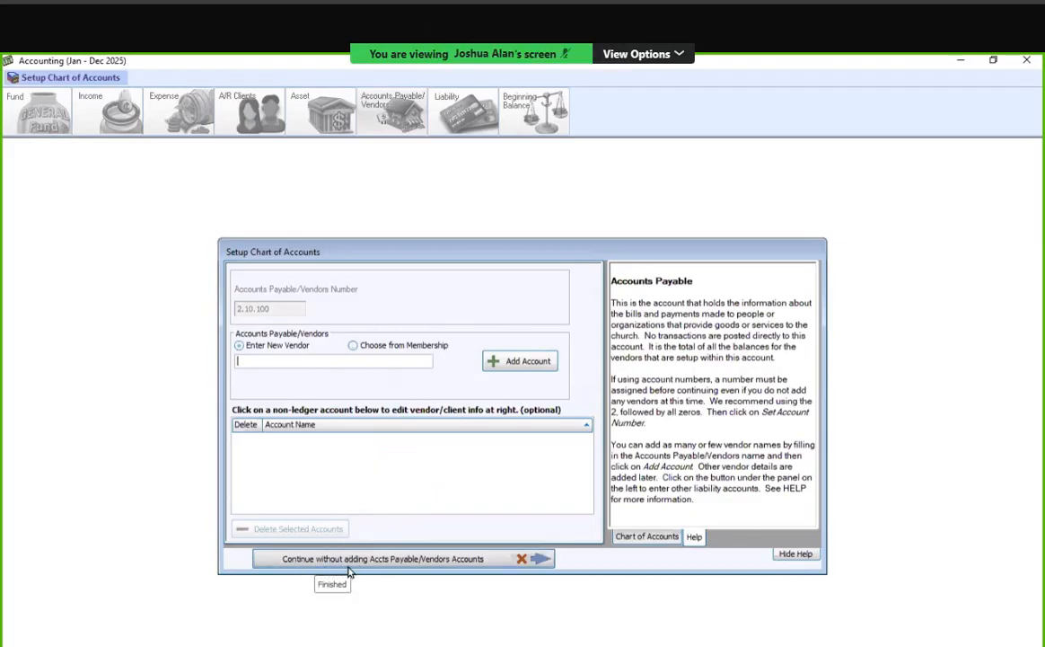
Step: Continue without adding vendor accounts and choose to set up liability accounts
left_click(411, 569)
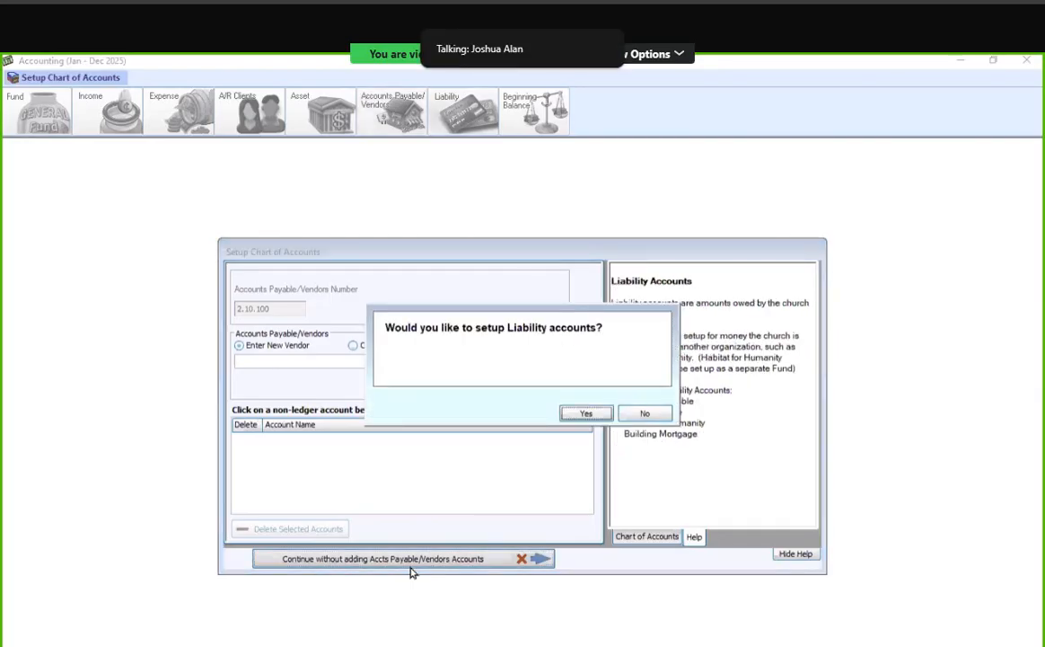
left_click(586, 414)
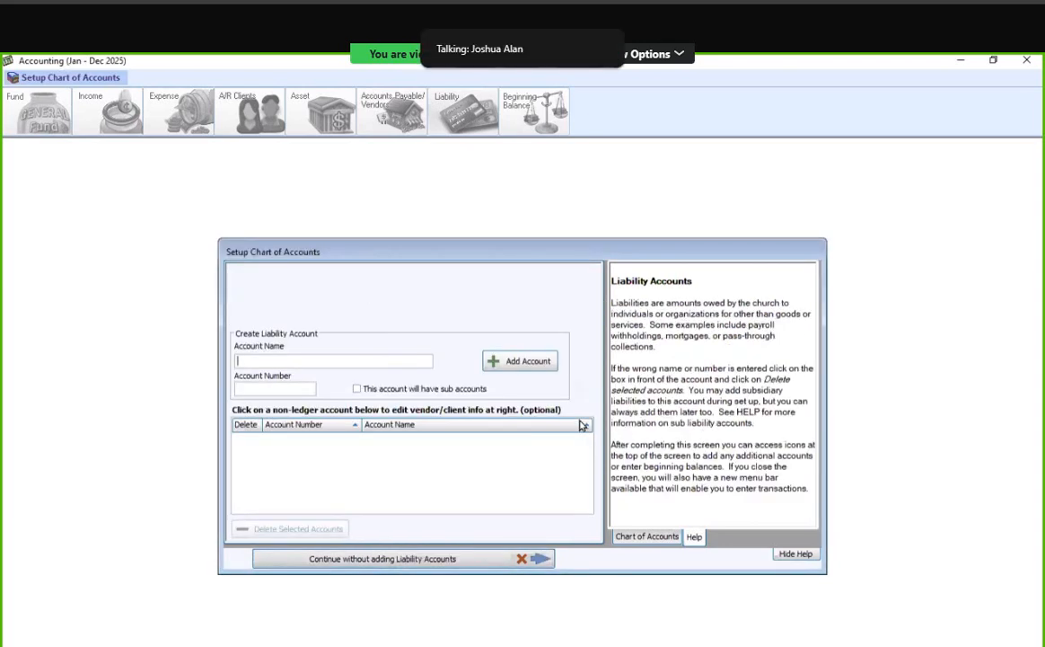
Step: Add a liability account named 941 Taxes Payable with account number 2.20.100
type("941 Taxes")
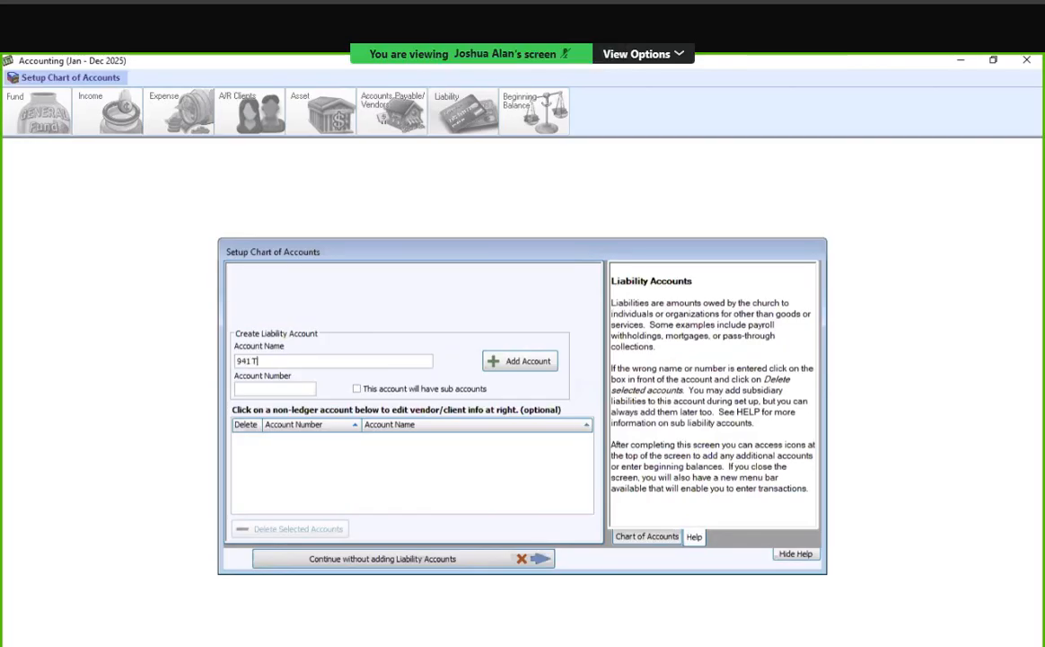
key("BackSpace")
key("BackSpace")
type("es Payable")
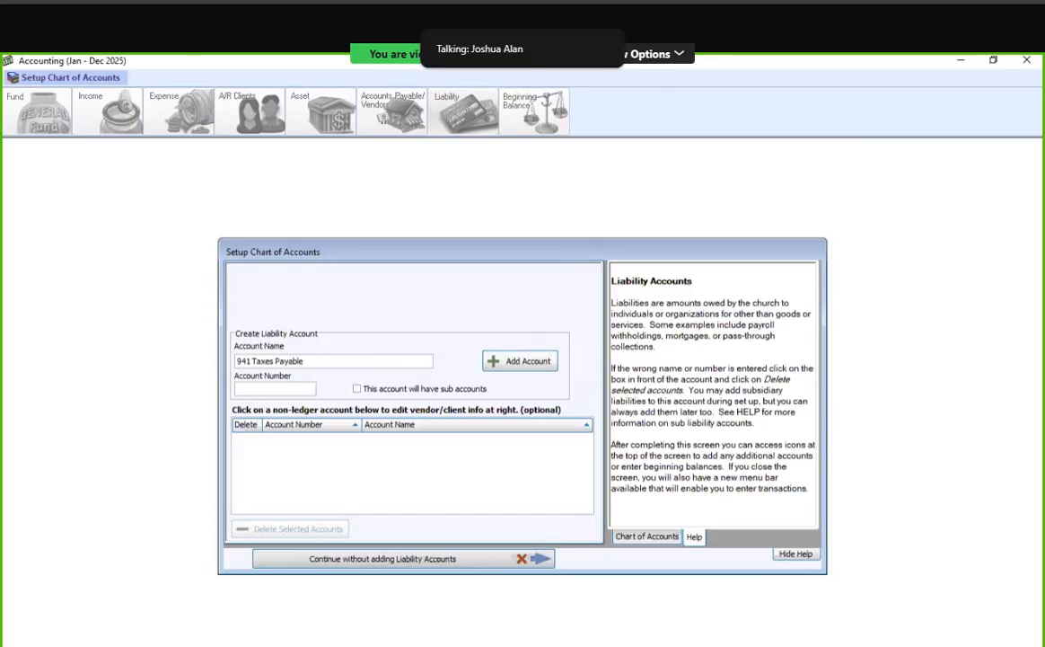
key("Tab")
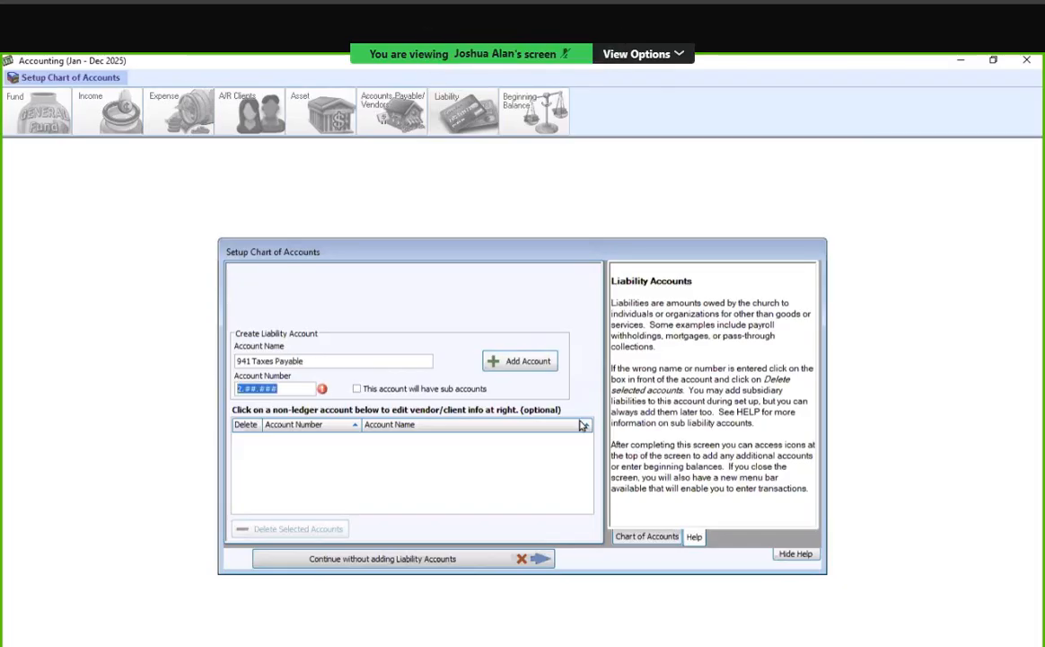
type("2.0")
key("BackSpace")
type("20.100")
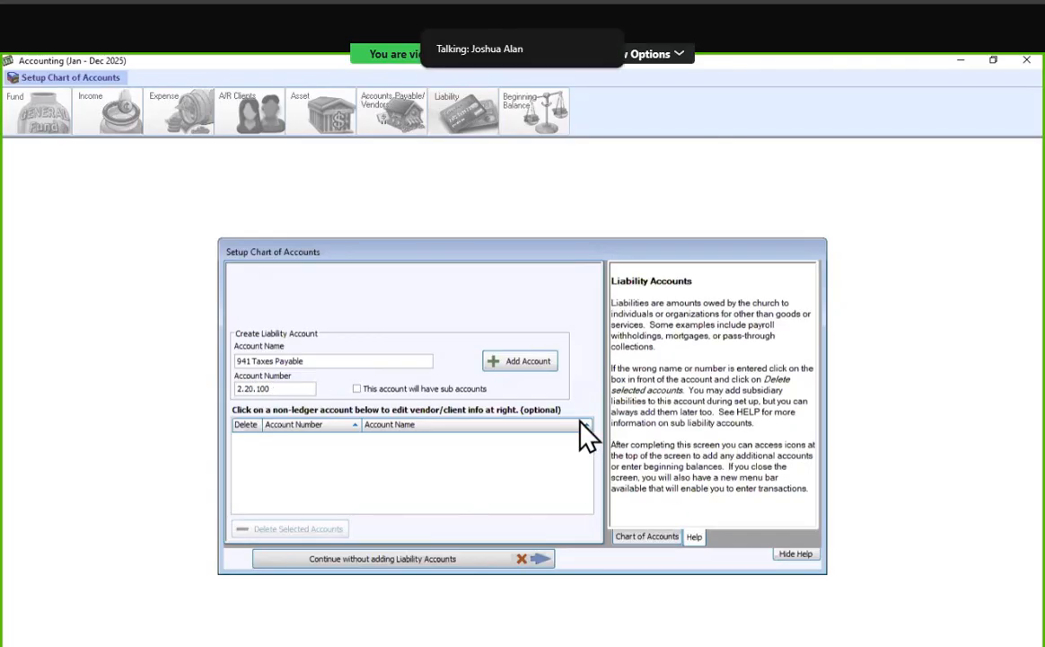
key("Return")
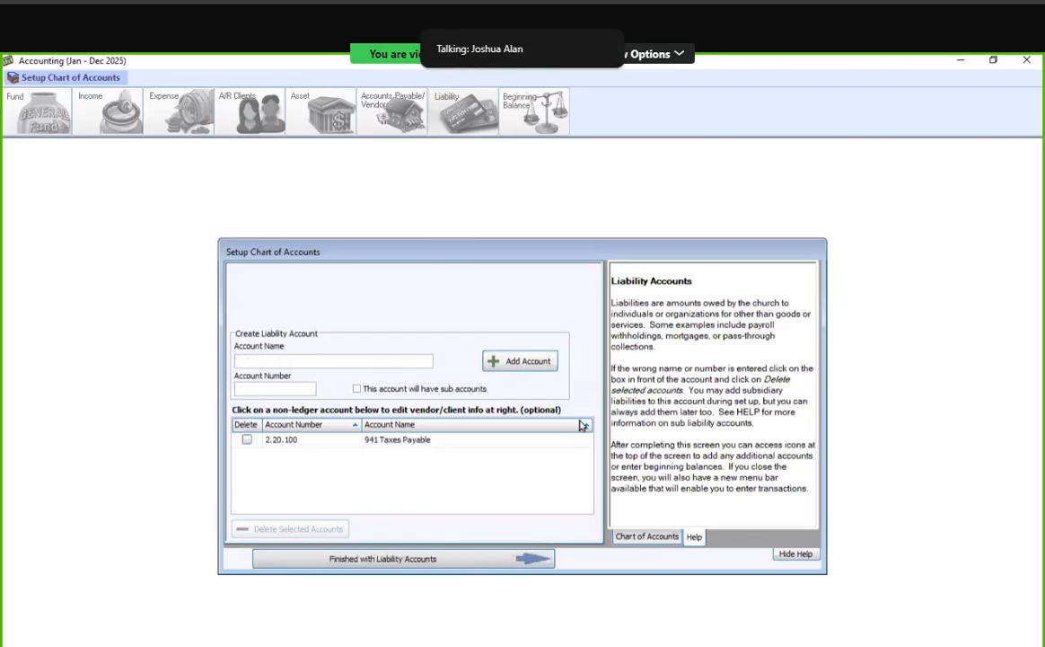
Step: Add a liability account named State Taxes Payable with account number 2.20.110
type("State Tax")
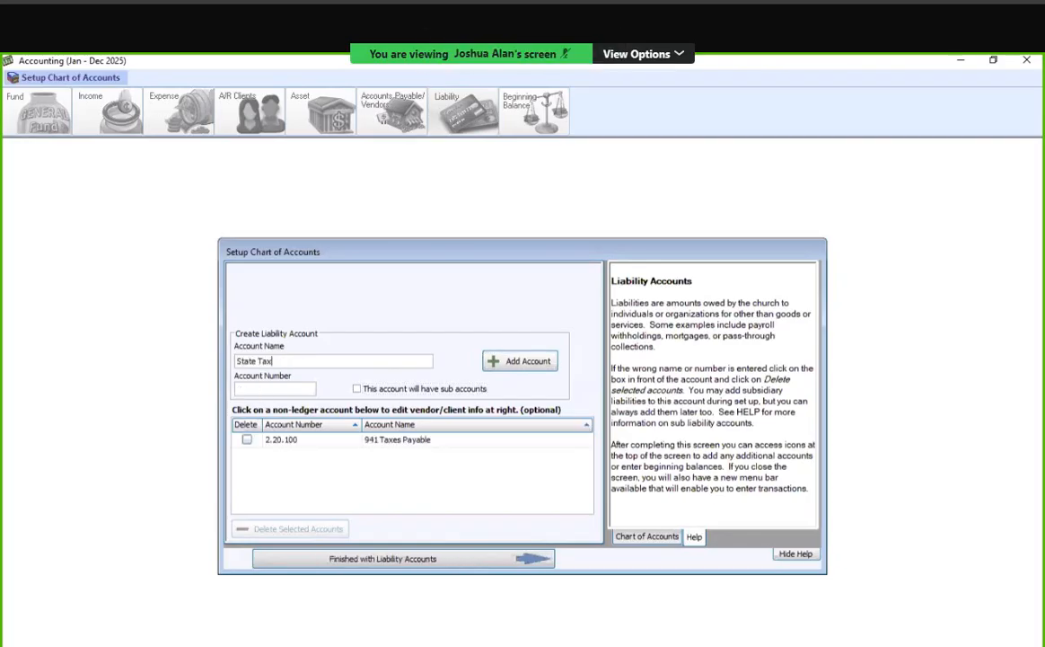
type("es Payb")
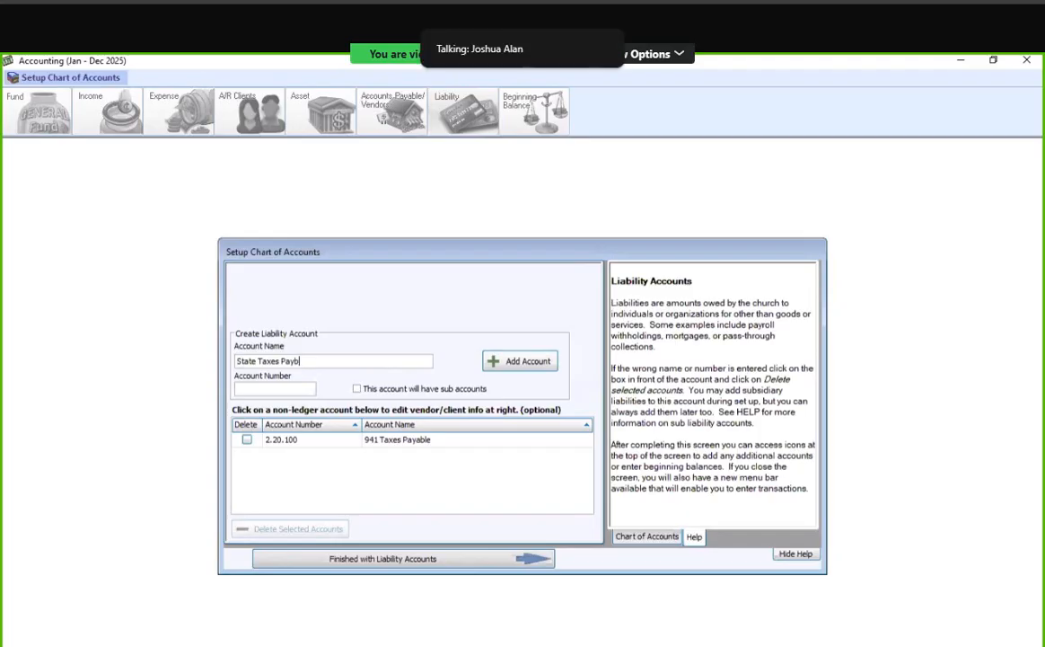
type("le")
key("BackSpace")
key("BackSpace")
key("BackSpace")
type("al")
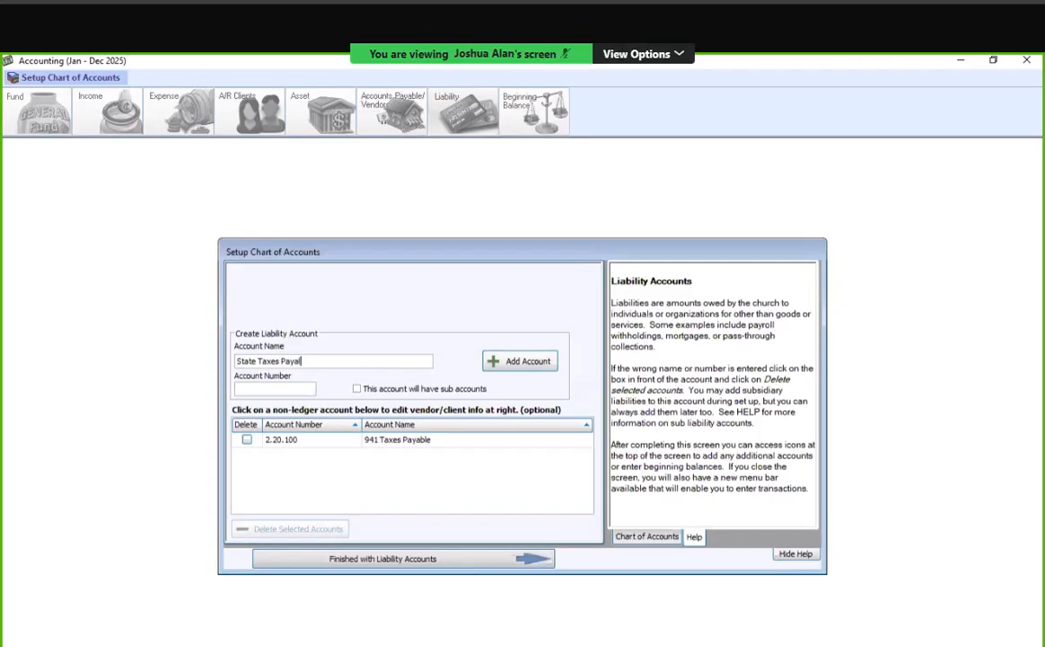
key("BackSpace")
type("ble")
key("Tab")
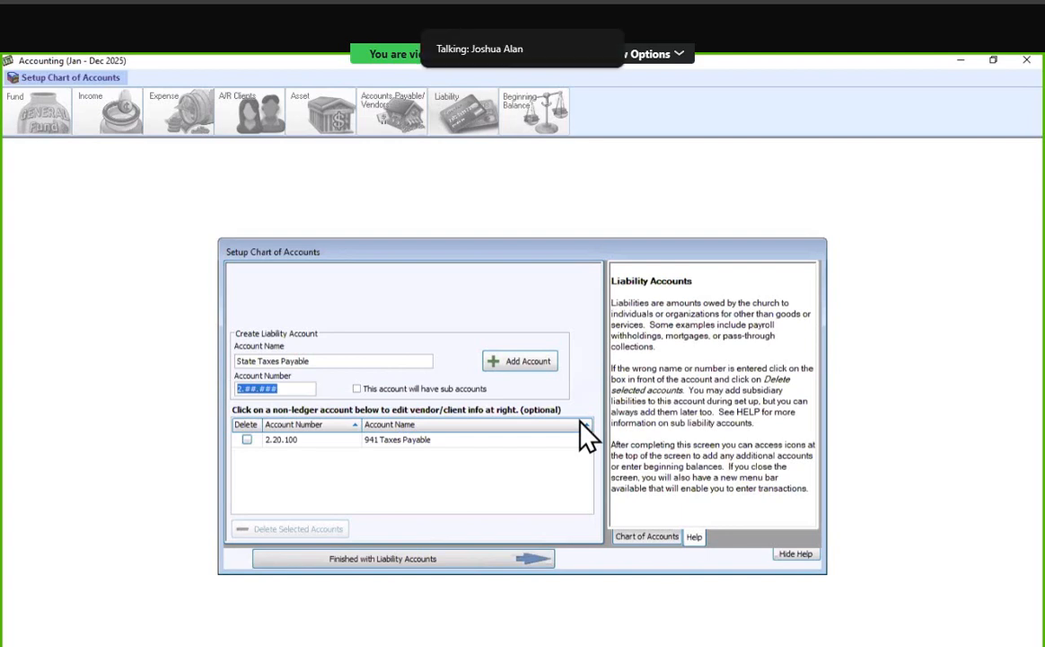
type("1")
key("Left")
type("20110")
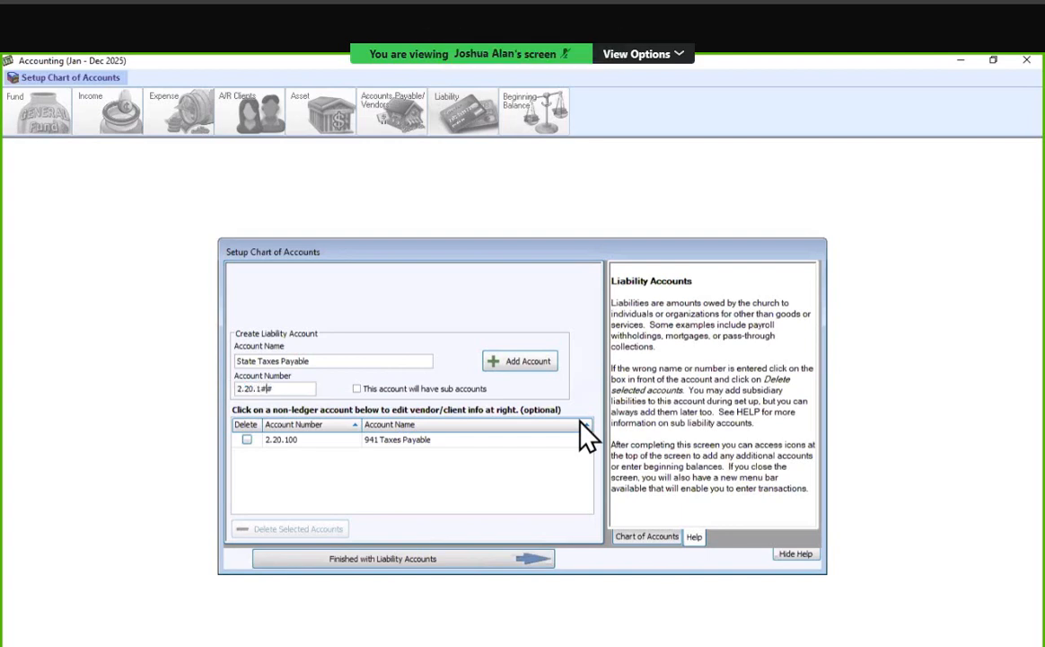
left_click(519, 362)
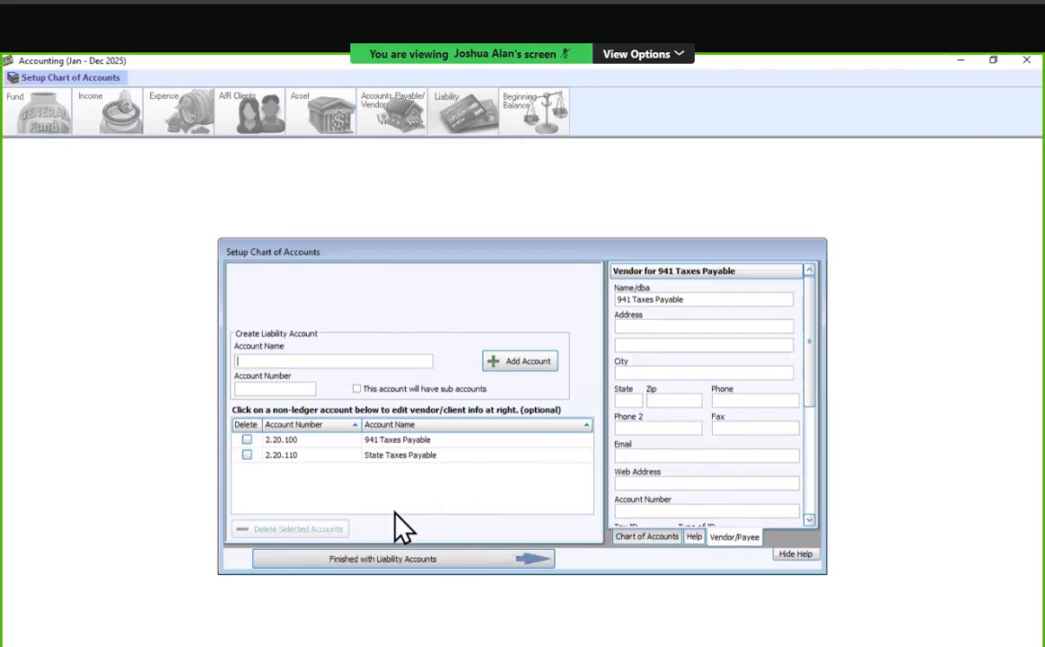
Step: Finish the liability accounts and close the chart of accounts setup
left_click(381, 564)
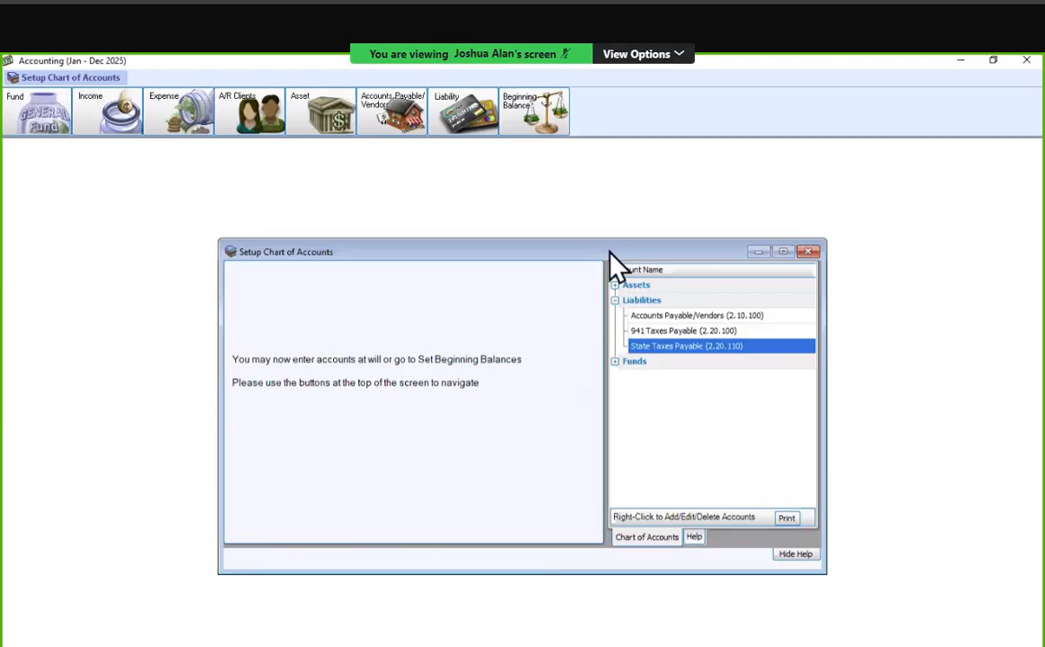
left_click(810, 254)
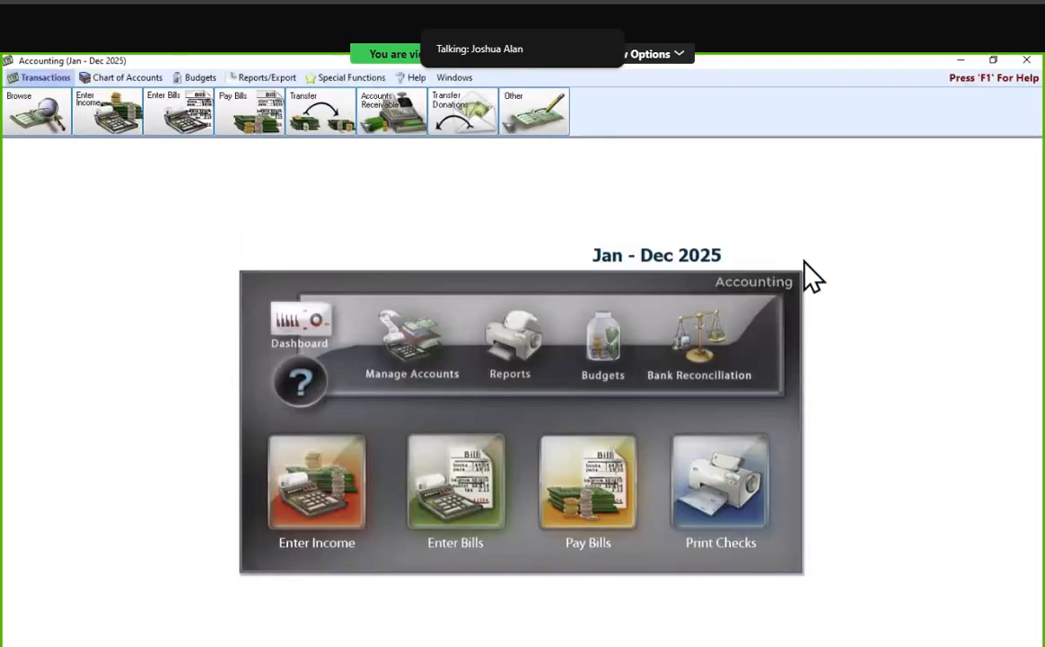
Step: View the beginning balances entry screen for the chart of accounts and close it without entering any amounts
left_click(122, 77)
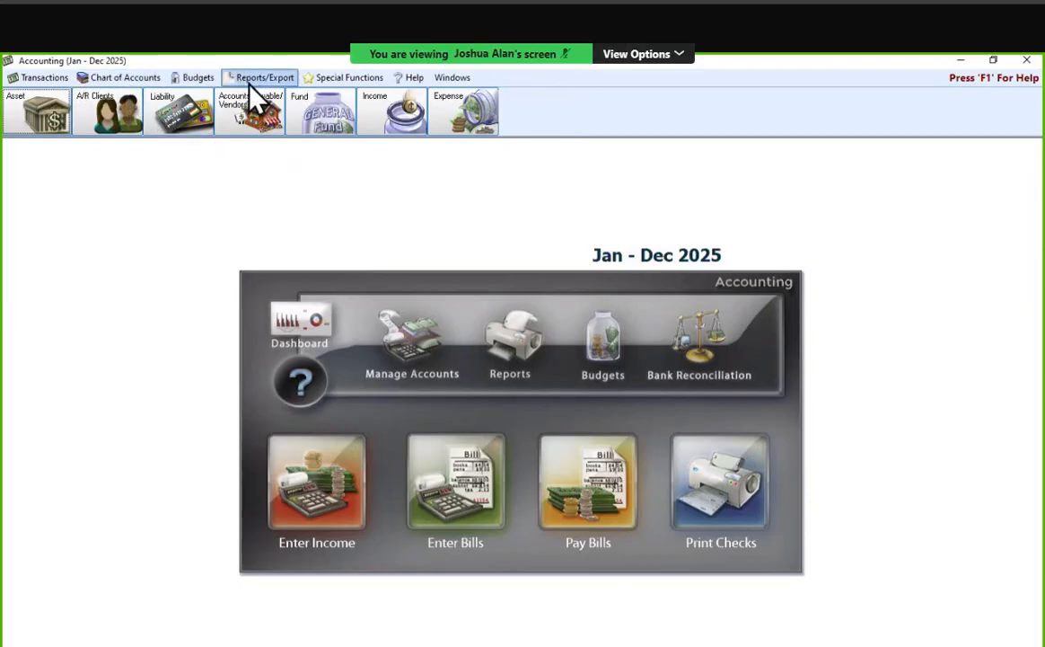
left_click(104, 78)
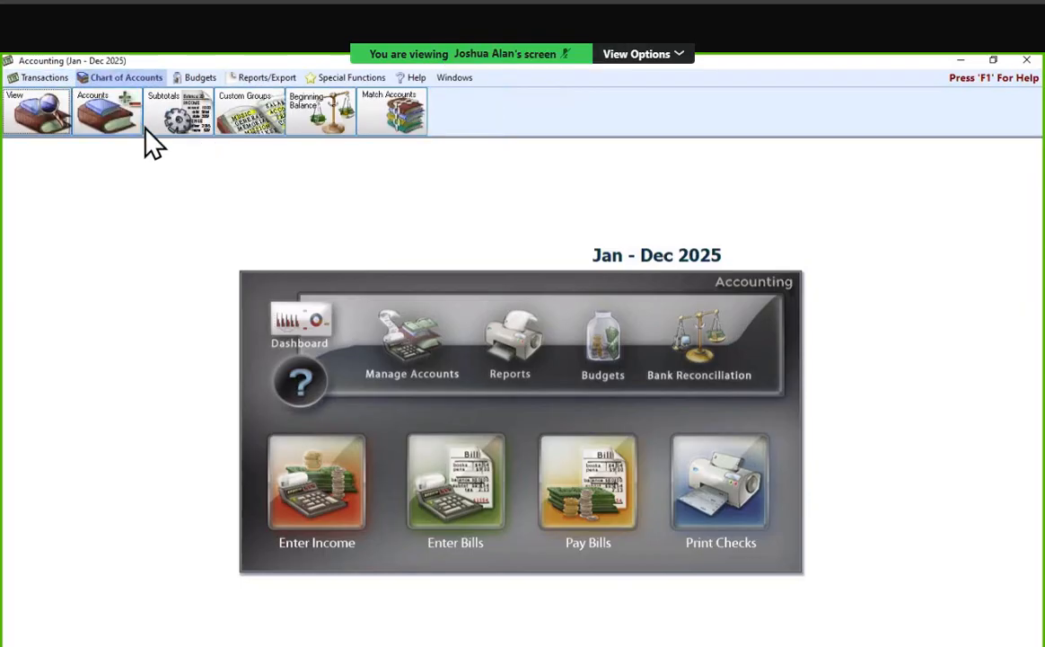
left_click(328, 125)
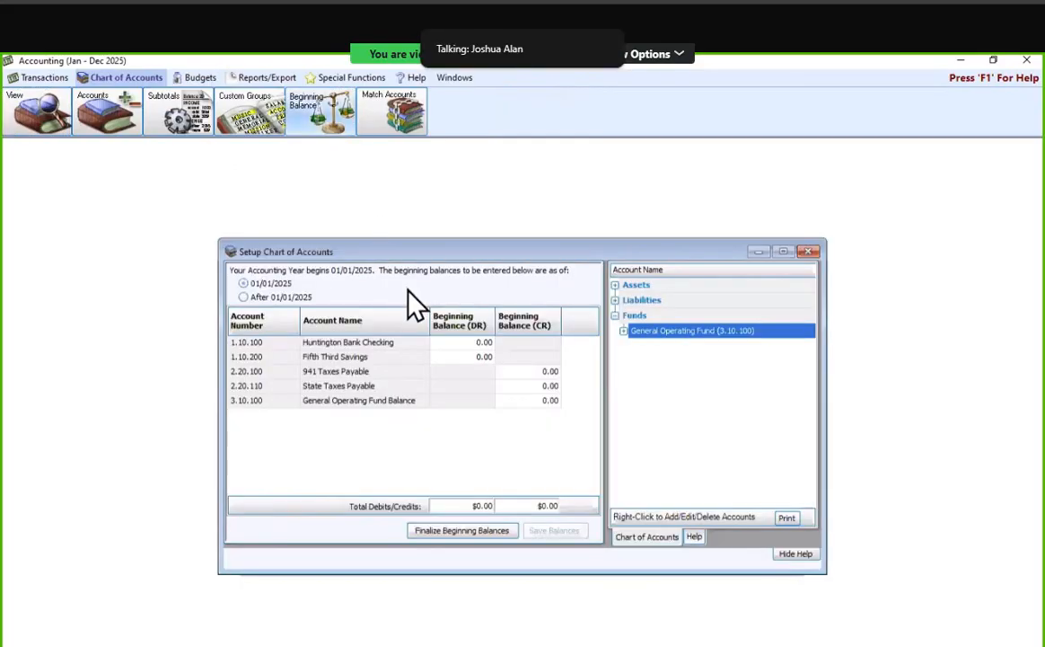
left_click_drag(460, 250, 467, 253)
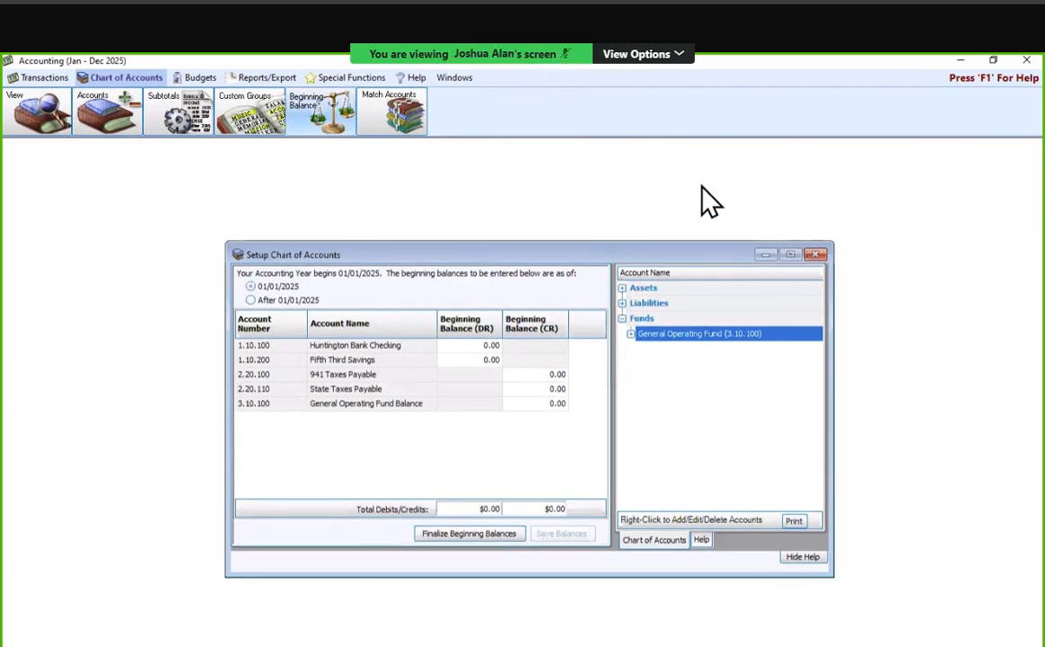
left_click(816, 254)
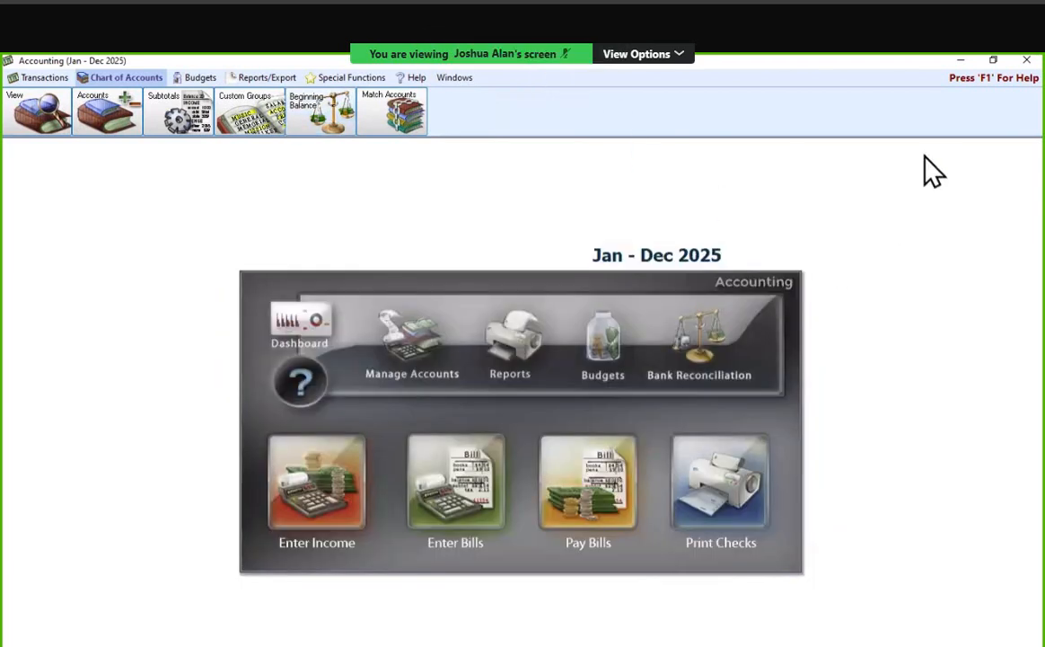
Step: Restart the Accounting module from the Church Windows main window and close the beginning balances screen
left_click(1026, 61)
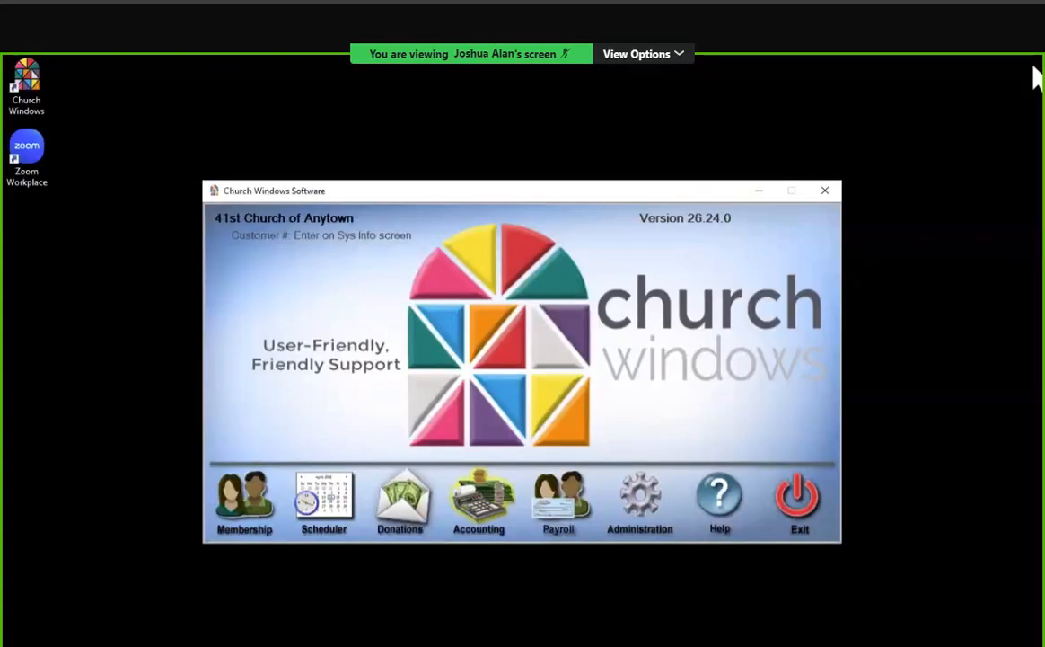
left_click(485, 502)
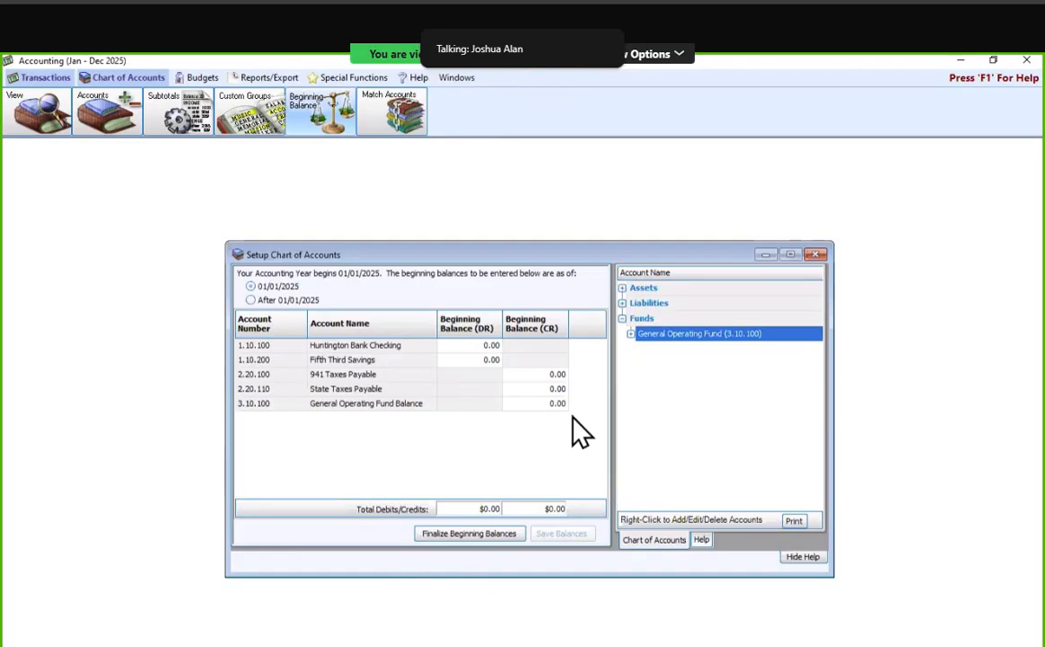
left_click(809, 257)
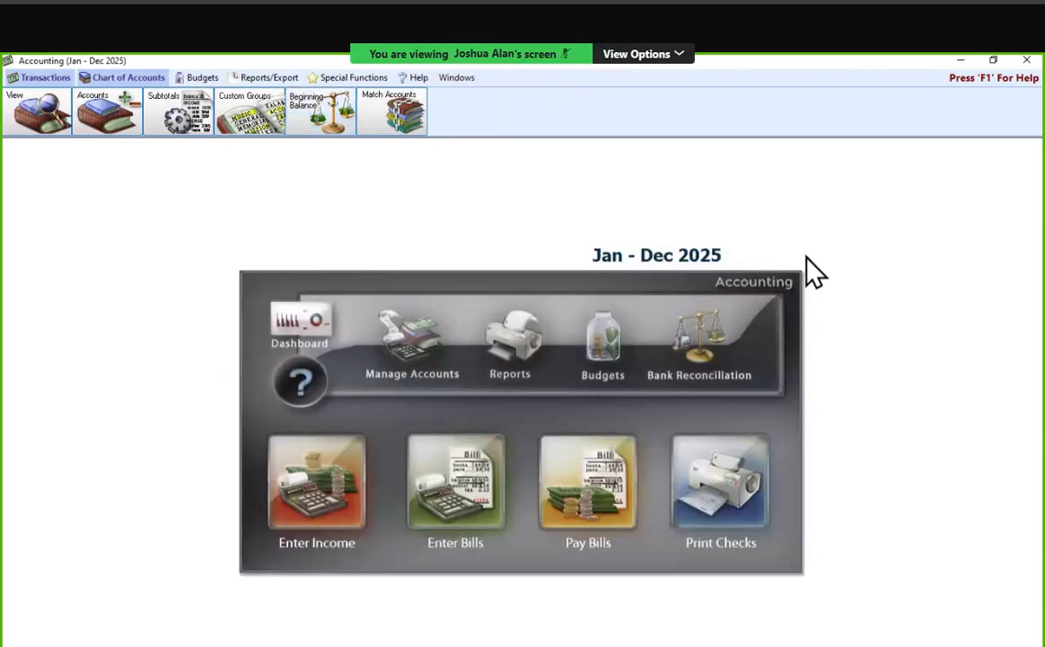